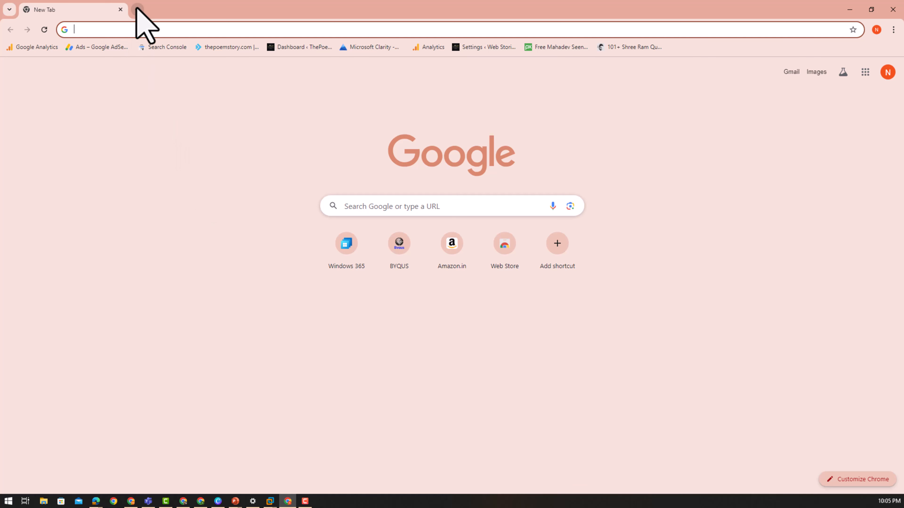
- Open a new tab, go to the BYQUS website and scroll its home page
left_click(137, 9)
left_click(142, 29)
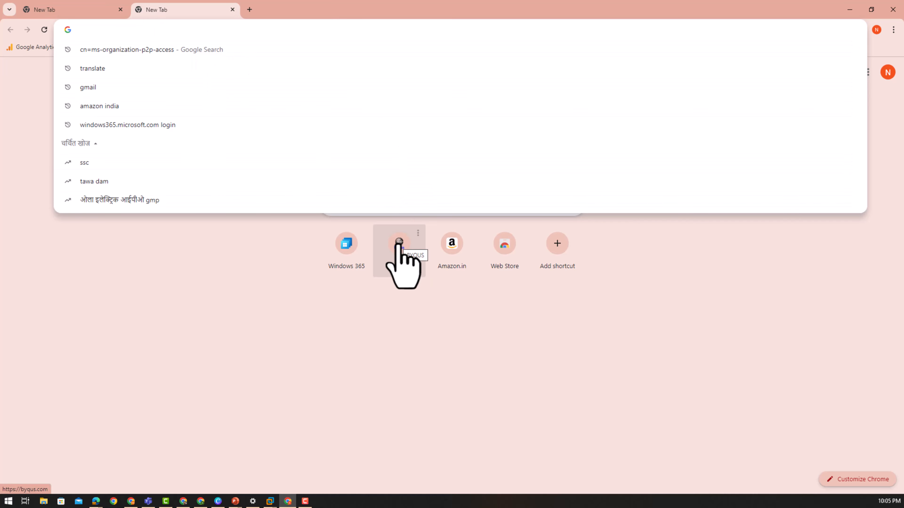
left_click(398, 243)
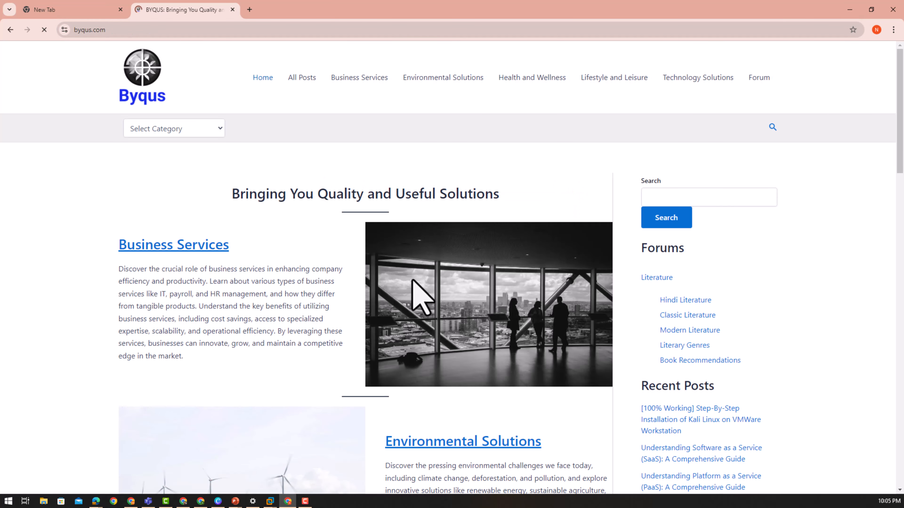
scroll(421, 297, "down", 10)
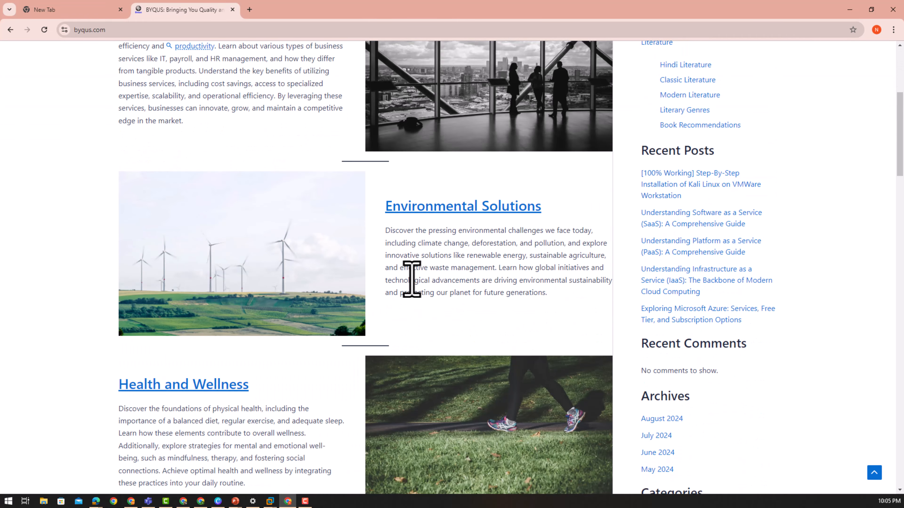
scroll(422, 298, "down", 10)
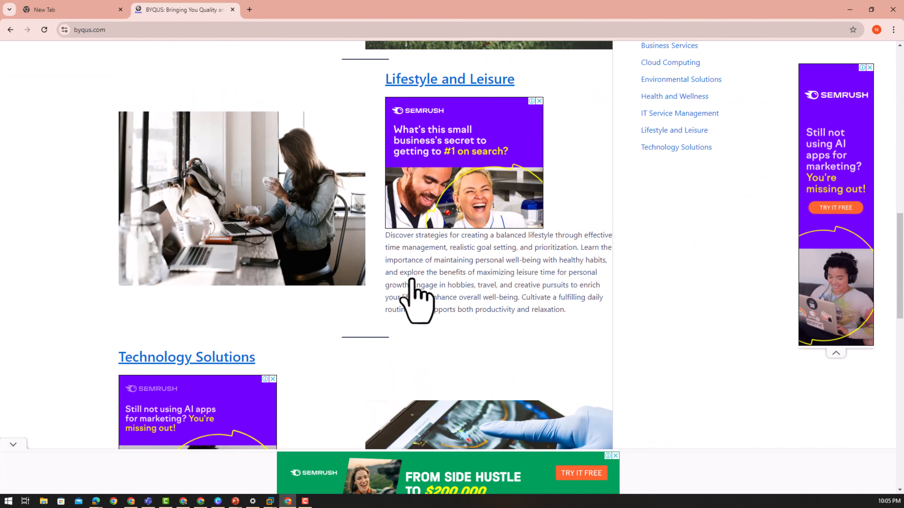
scroll(412, 279, "up", 10)
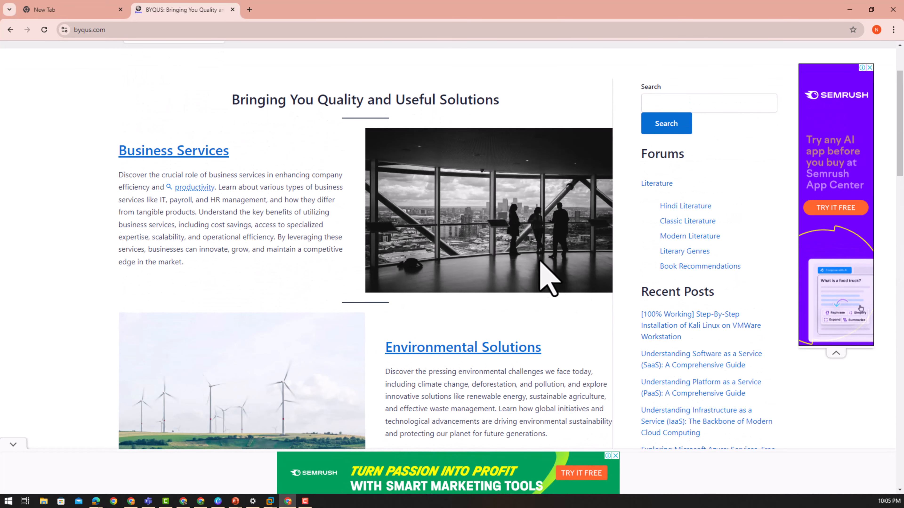
- Open the Kali Linux on VMware post and close the GoDaddy ad
left_click(670, 325)
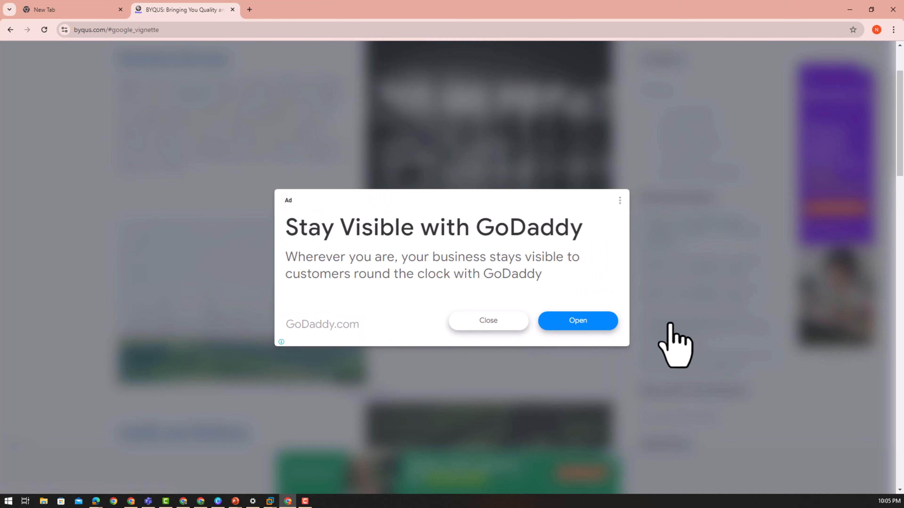
left_click(484, 325)
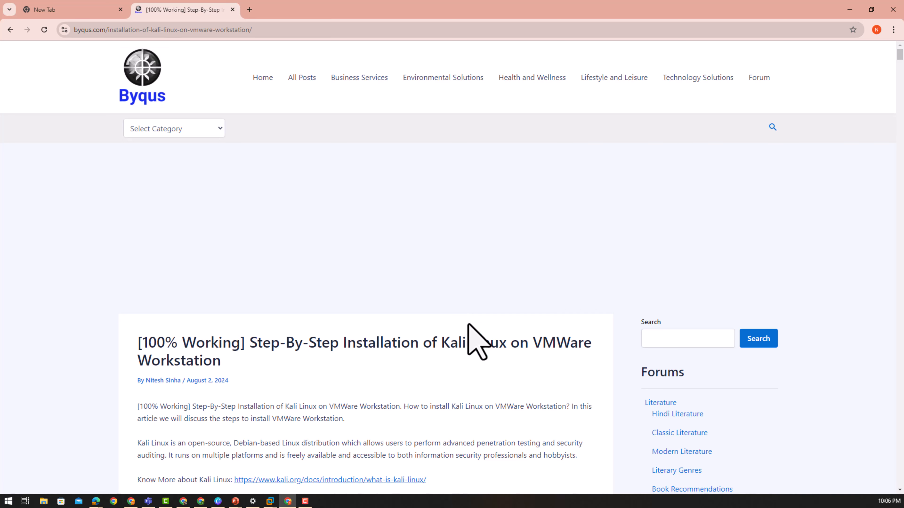
scroll(468, 324, "down", 15)
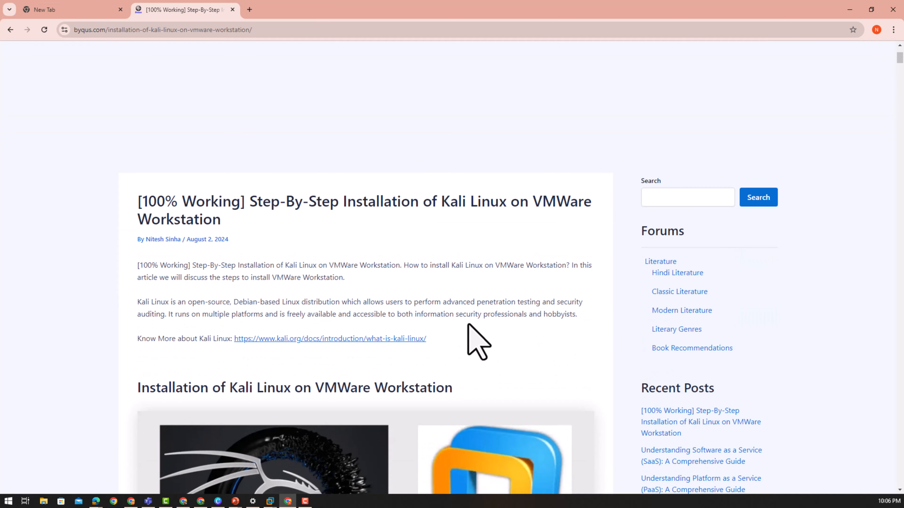
scroll(468, 324, "down", 7)
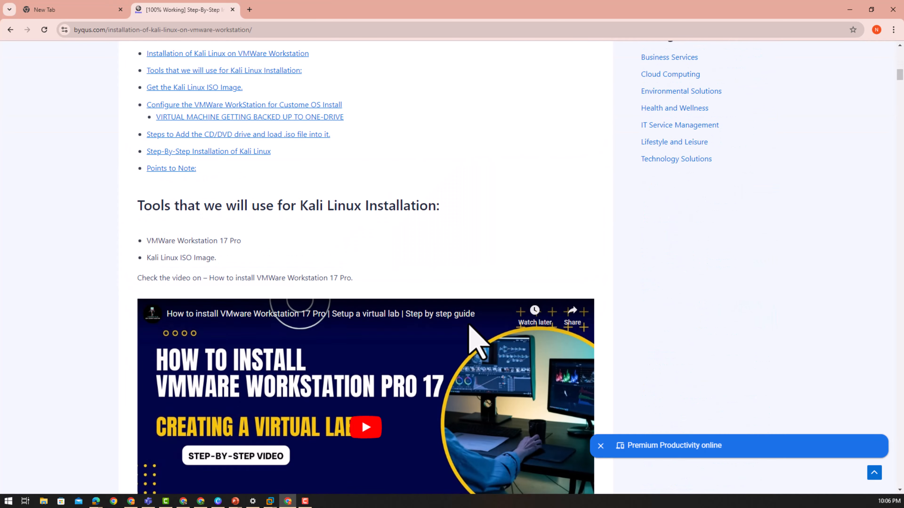
scroll(468, 321, "up", 1)
scroll(468, 320, "down", 8)
scroll(468, 320, "up", 4)
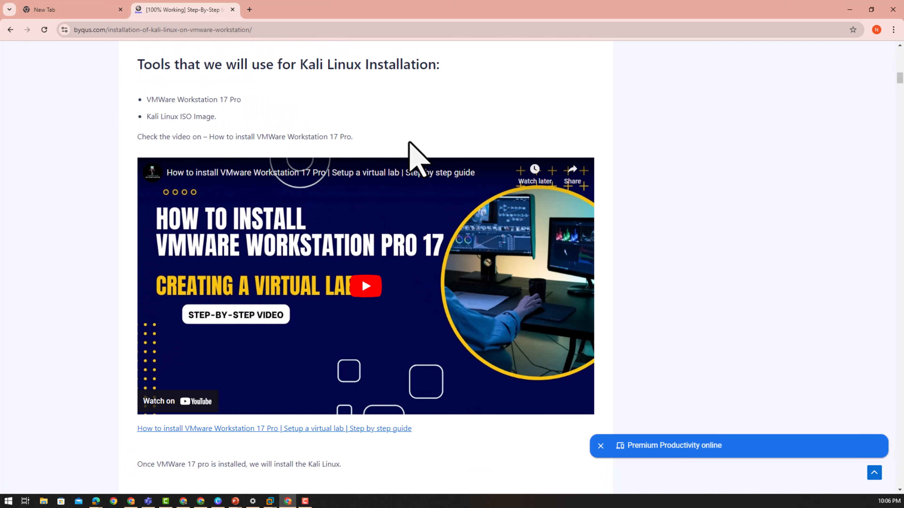
- Scroll the article down to the 'Configure the VMWare WorkStation' section
scroll(409, 150, "down", 2)
scroll(430, 176, "up", 1)
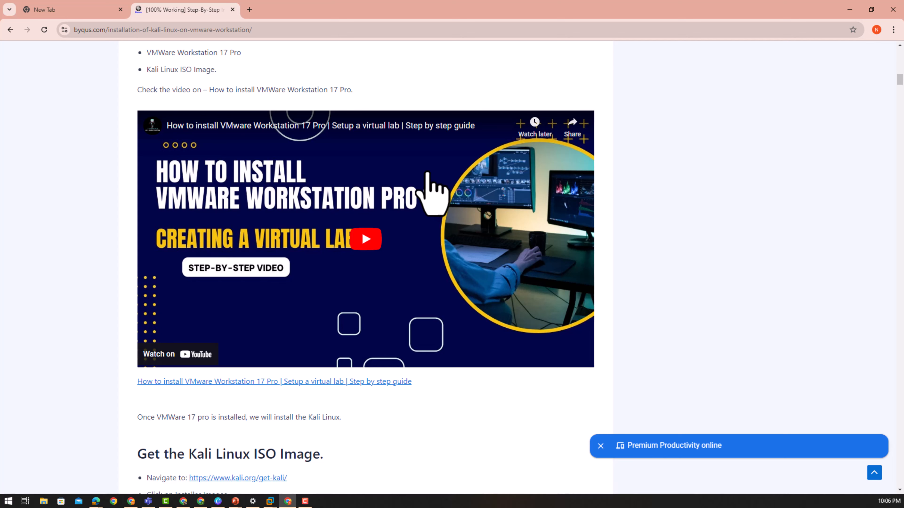
scroll(457, 237, "down", 4)
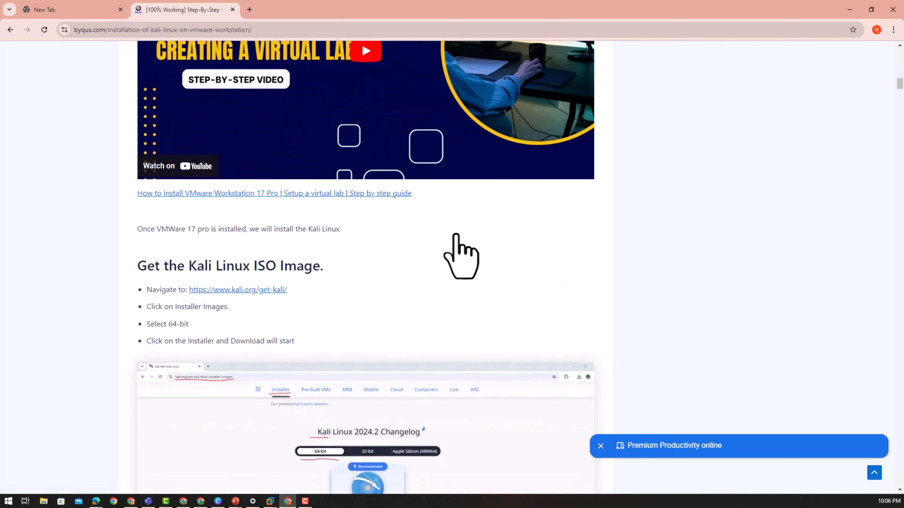
scroll(454, 233, "up", 3)
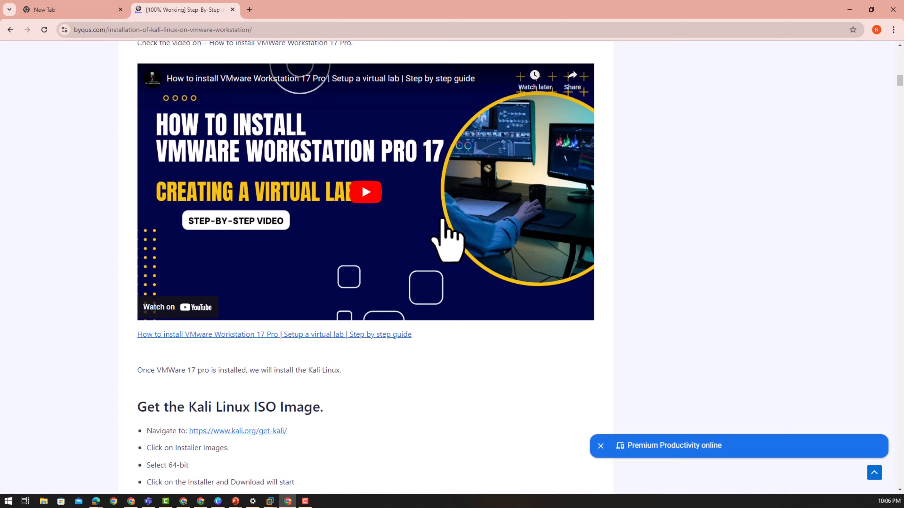
scroll(474, 239, "down", 6)
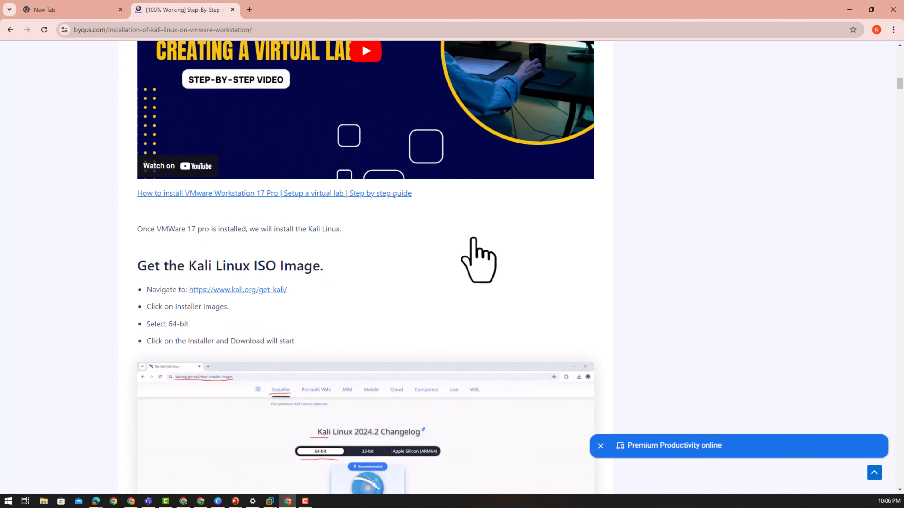
scroll(472, 245, "up", 6)
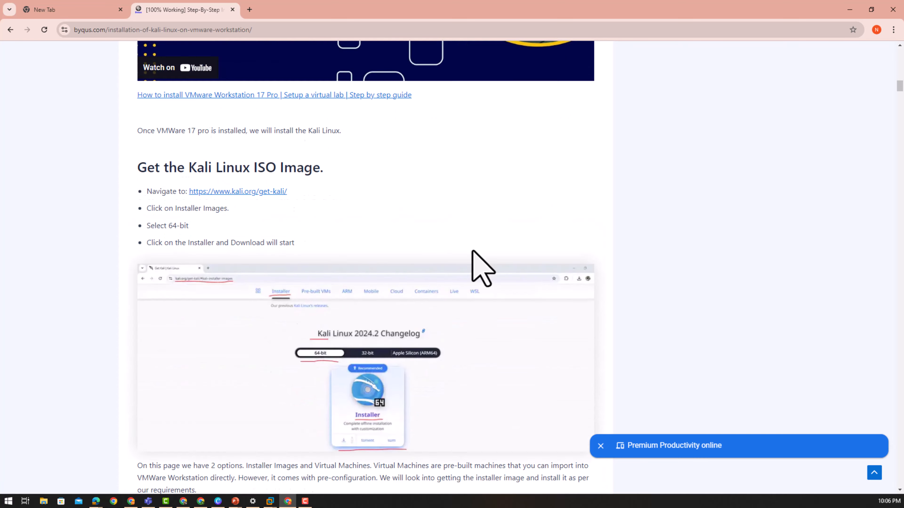
scroll(473, 252, "down", 6)
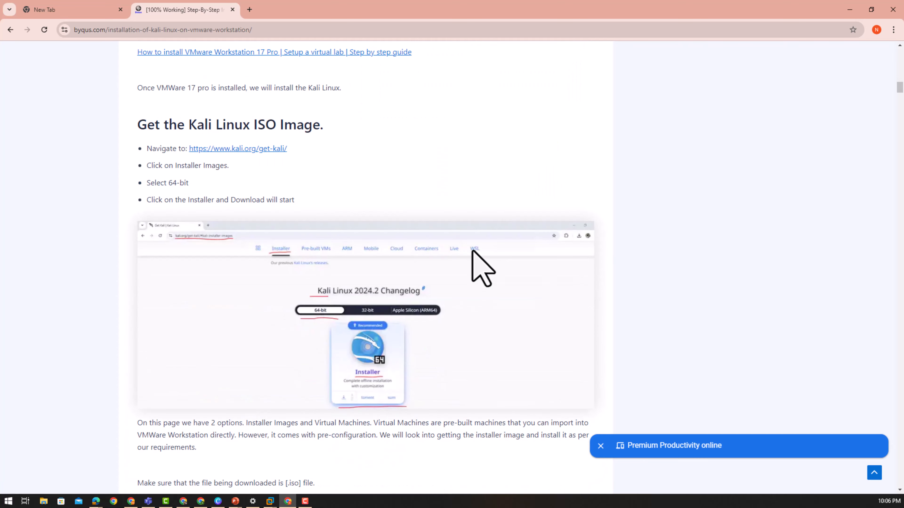
scroll(473, 251, "down", 3)
scroll(473, 251, "down", 2)
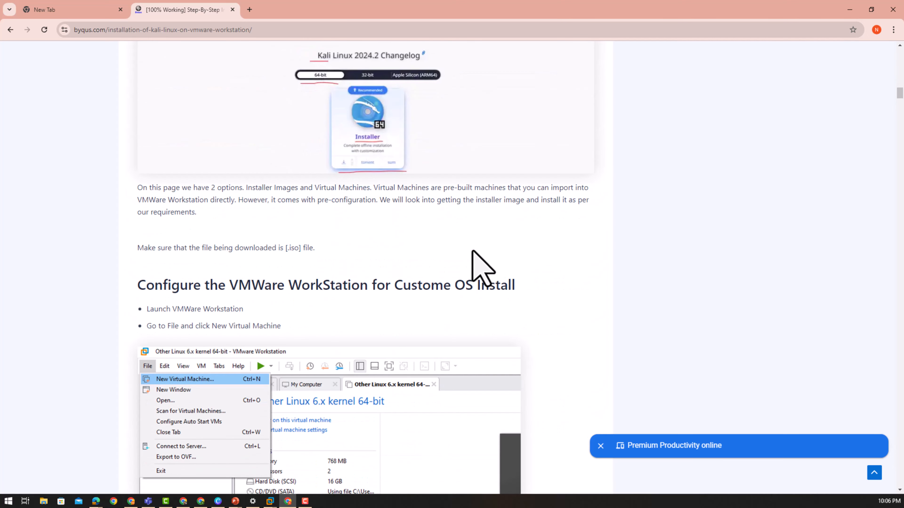
scroll(473, 251, "down", 1)
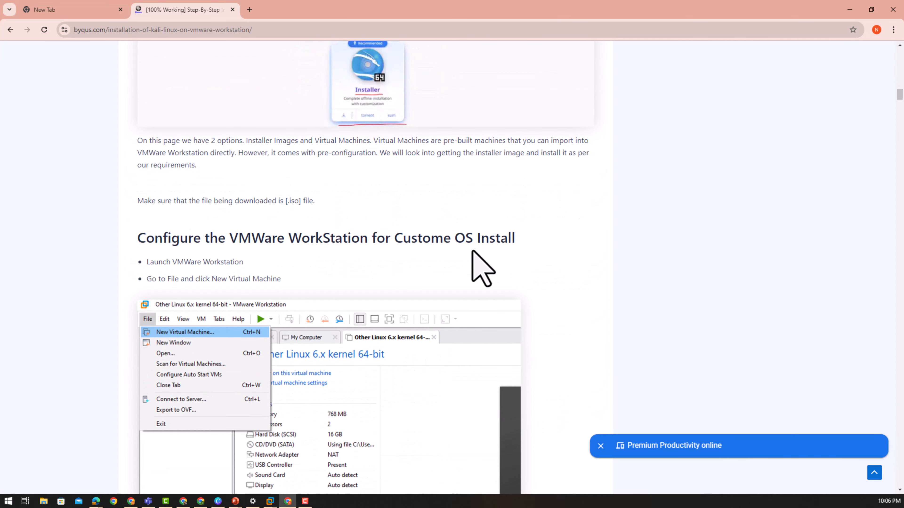
scroll(473, 251, "down", 8)
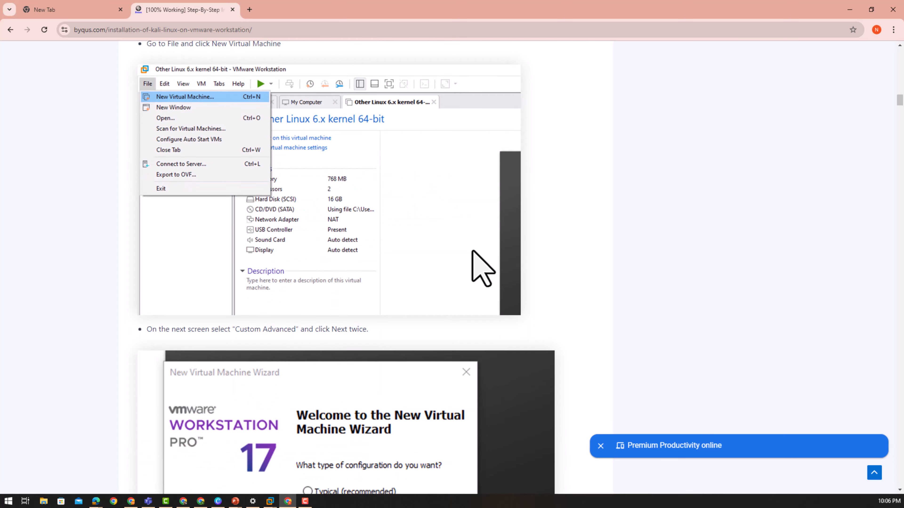
scroll(473, 251, "down", 3)
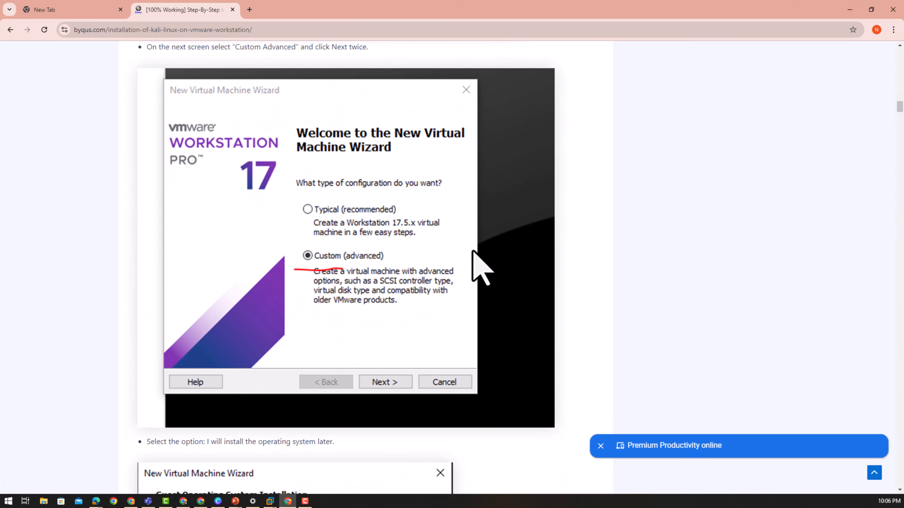
scroll(473, 251, "down", 8)
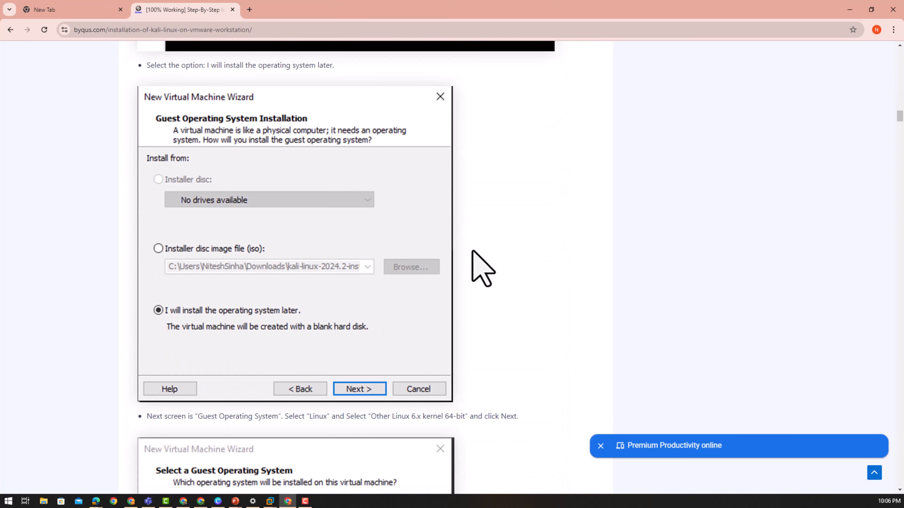
scroll(473, 252, "up", 1)
scroll(473, 251, "down", 12)
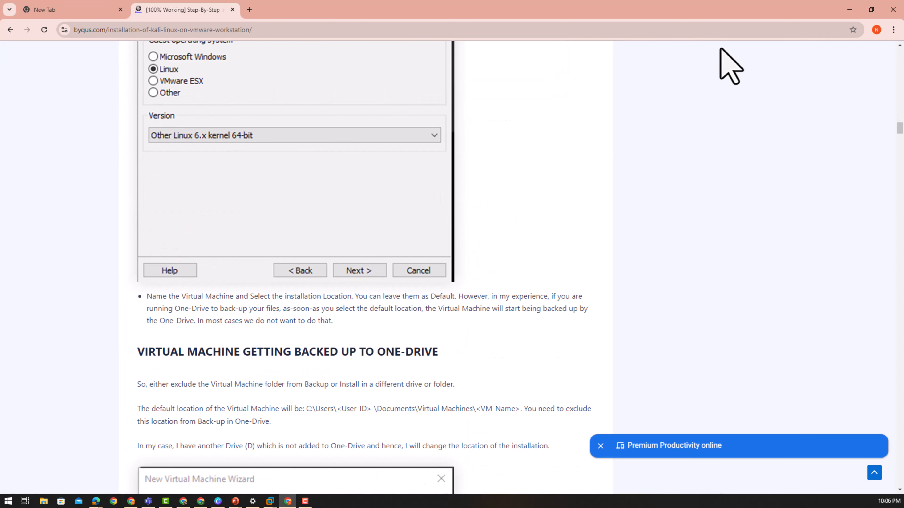
scroll(277, 232, "up", 15)
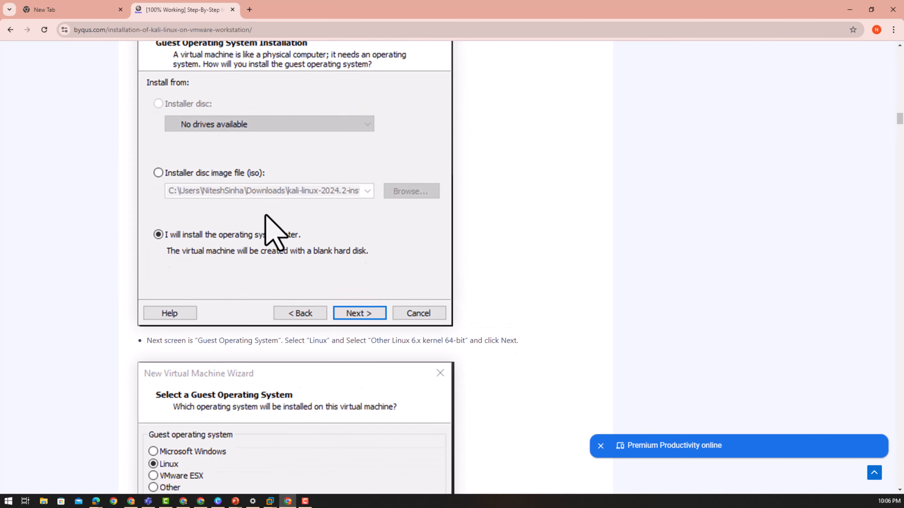
scroll(265, 216, "up", 15)
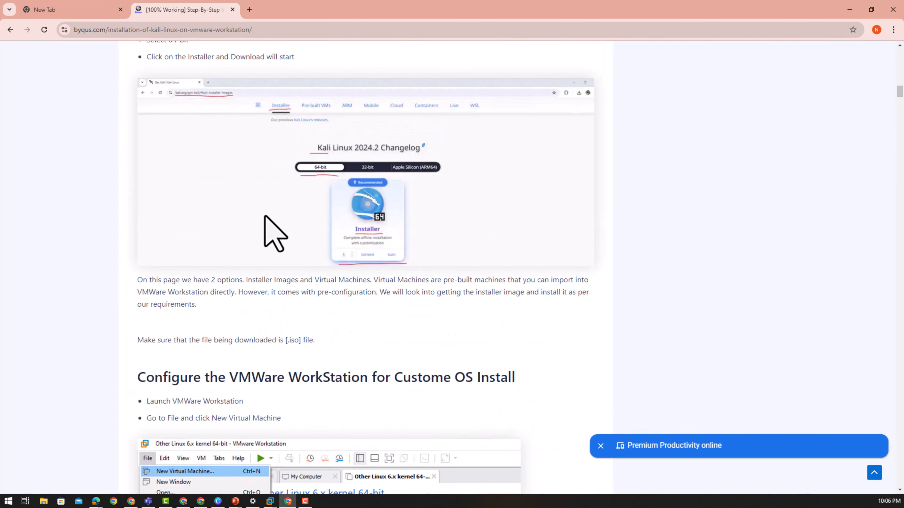
scroll(265, 216, "up", 7)
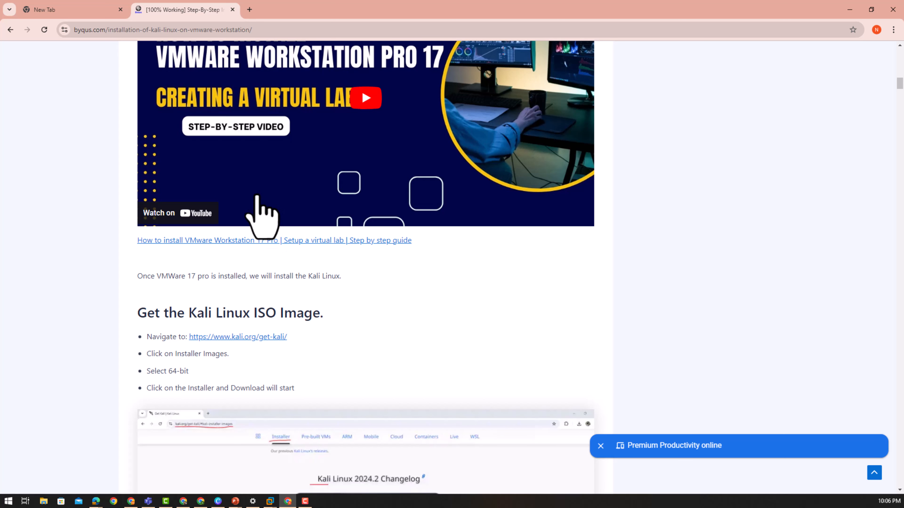
double_click(280, 313)
- Switch to the first new tab and go to kali.org
left_click(280, 315)
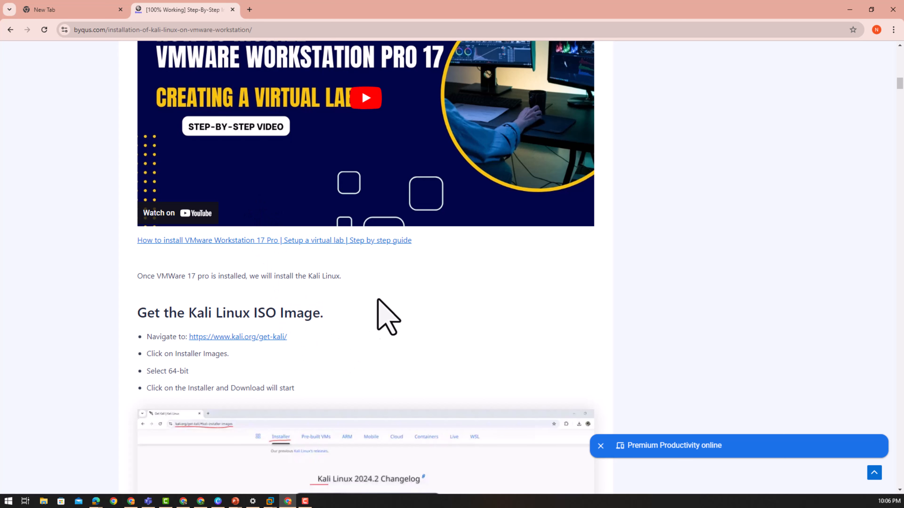
left_click(68, 11)
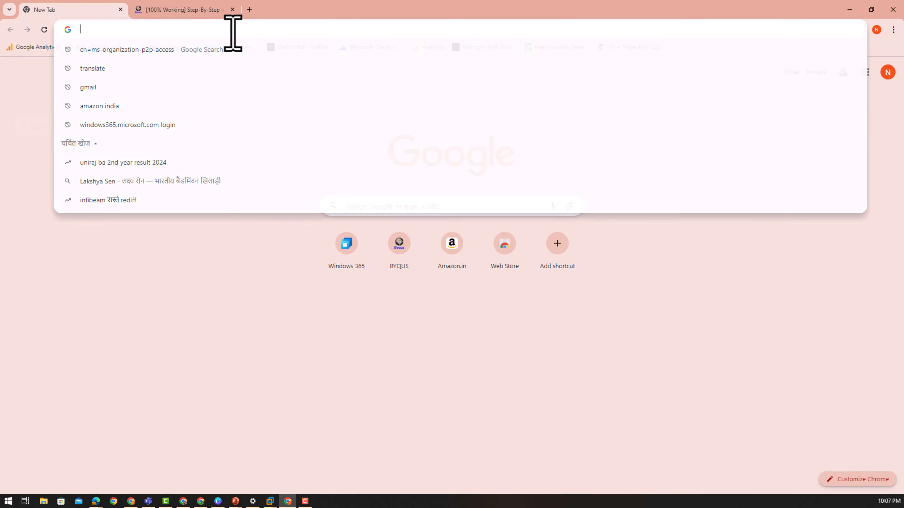
left_click(232, 32)
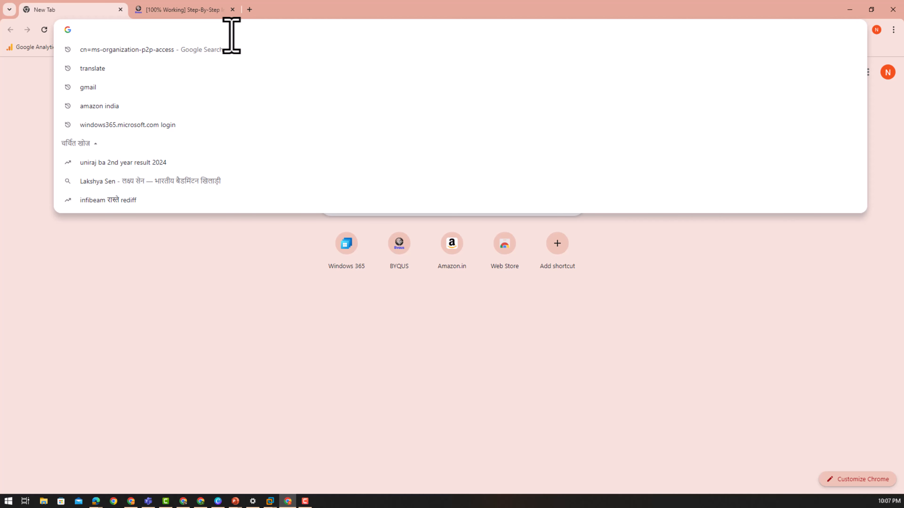
type("e")
key("Escape")
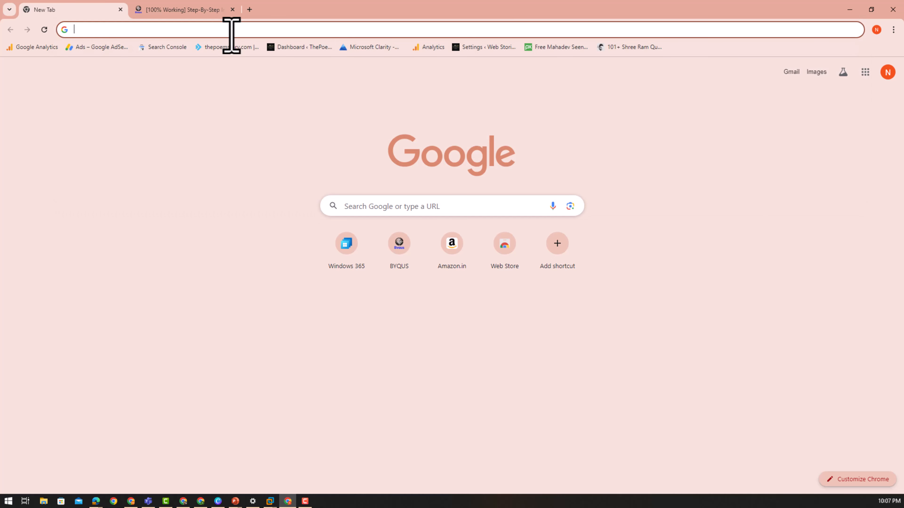
type("kali")
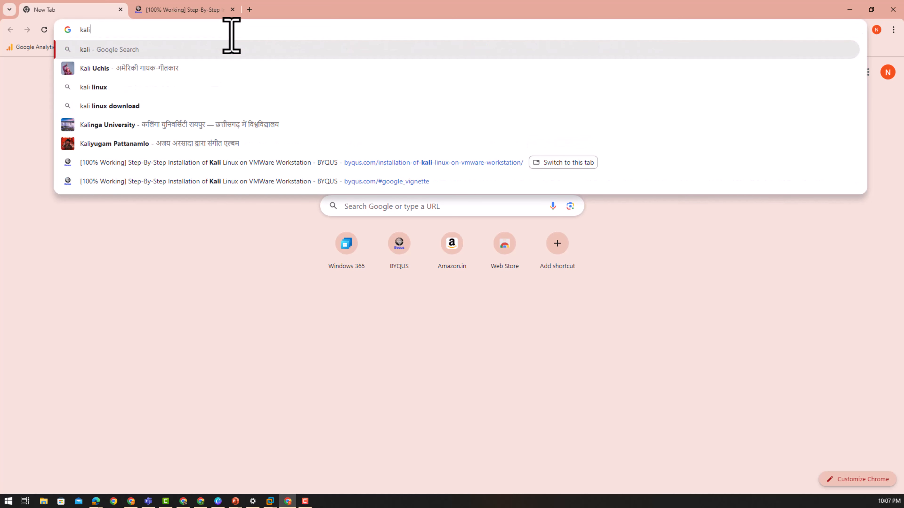
type(".or")
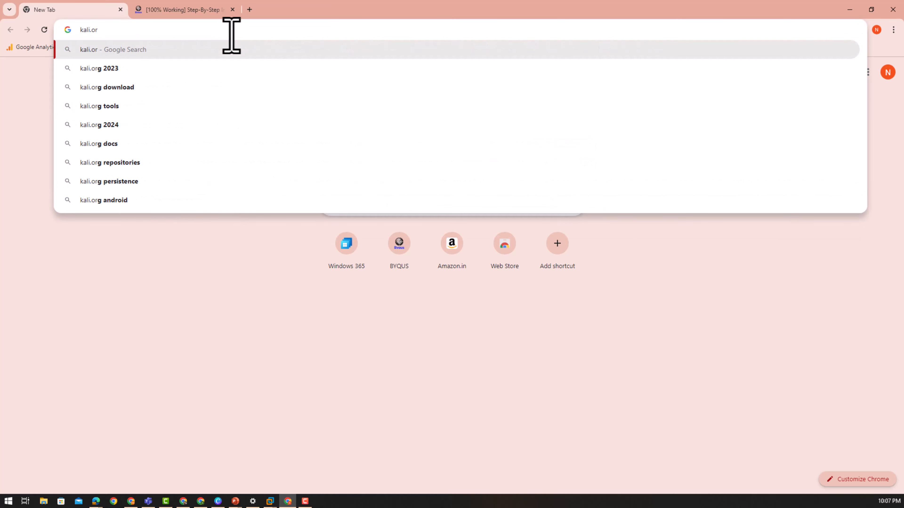
type("g")
key("Return")
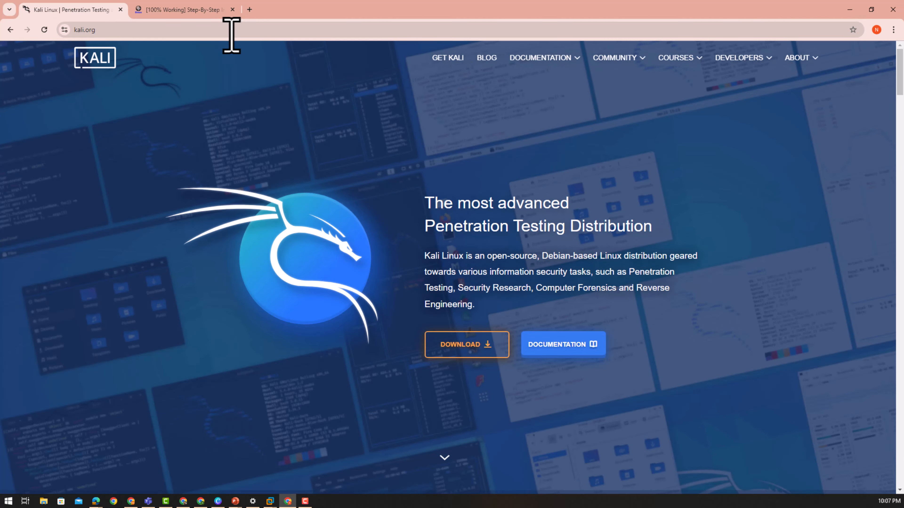
- Under Download > Installer Images, download the Kali Linux 2024.2 64-bit installer
left_click(473, 350)
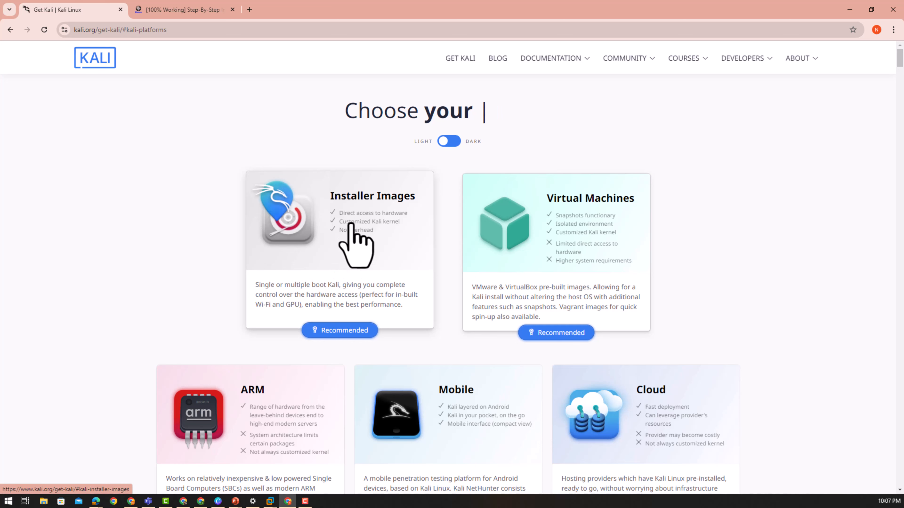
left_click(352, 215)
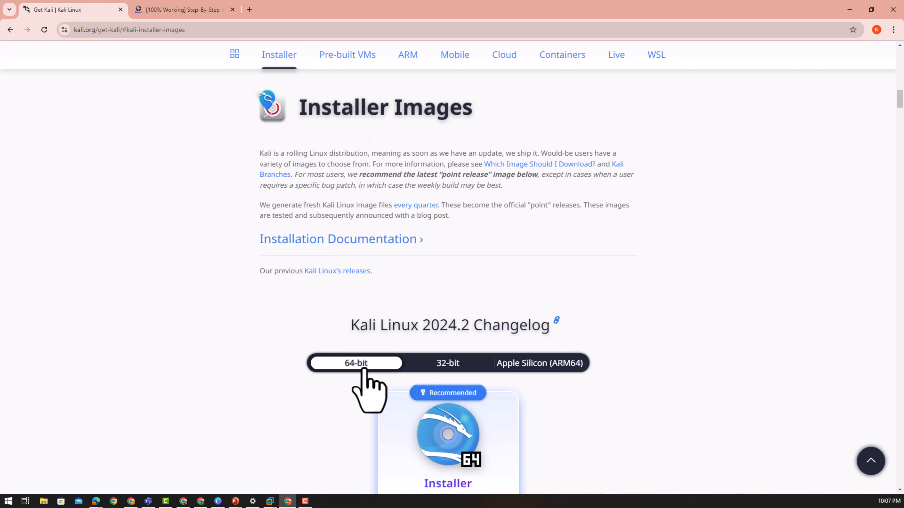
scroll(364, 369, "down", 4)
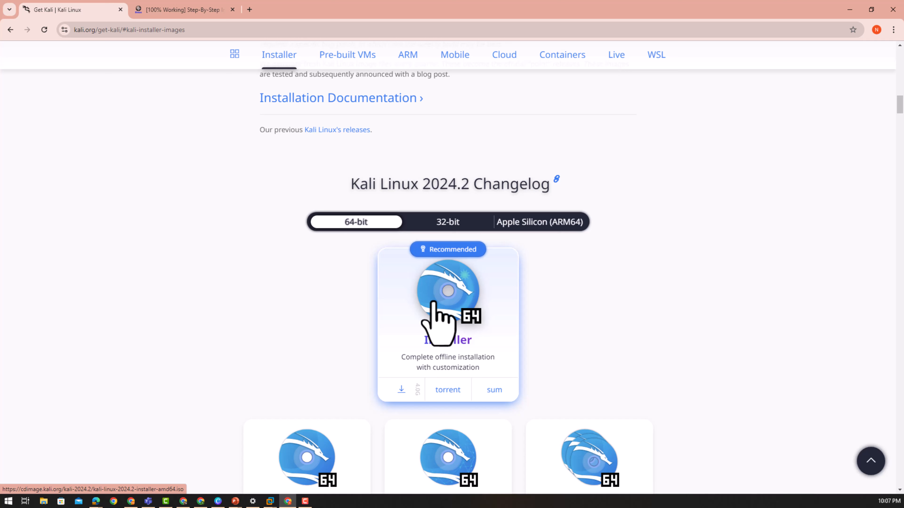
left_click(432, 303)
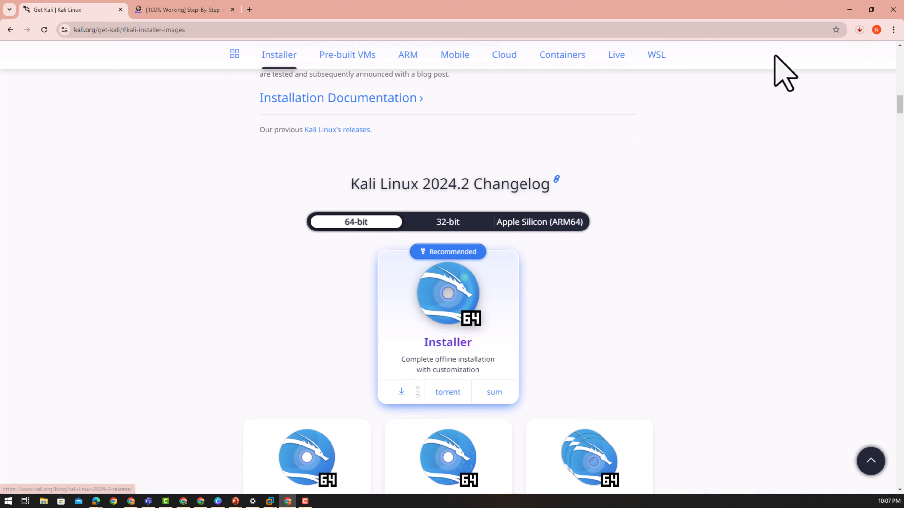
- Show Chrome's downloads list with the Kali ISO at 0.5 of 4.0 GB
left_click(859, 30)
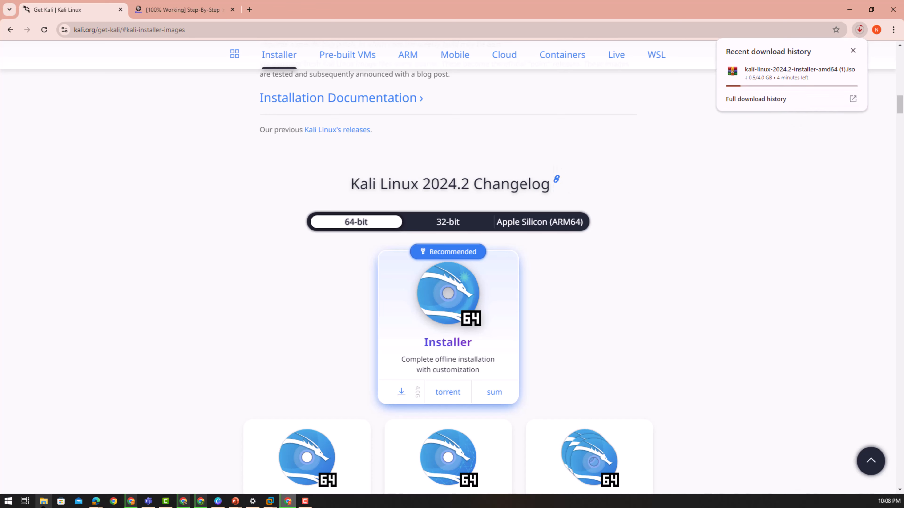
- Select the existing 4.01 GB Kali ISO in File Explorer's Downloads folder, then minimize Explorer
key("super+e")
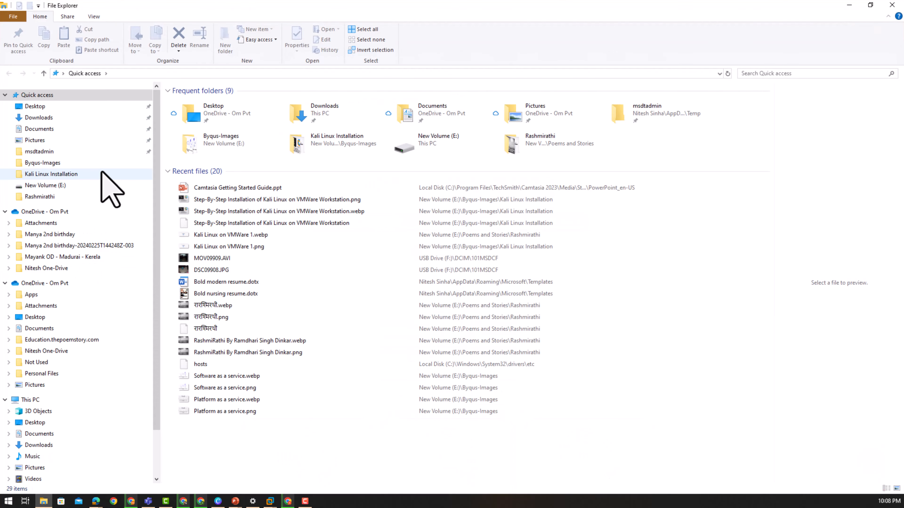
left_click(70, 125)
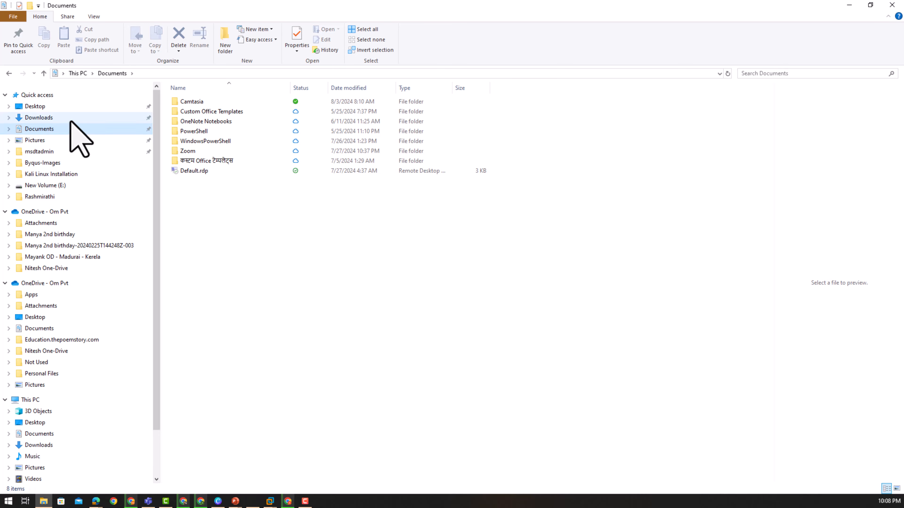
left_click(71, 118)
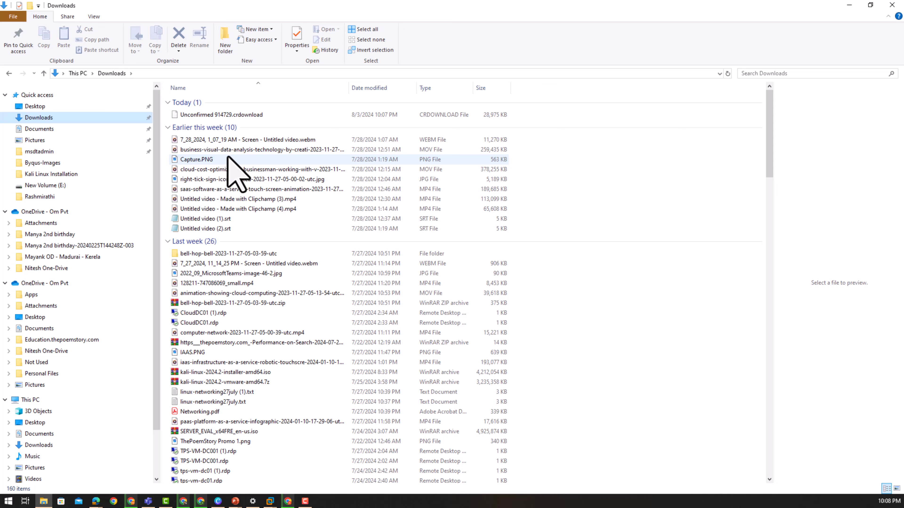
scroll(232, 171, "down", 2)
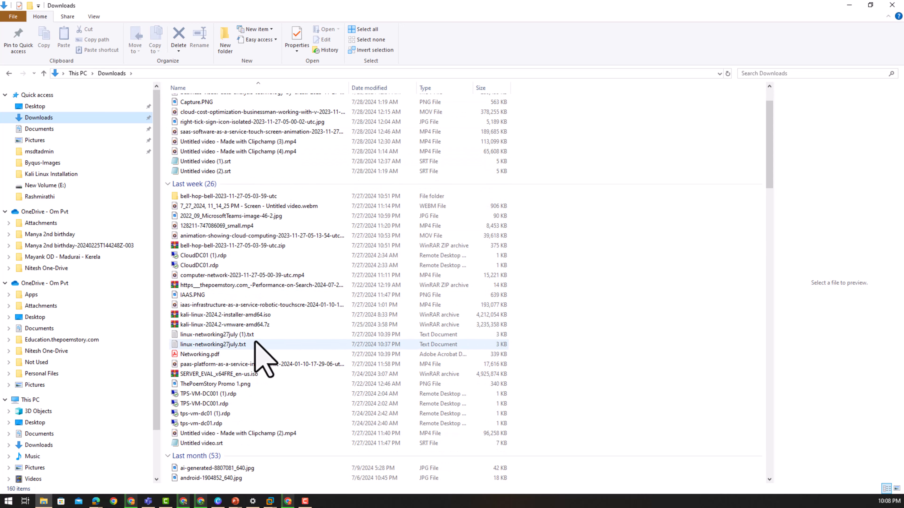
left_click(237, 315)
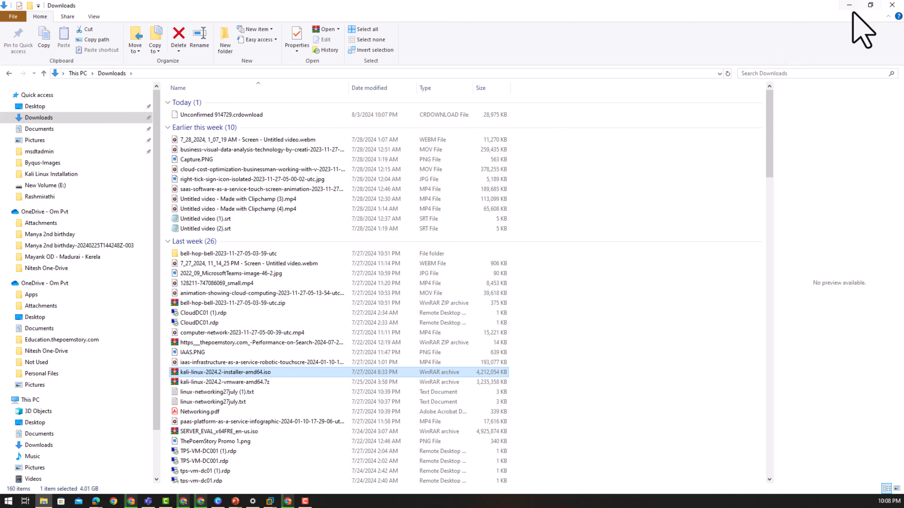
left_click(850, 5)
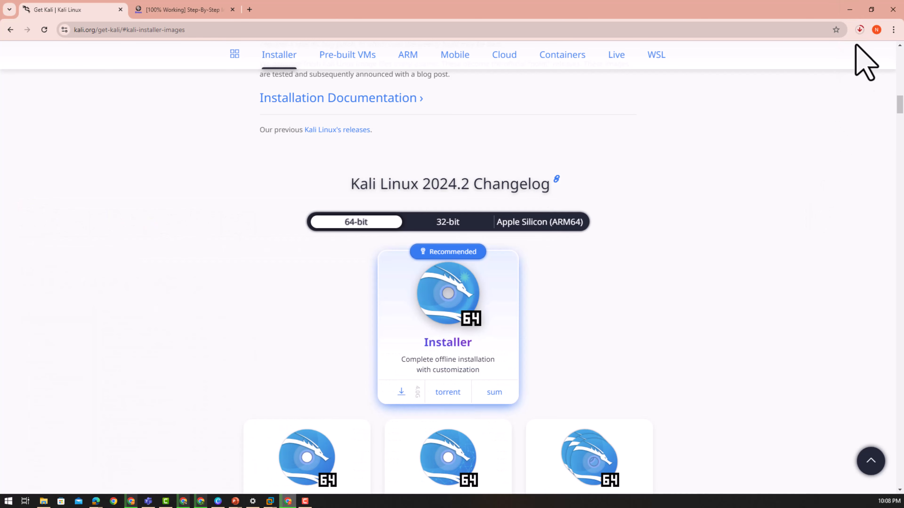
left_click(858, 35)
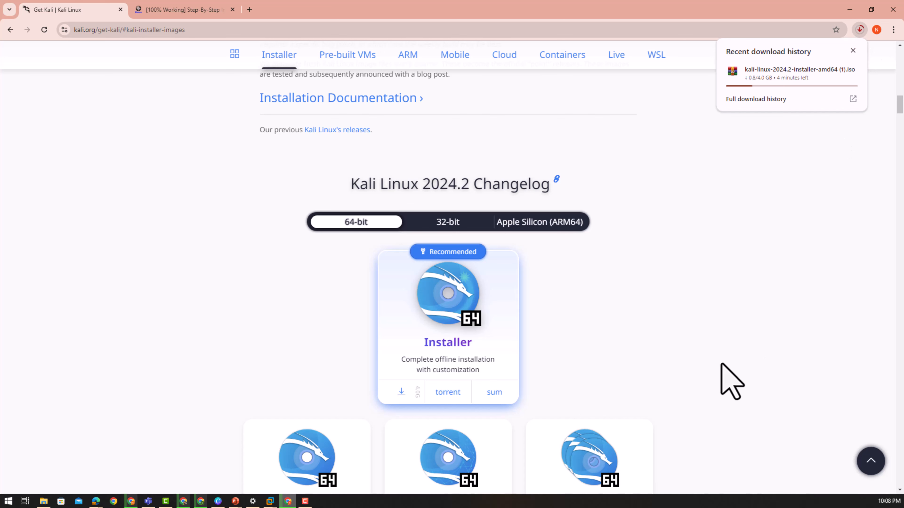
left_click(725, 350)
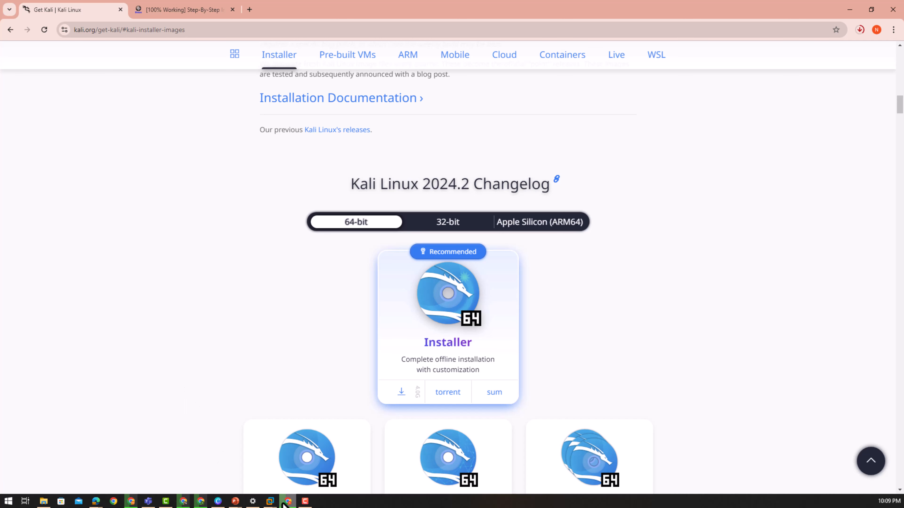
- Open the second Other Linux 6.x kernel 64-bit VM (768 MB, 16 GB) in VMware
mouse_move(270, 500)
left_click(298, 481)
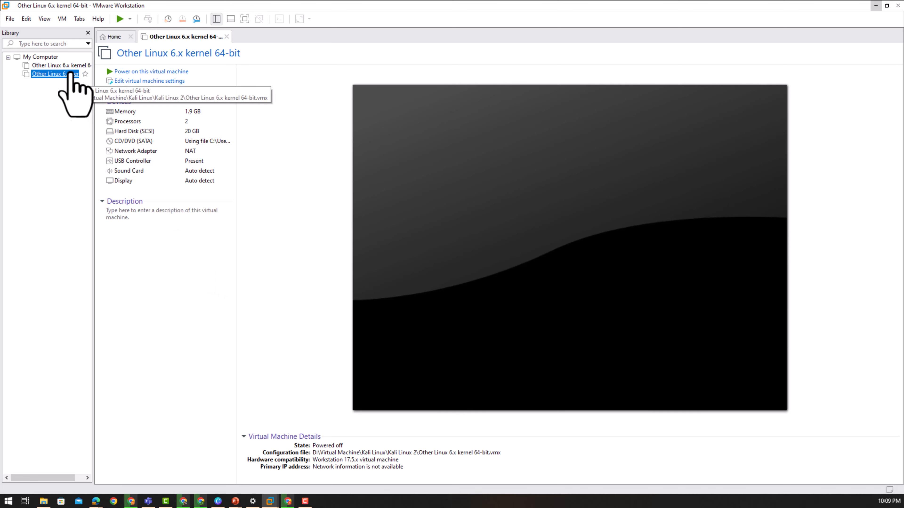
left_click(66, 66)
double_click(69, 75)
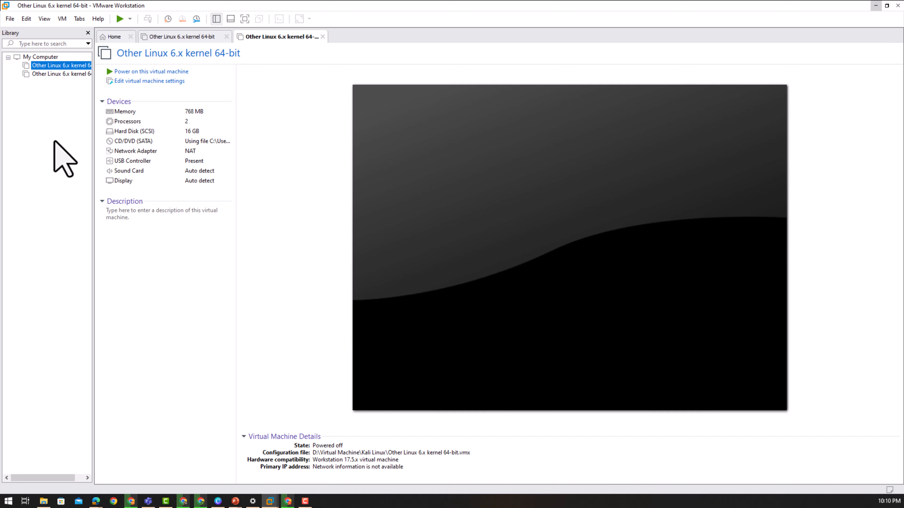
- Cycle through the Chrome windows until the Get Kali download page is showing
left_click(183, 502)
left_click(183, 502)
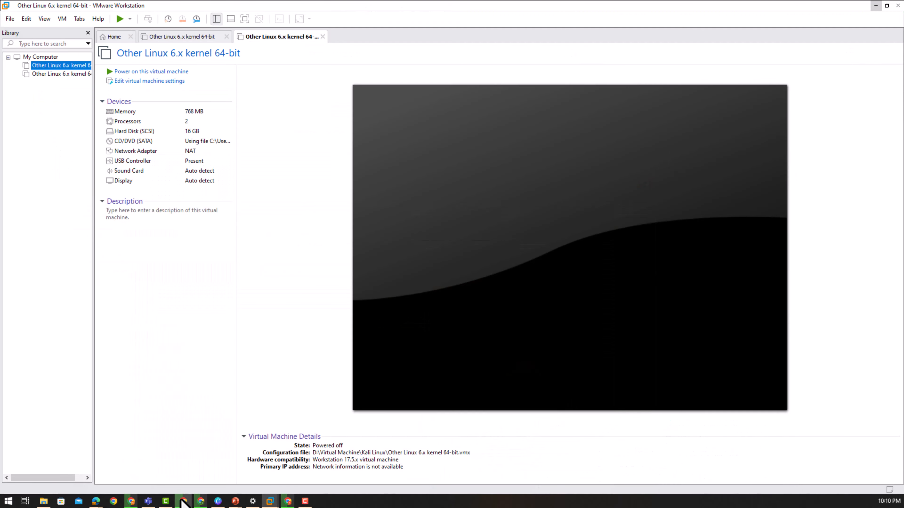
mouse_move(199, 503)
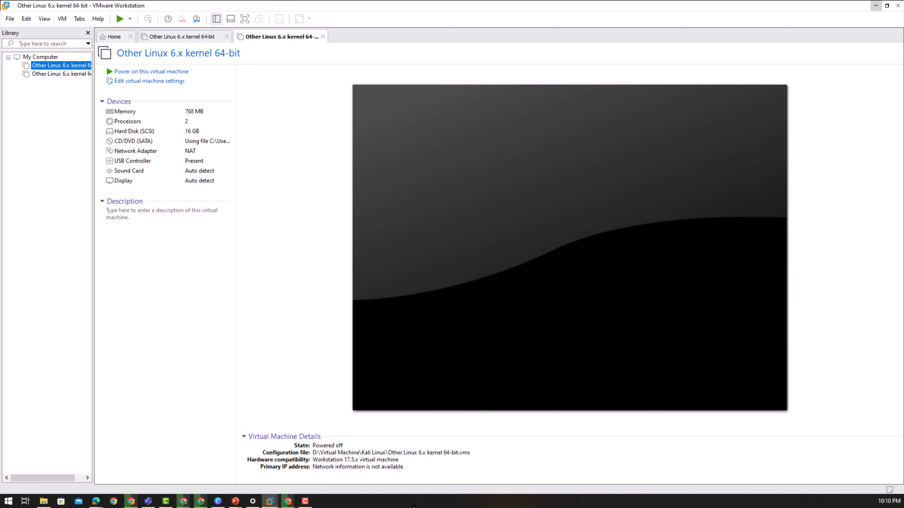
left_click(128, 505)
left_click(128, 505)
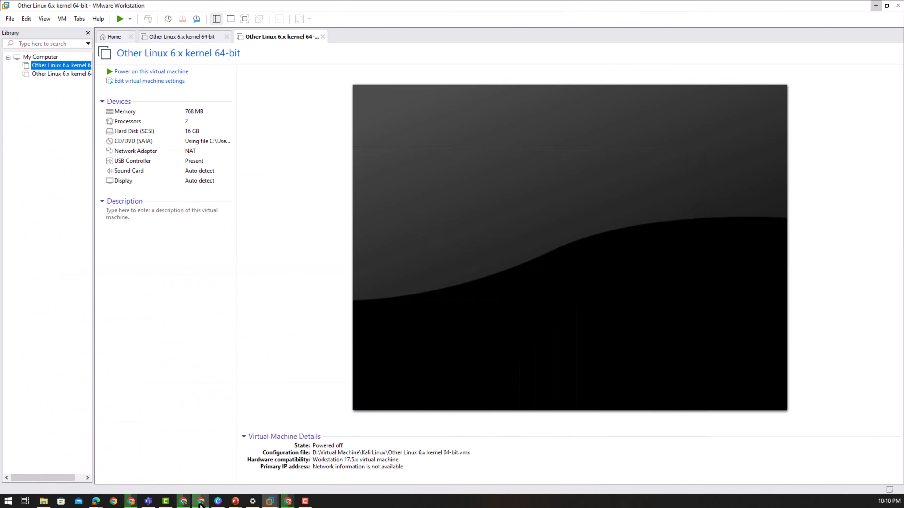
left_click(200, 502)
left_click(201, 502)
left_click(183, 502)
left_click(184, 502)
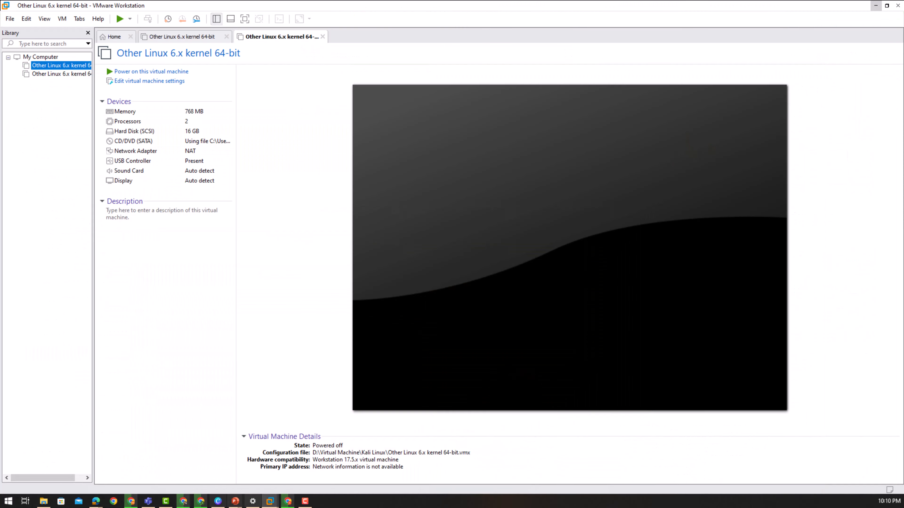
left_click(288, 502)
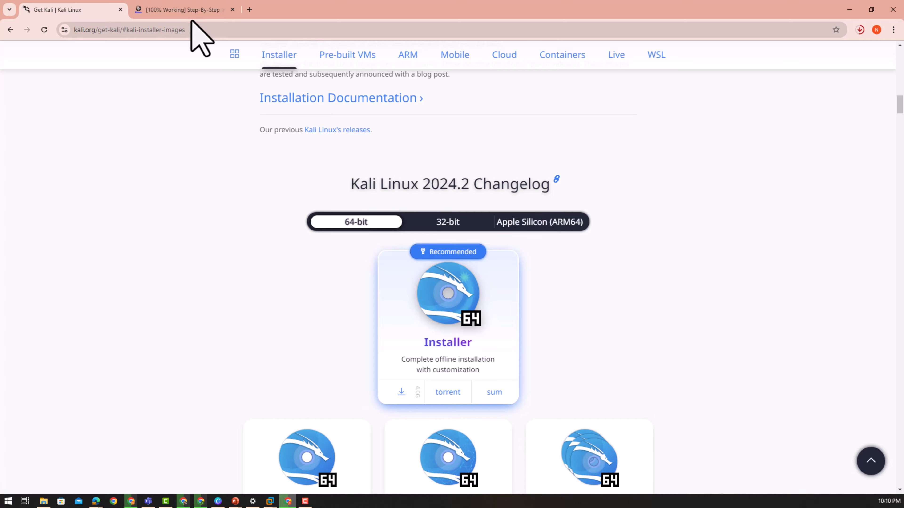
- Switch to the byqus.com Kali guide tab, then minimize Chrome to reveal VMware
left_click(184, 10)
scroll(257, 316, "up", 20)
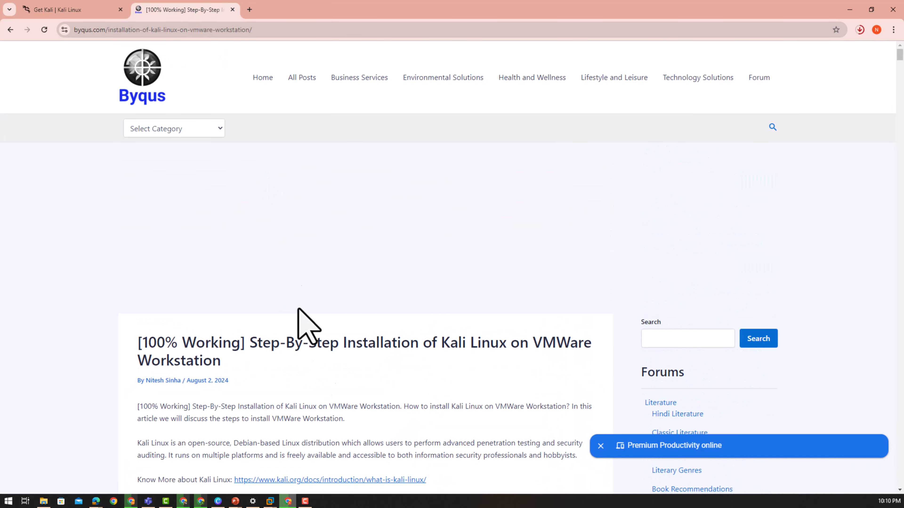
triple_click(336, 347)
left_click(339, 377)
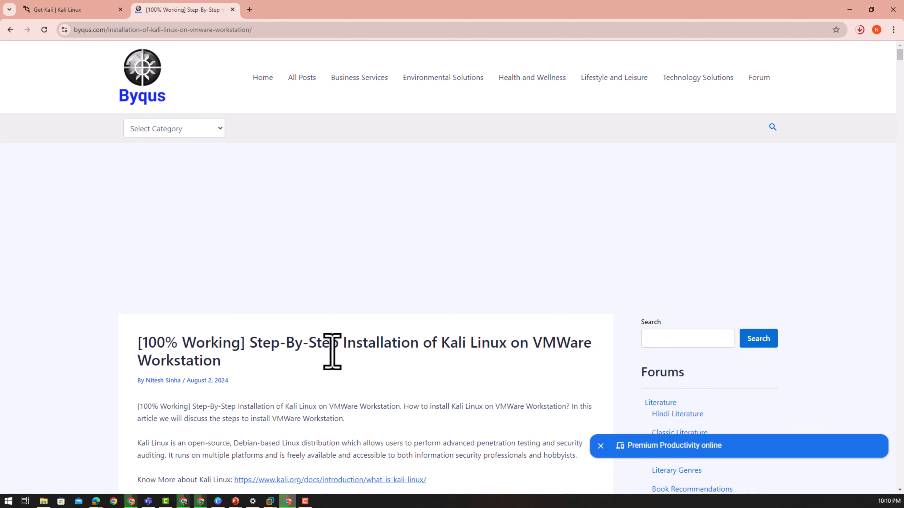
left_click(849, 9)
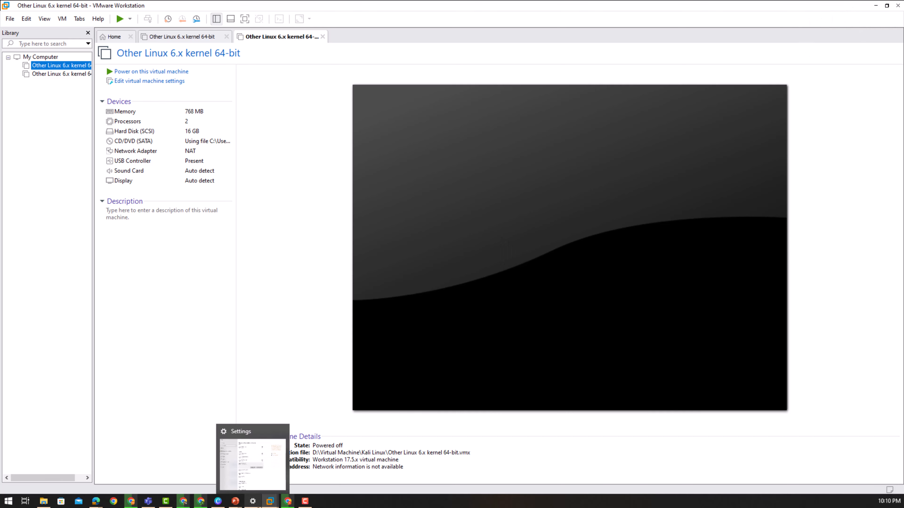
- Close the Chrome video window, then bring the Byqus Kali install article forward
mouse_move(219, 507)
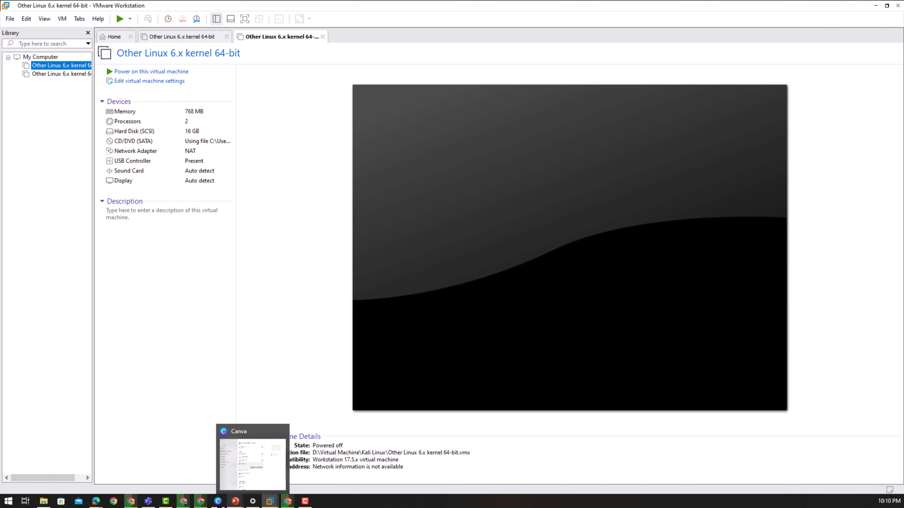
left_click(185, 502)
left_click(185, 500)
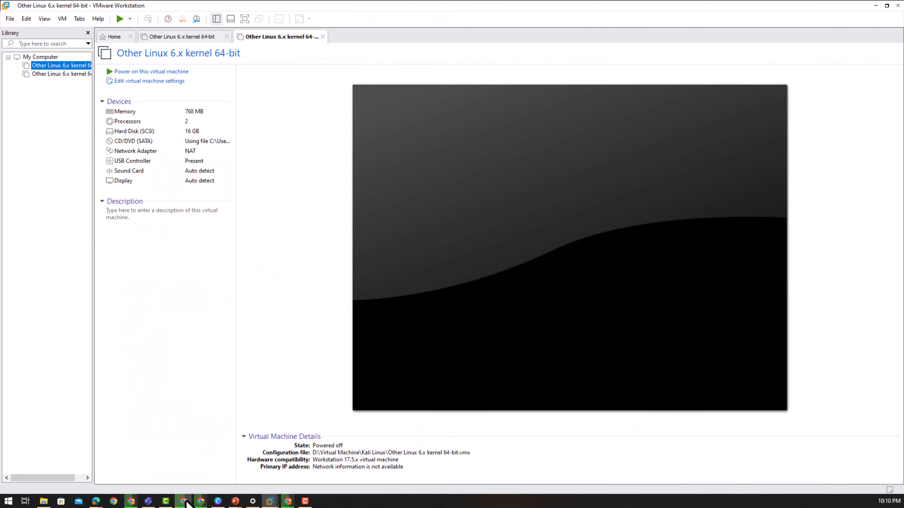
right_click(186, 502)
left_click(185, 487)
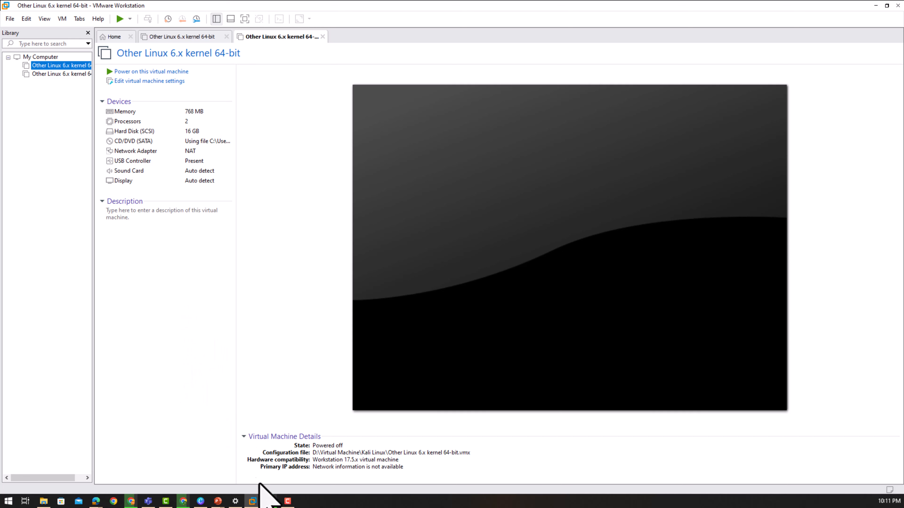
left_click(270, 502)
- Switch to the Get Kali tab; the ISO download shows 3.6 of 4.0 GB
left_click(270, 502)
left_click(271, 502)
left_click(270, 502)
left_click(270, 502)
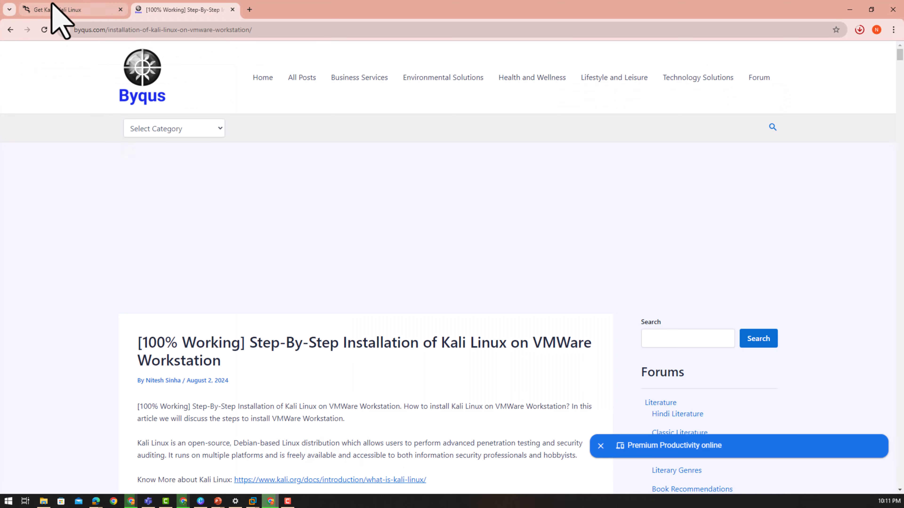
left_click(57, 10)
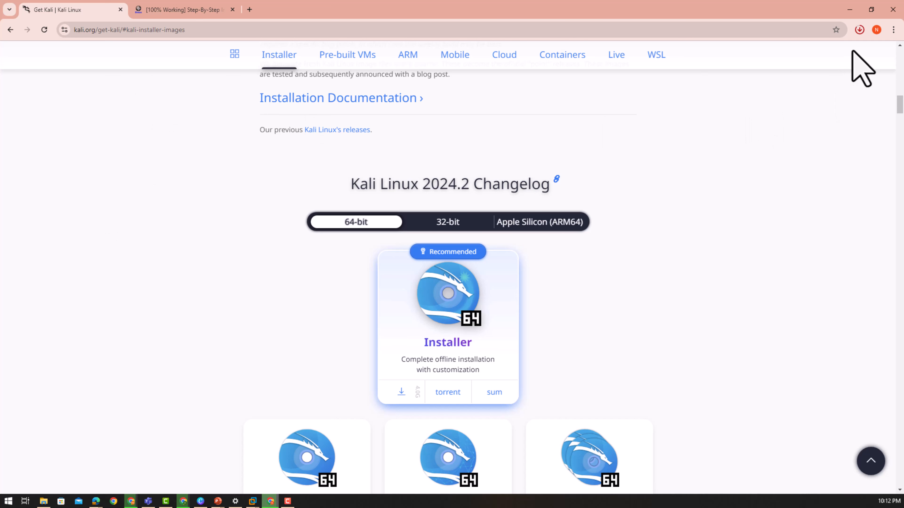
left_click(859, 30)
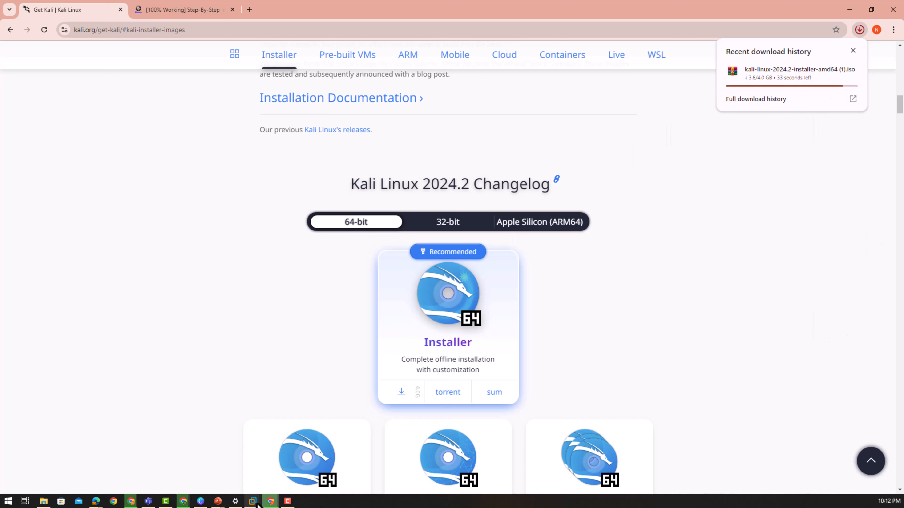
mouse_move(254, 503)
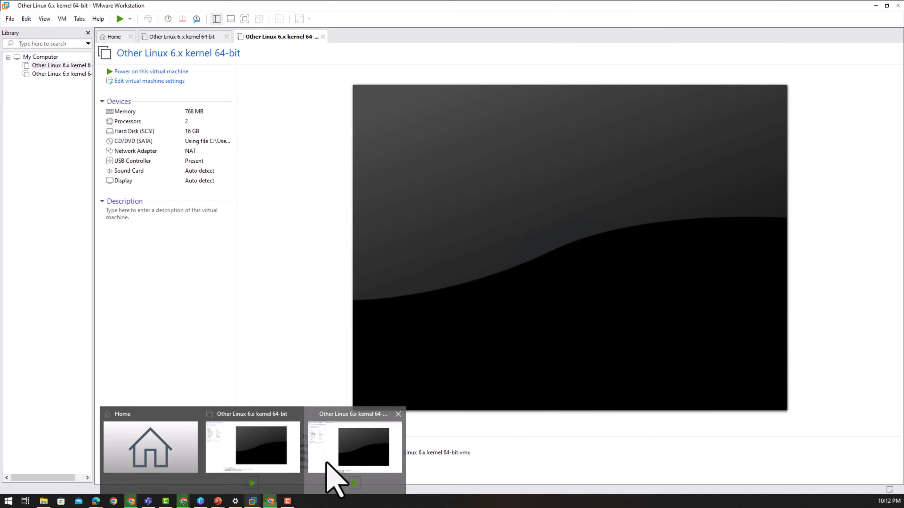
- Start a custom New Virtual Machine wizard with Workstation 17.5.x hardware compatibility
left_click(326, 463)
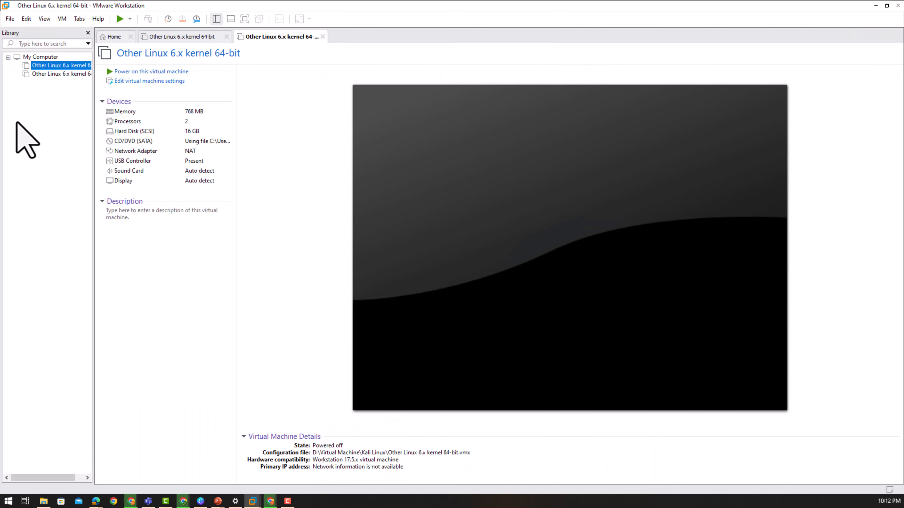
left_click(10, 19)
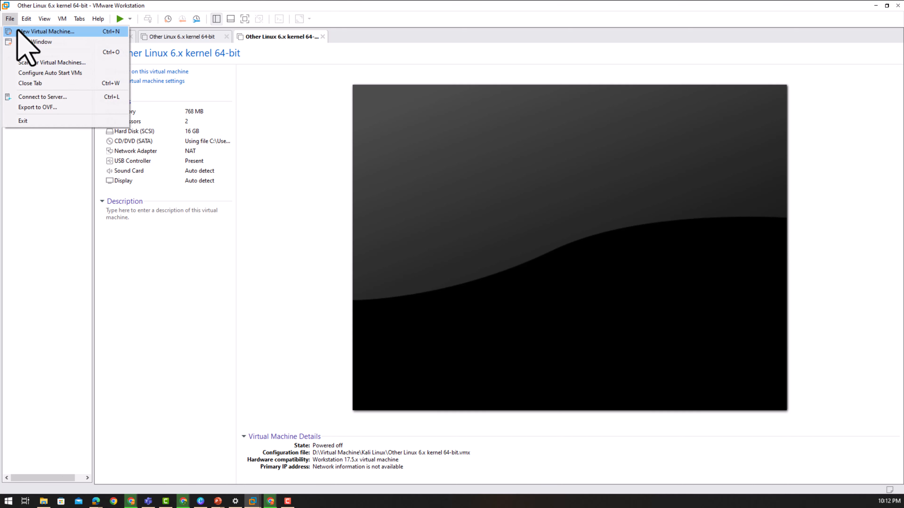
left_click(18, 31)
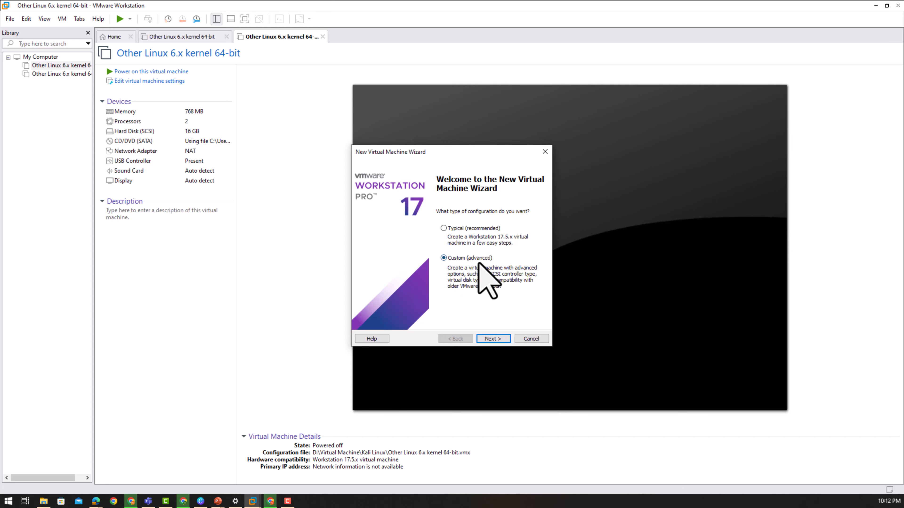
left_click(499, 339)
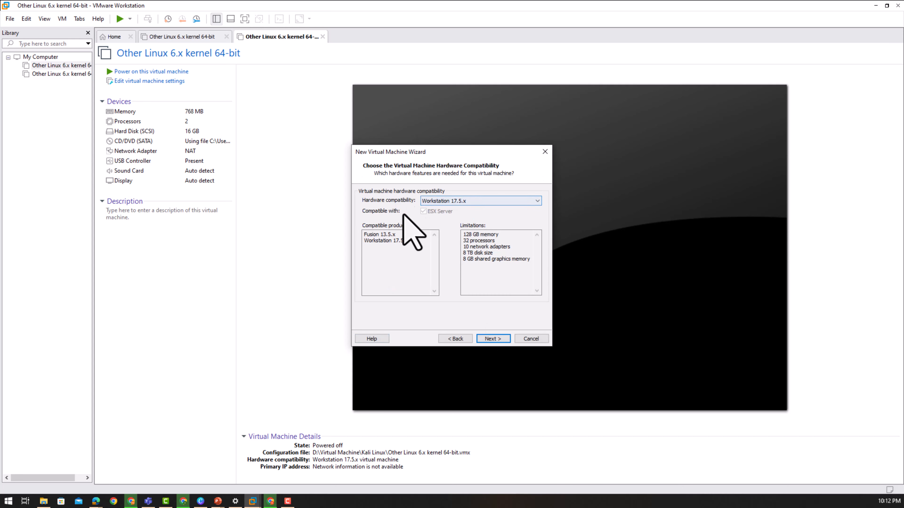
left_click(495, 340)
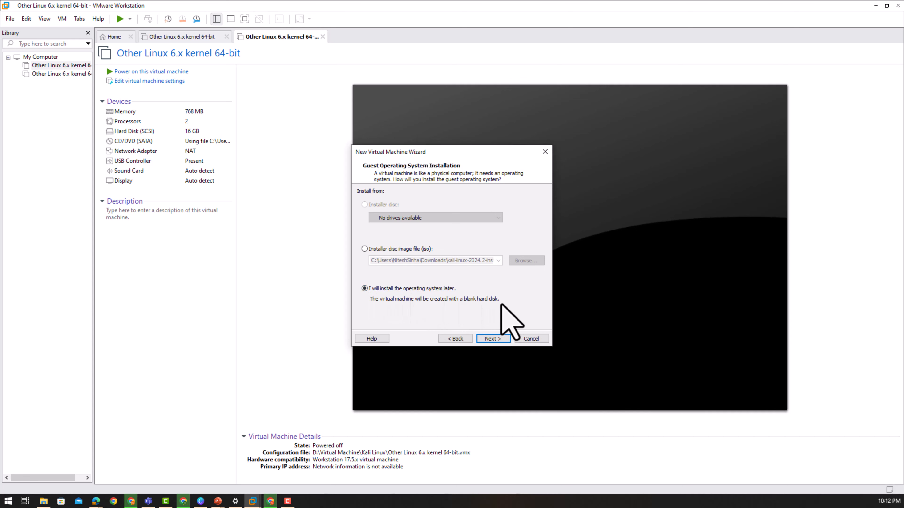
- Defer OS installation and choose Linux, Other Linux 6.x kernel 64-bit as the guest
left_click(497, 340)
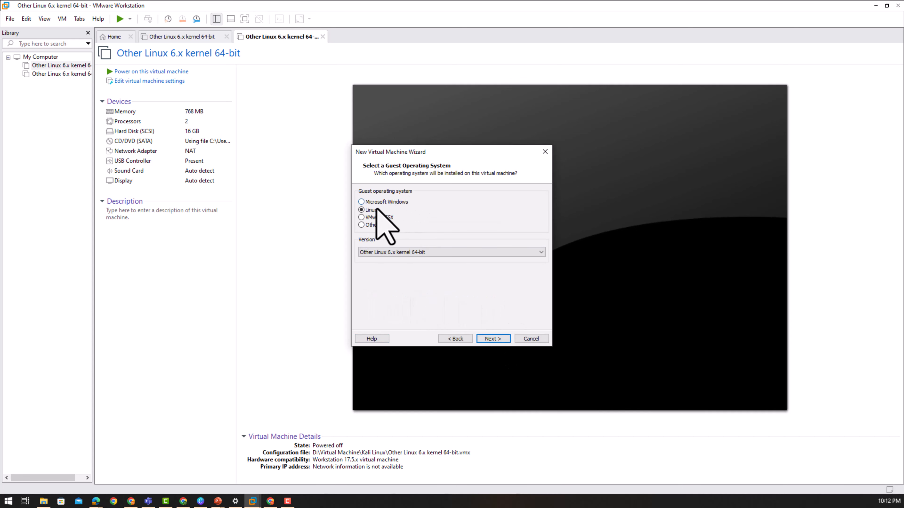
left_click(473, 254)
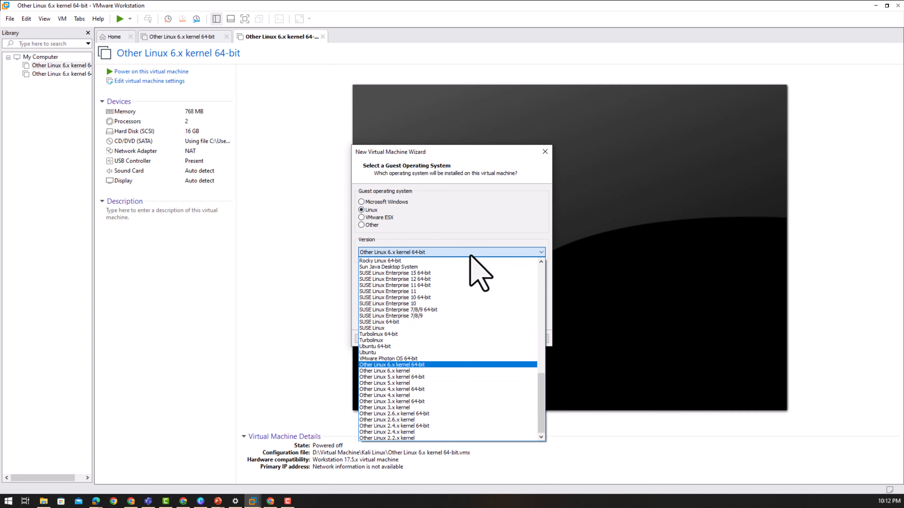
left_click(417, 365)
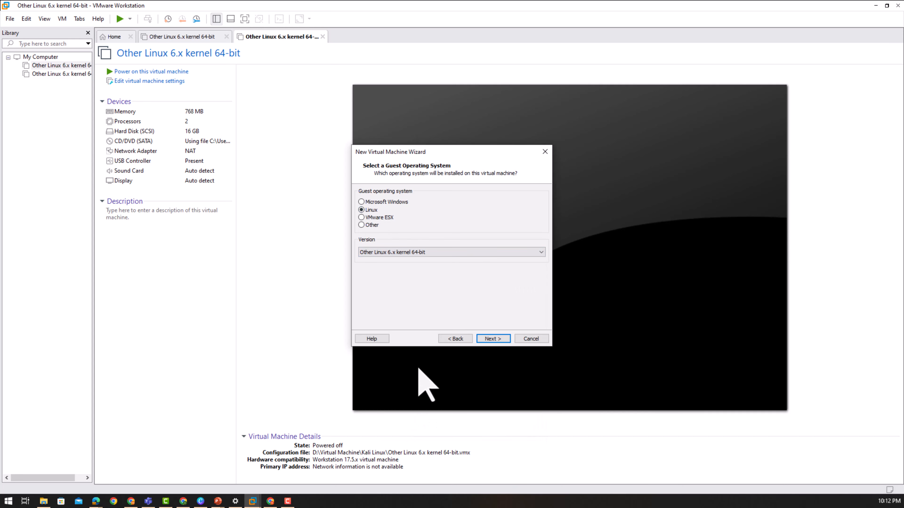
left_click(490, 339)
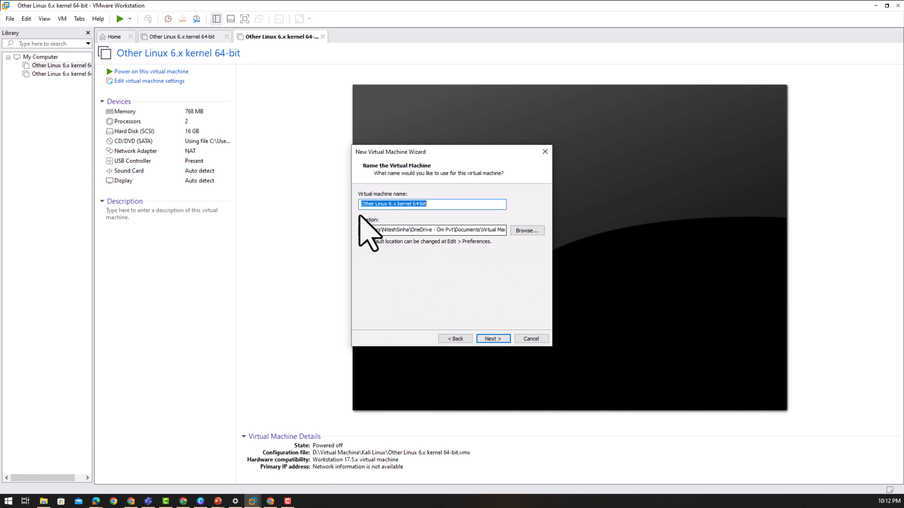
- Inspect the VM's save location path and select its OneDrive Documents folder
left_click(361, 230)
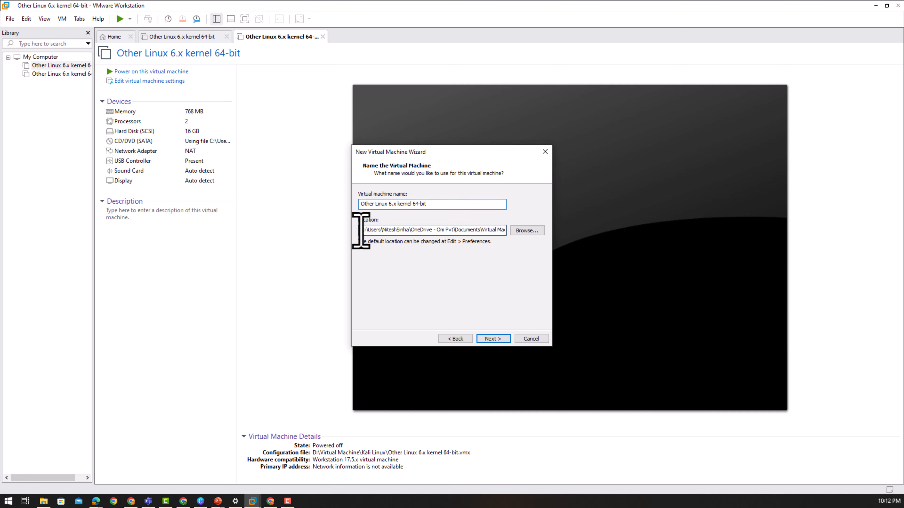
left_click_drag(361, 230, 509, 253)
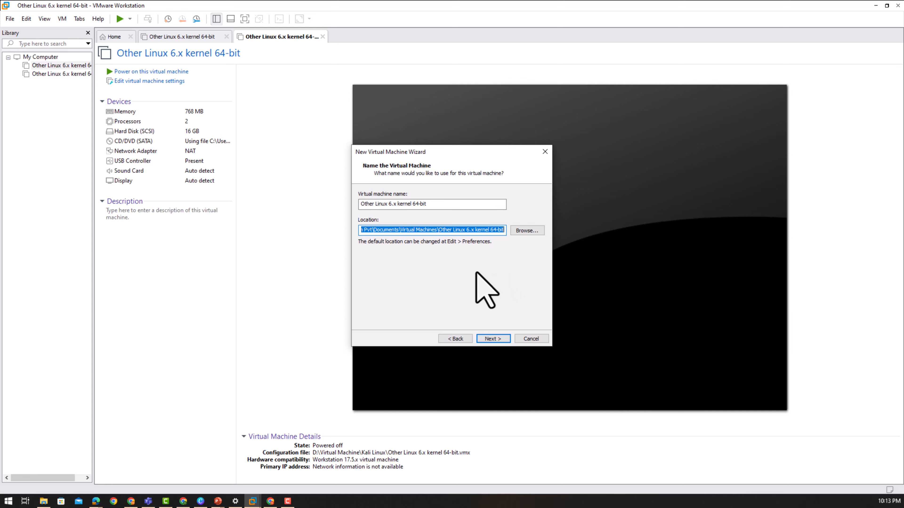
left_click(468, 230)
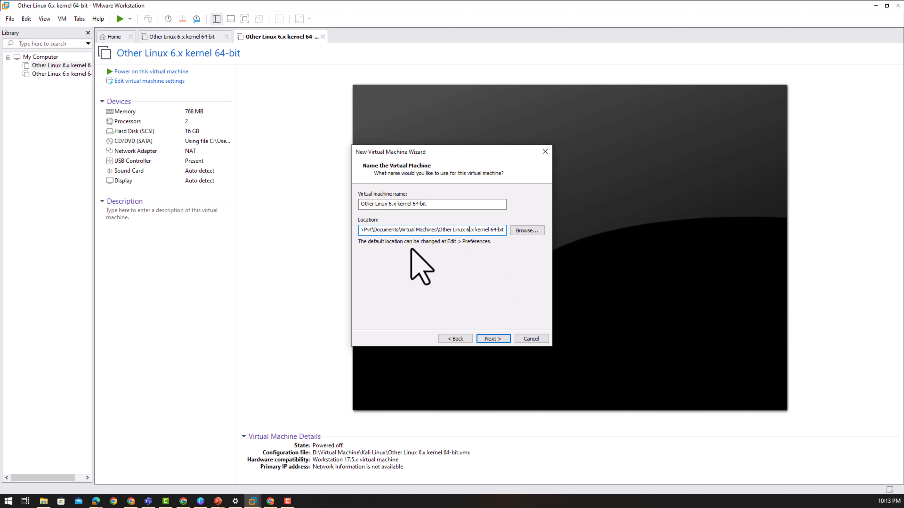
double_click(383, 230)
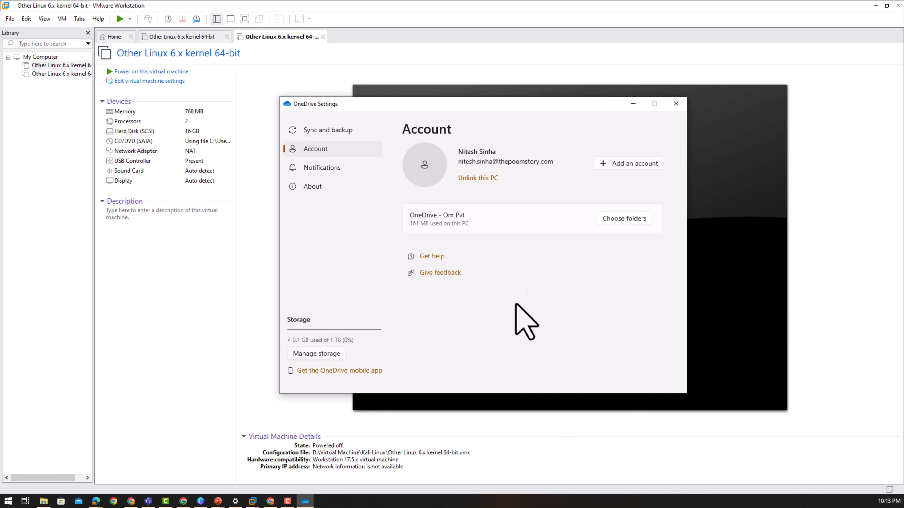
- Open OneDrive's Choose folders list and expand Documents, showing 1.6 GB mostly PowerShell
left_click(619, 218)
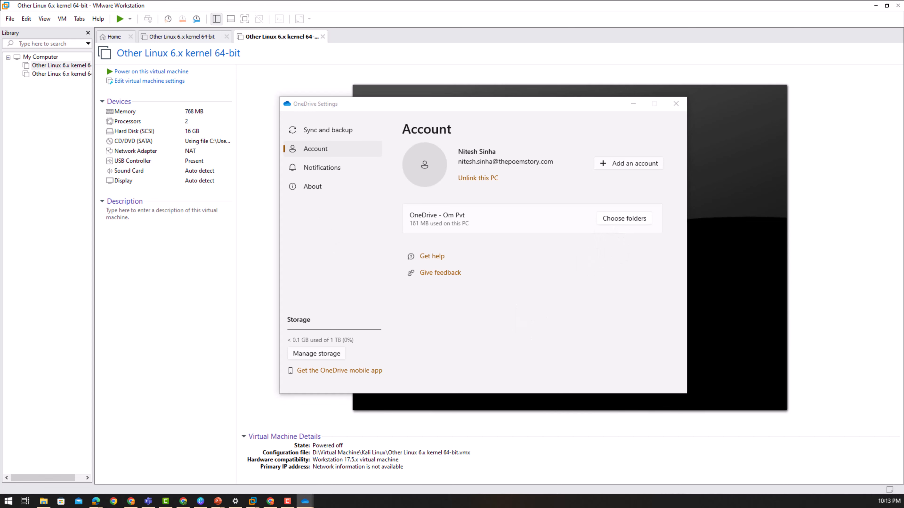
left_click_drag(419, 183, 527, 136)
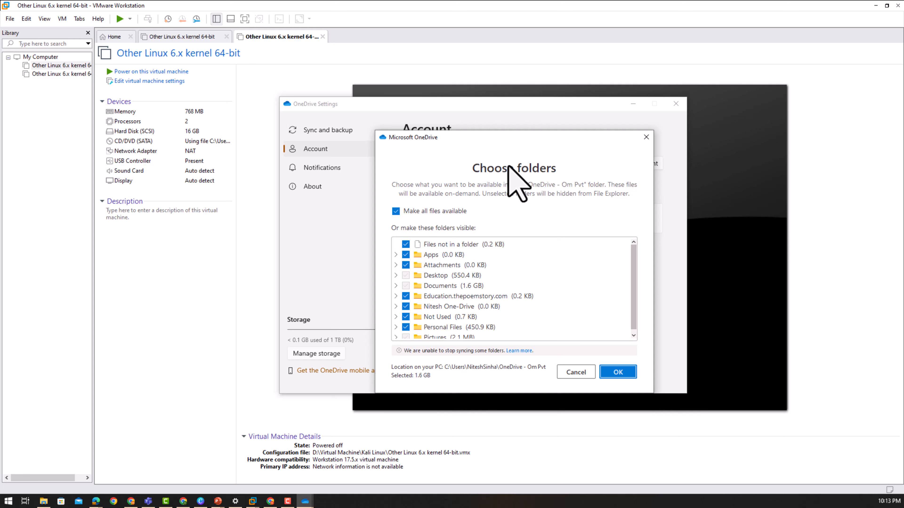
left_click(396, 286)
scroll(402, 295, "down", 1)
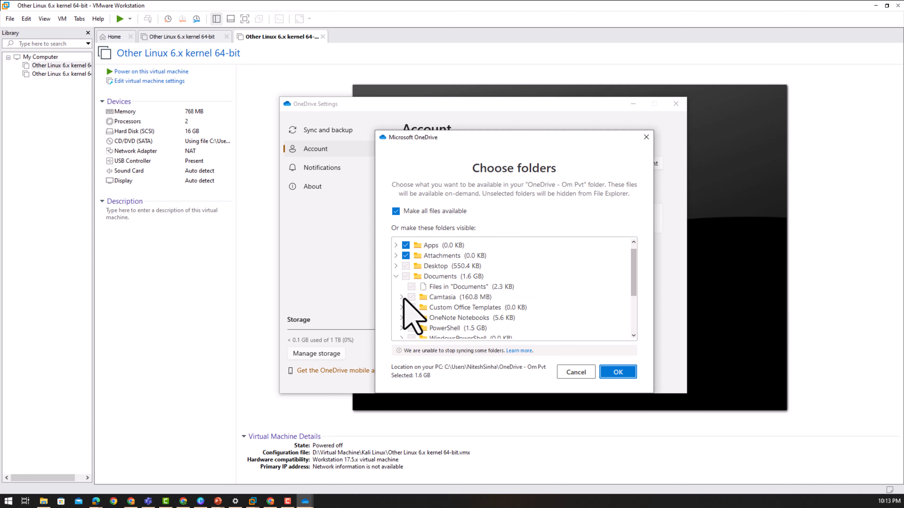
scroll(413, 315, "down", 1)
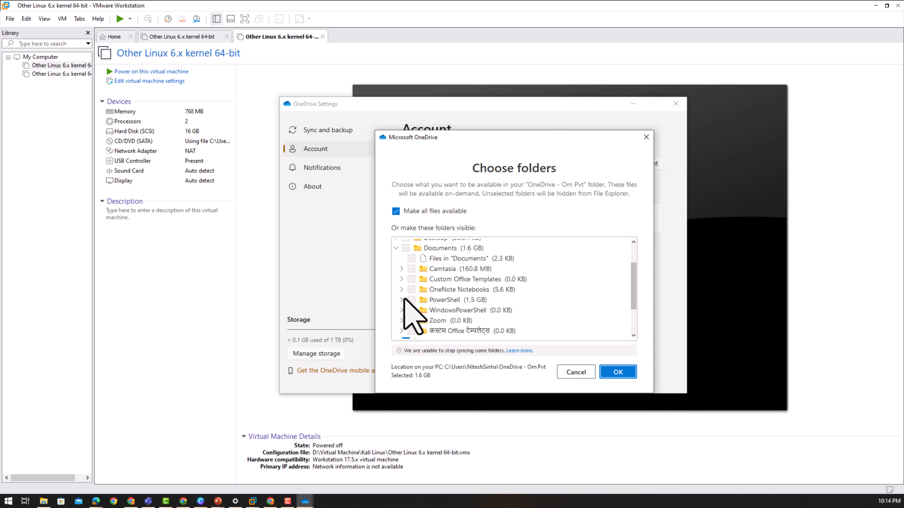
left_click_drag(519, 142, 227, 123)
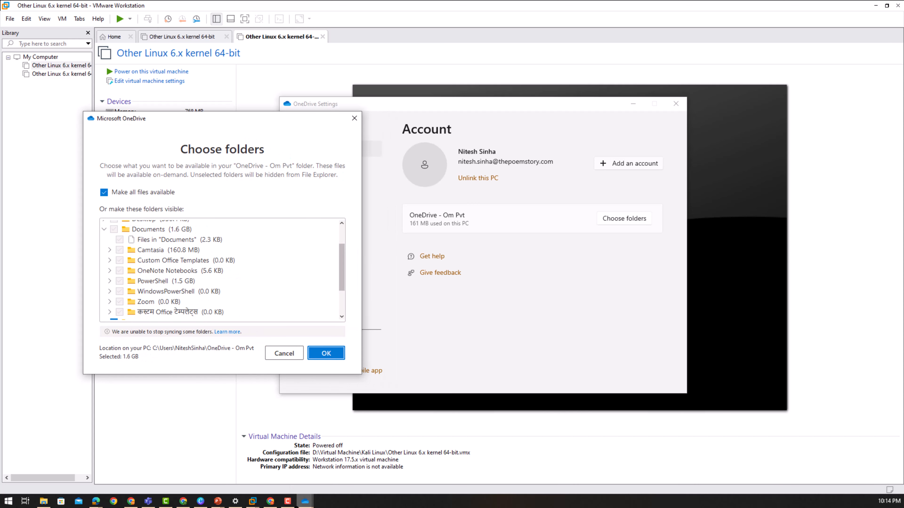
left_click(303, 504)
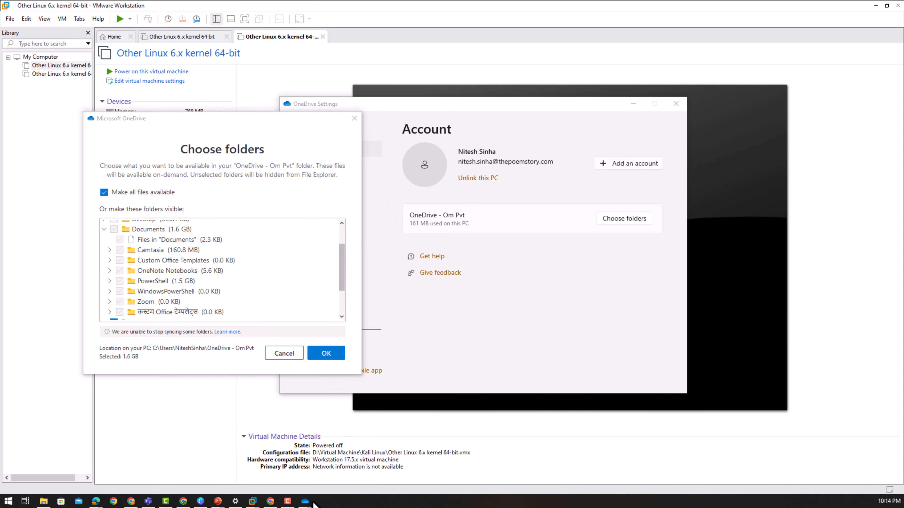
- Bring the New Virtual Machine Wizard forward and select part of its location path
mouse_move(253, 501)
left_click(361, 476)
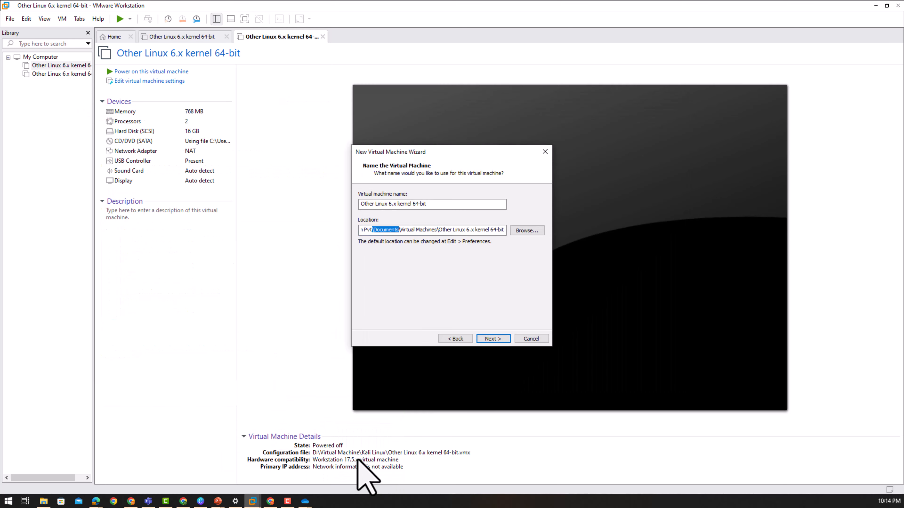
left_click(432, 230)
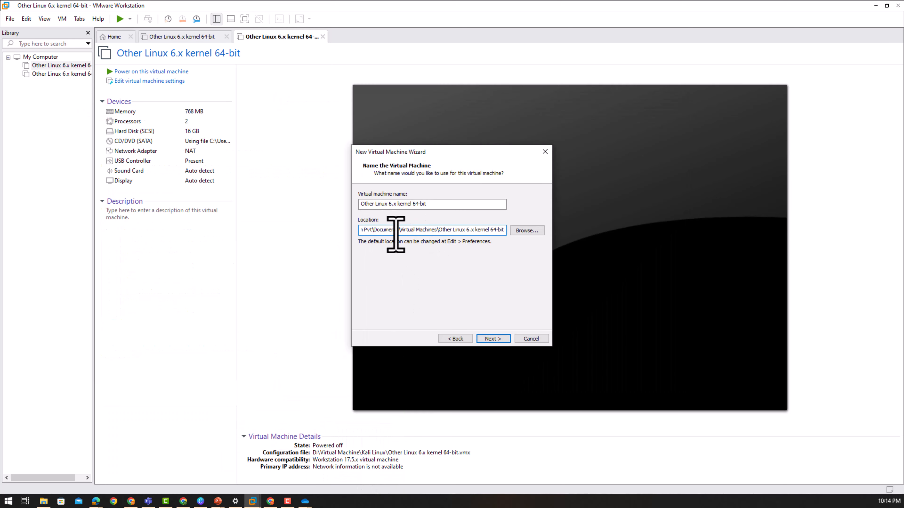
left_click_drag(399, 230, 437, 230)
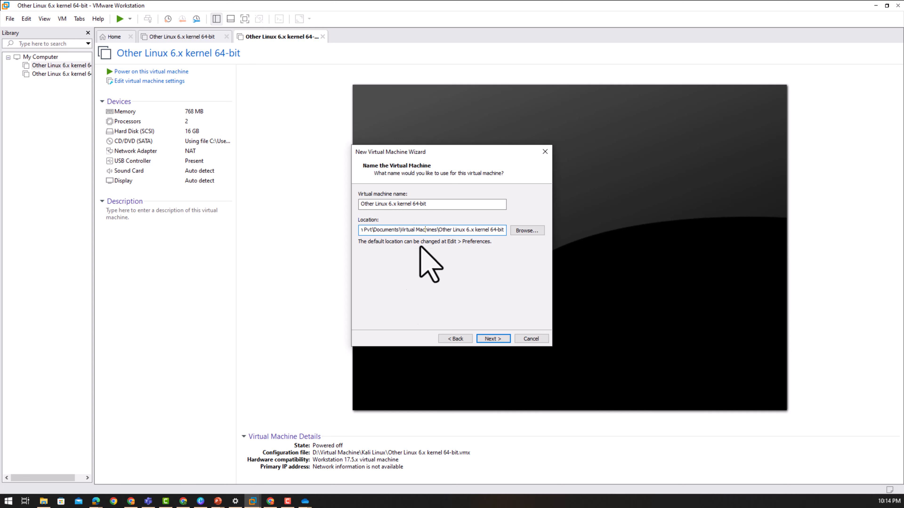
- In OneDrive's Choose folders, untick then retick 'Make all files available' and confirm
left_click(305, 501)
left_click(335, 476)
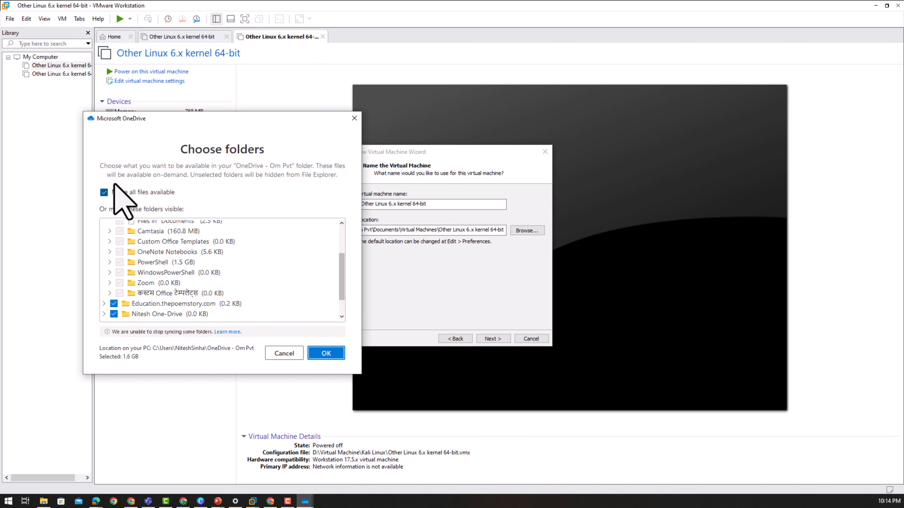
left_click_drag(222, 119, 477, 118)
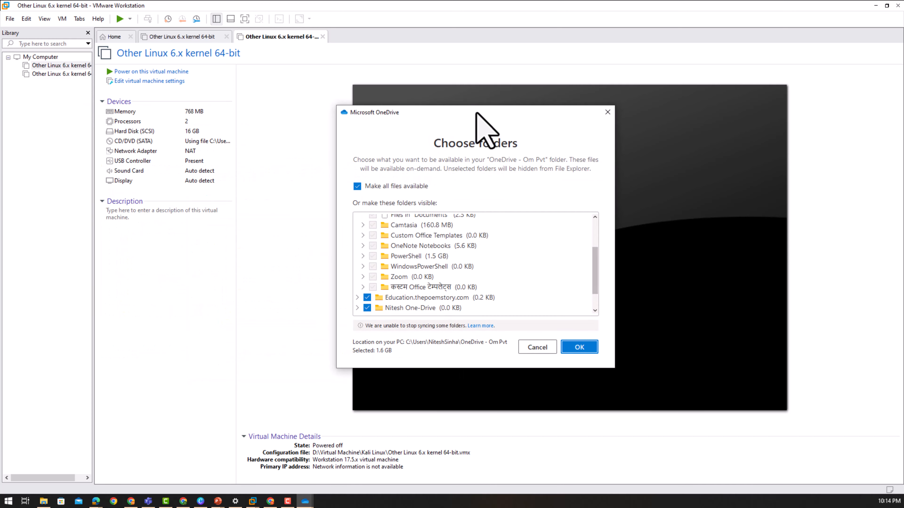
left_click(359, 186)
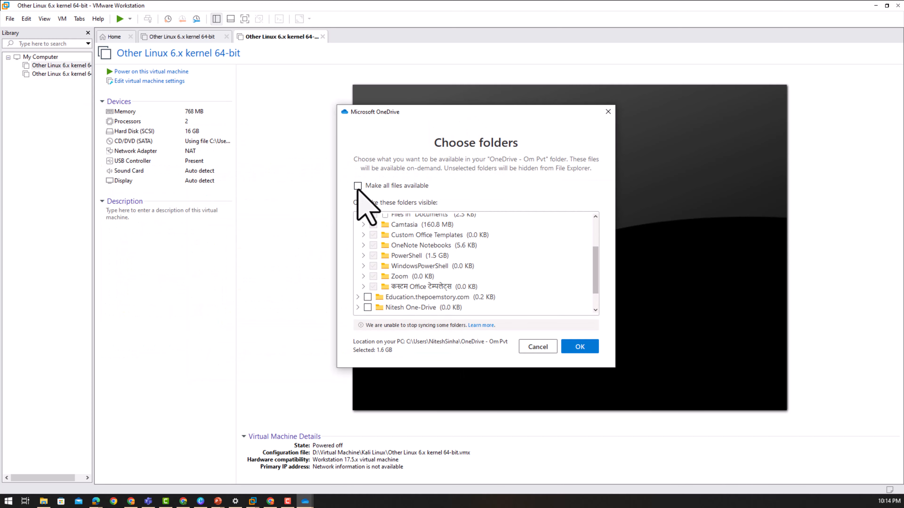
left_click(368, 297)
scroll(395, 303, "down", 2)
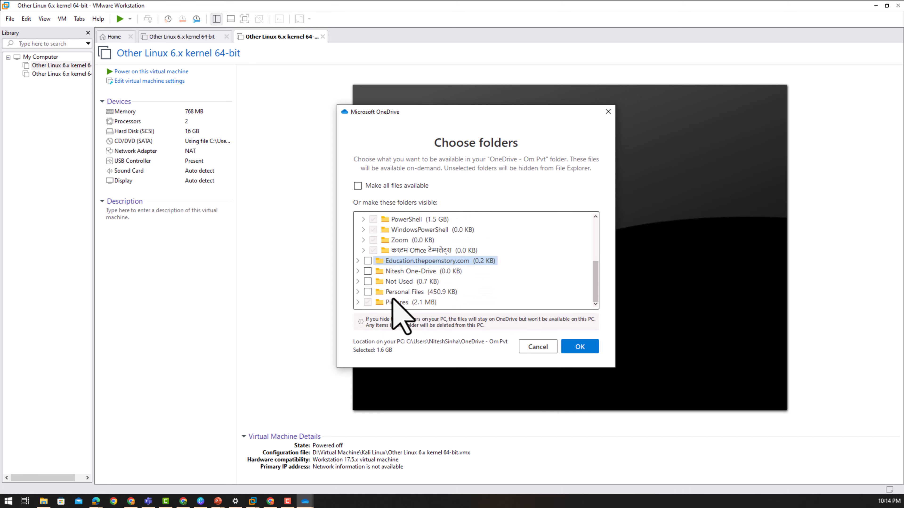
scroll(392, 291, "up", 1)
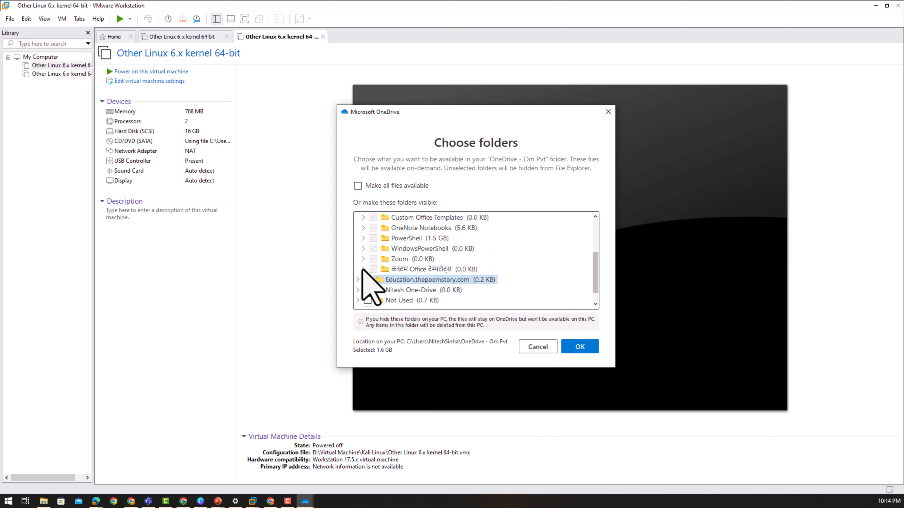
left_click(365, 270)
left_click(364, 270)
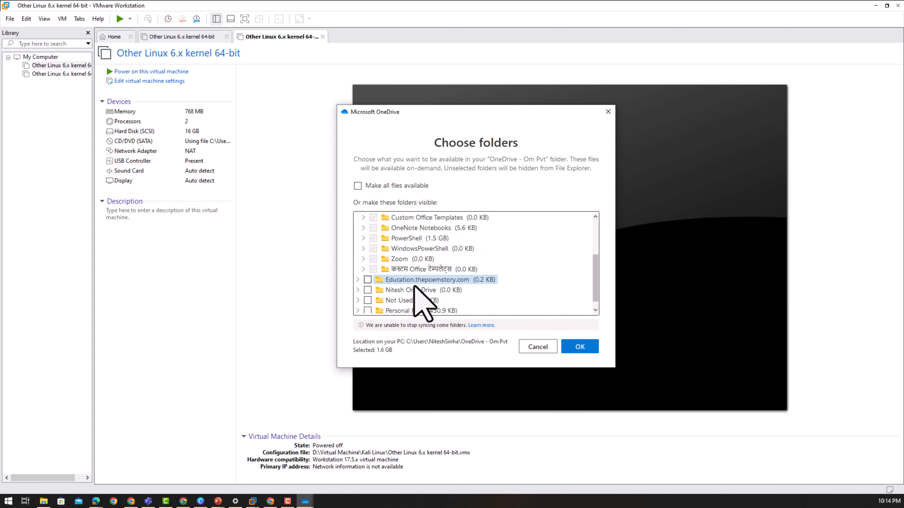
scroll(414, 295, "up", 3)
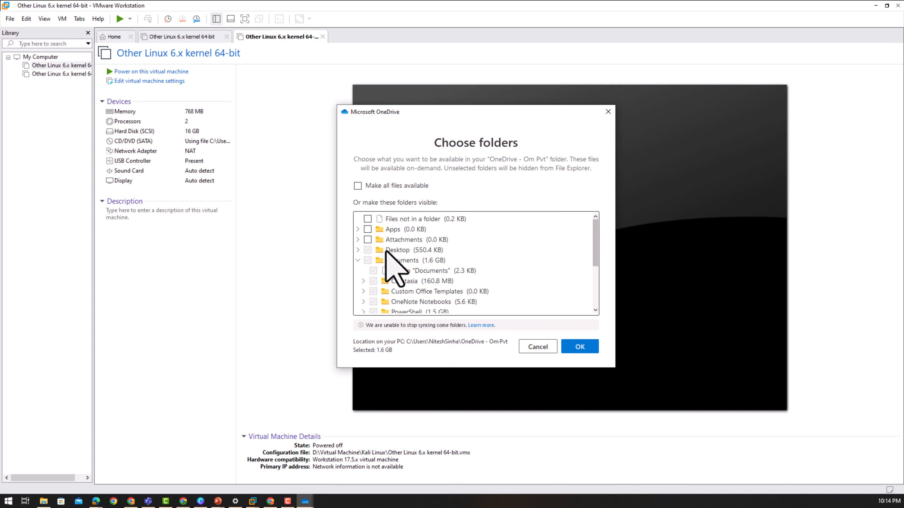
left_click(357, 185)
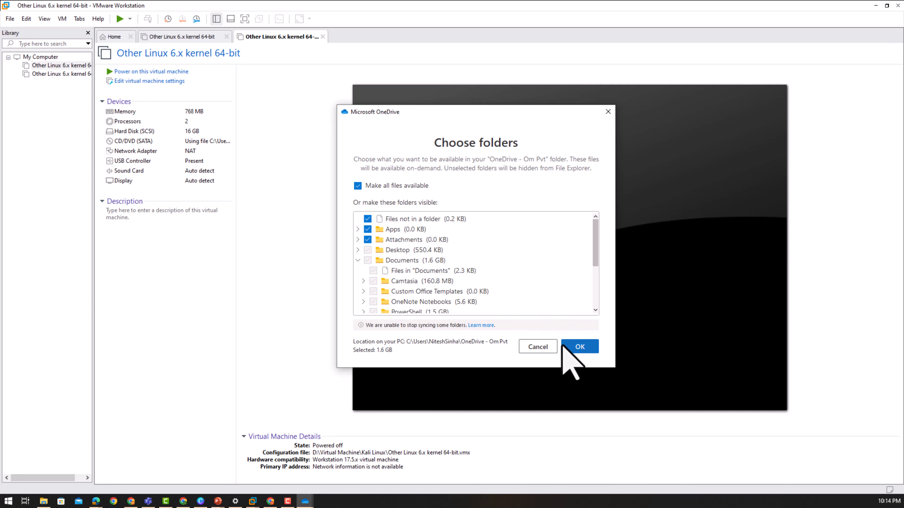
left_click(538, 347)
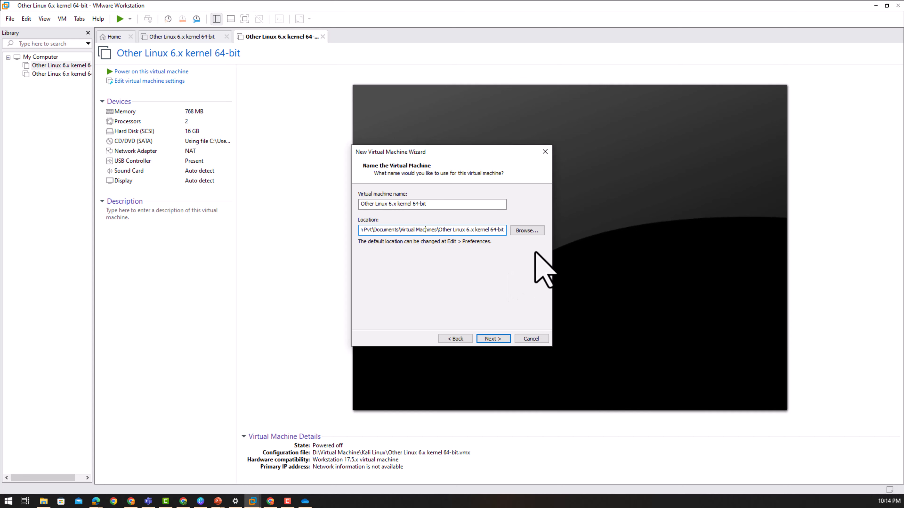
- Replace the default virtual machine name with 'Lab Kali Linux'
left_click(533, 232)
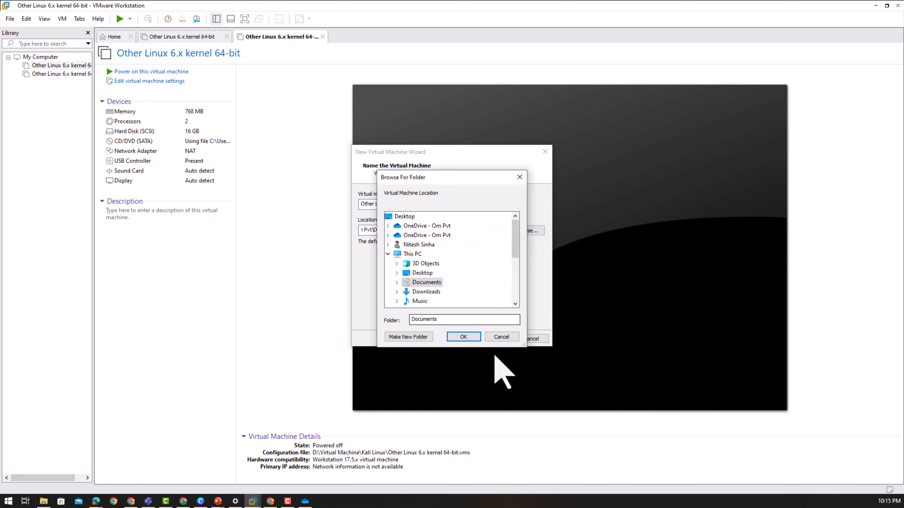
left_click(501, 337)
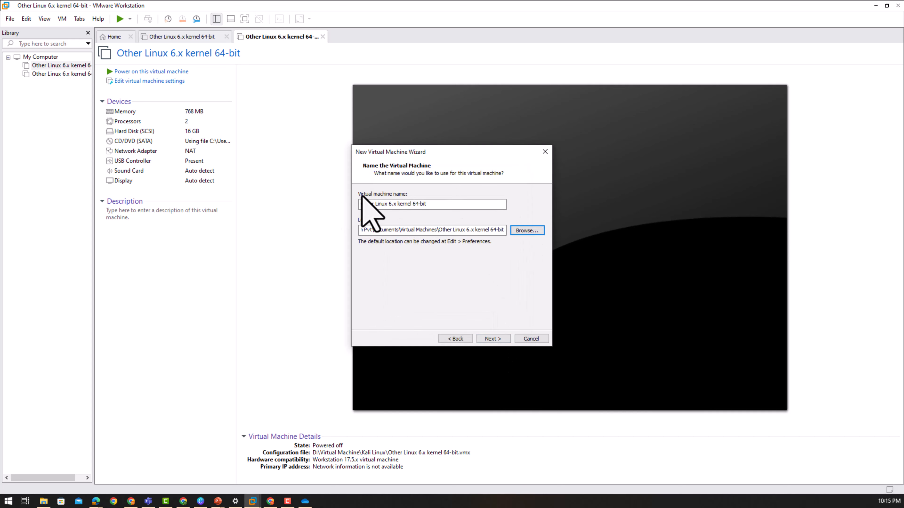
left_click(429, 204)
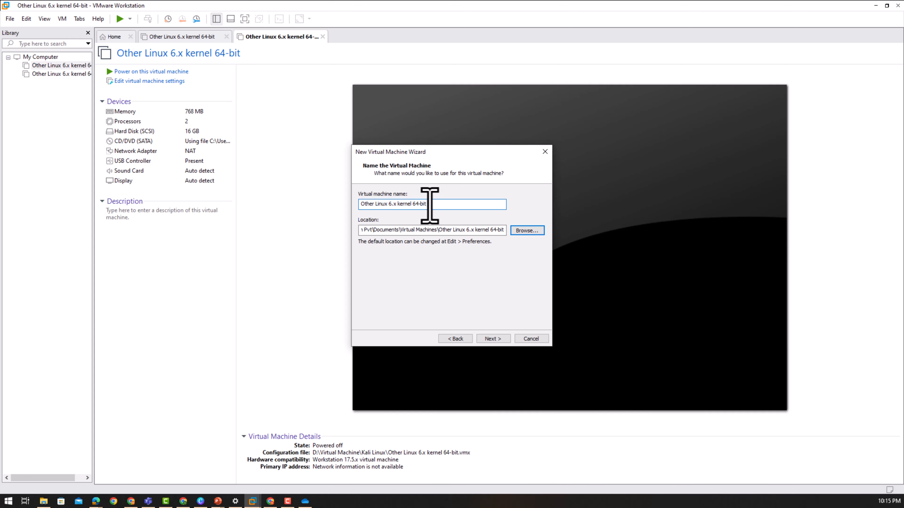
left_click_drag(429, 204, 309, 206)
key("BackSpace")
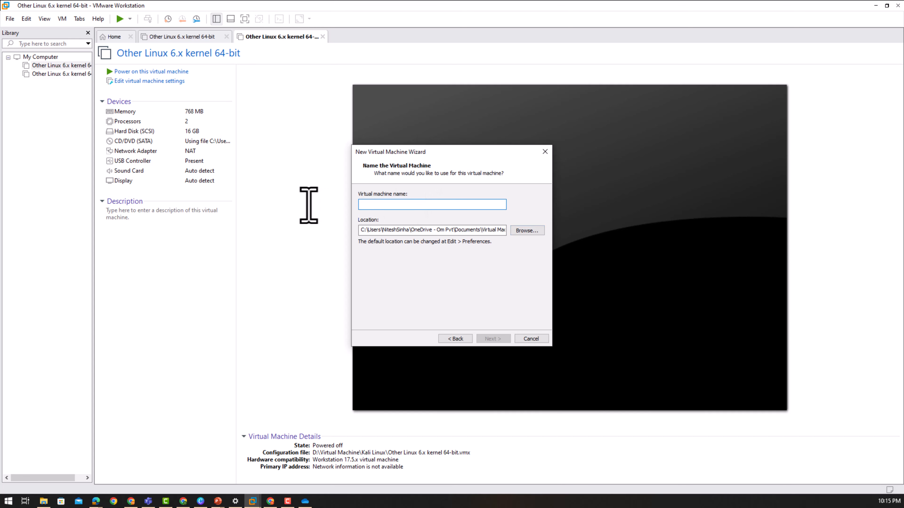
type("Lab Kali Linu")
key("Menu")
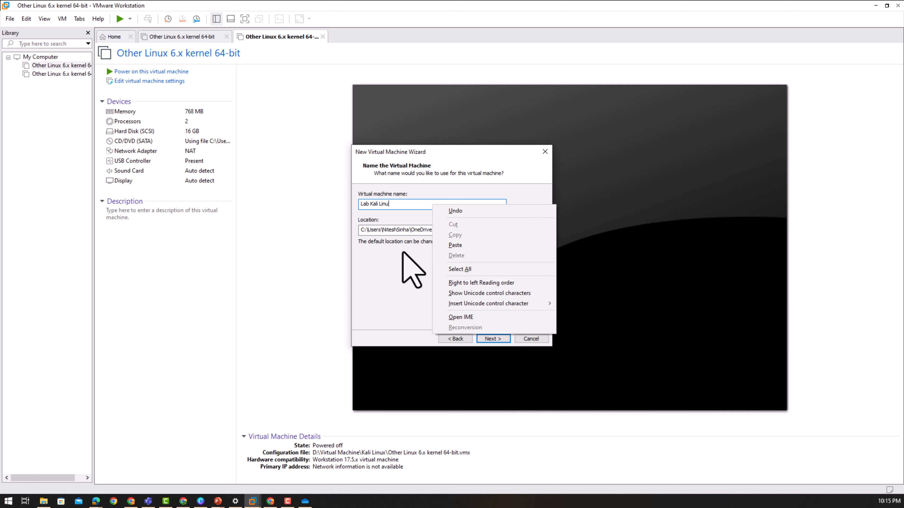
left_click(400, 204)
type("x")
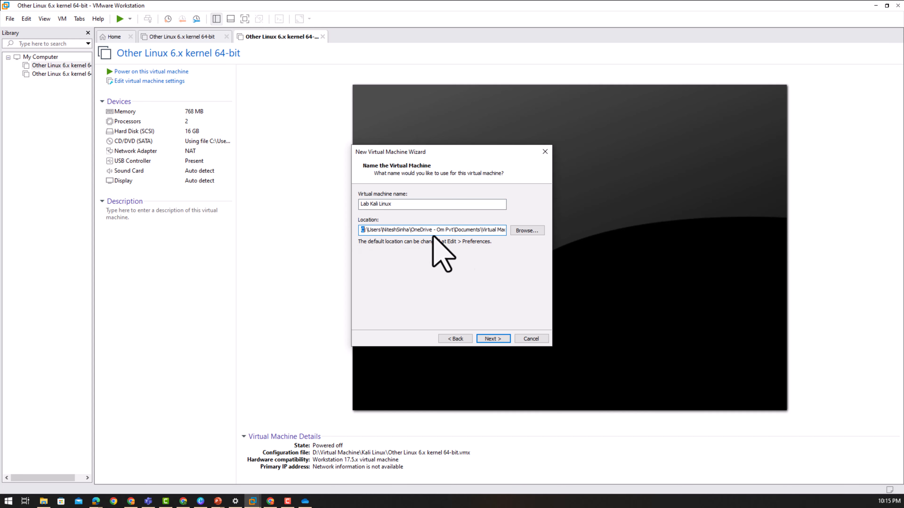
- Browse to the Virtual Machine folder on New Volume (D:) as the VM location
left_click(523, 232)
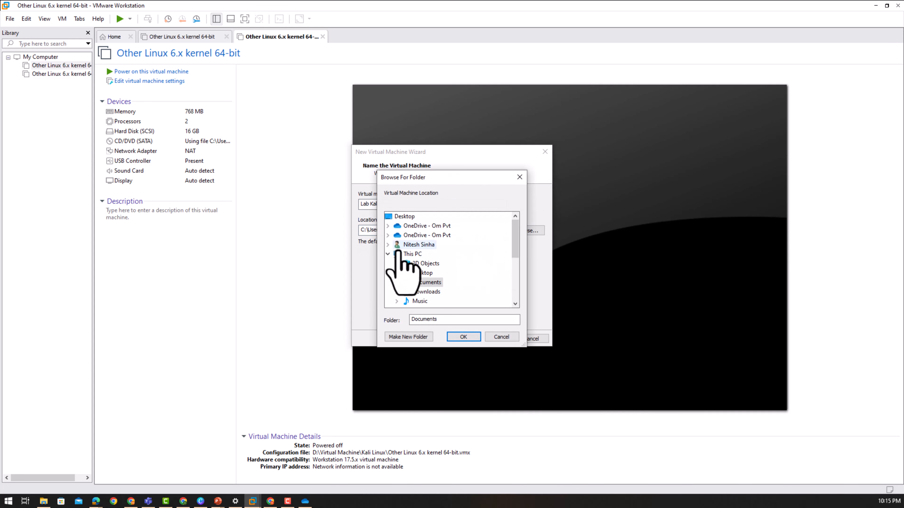
left_click(388, 254)
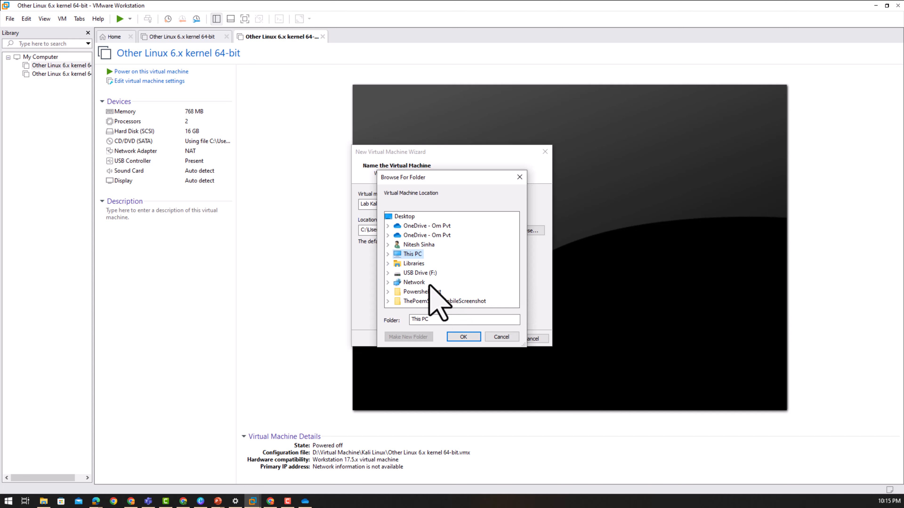
left_click(388, 254)
scroll(493, 292, "down", 2)
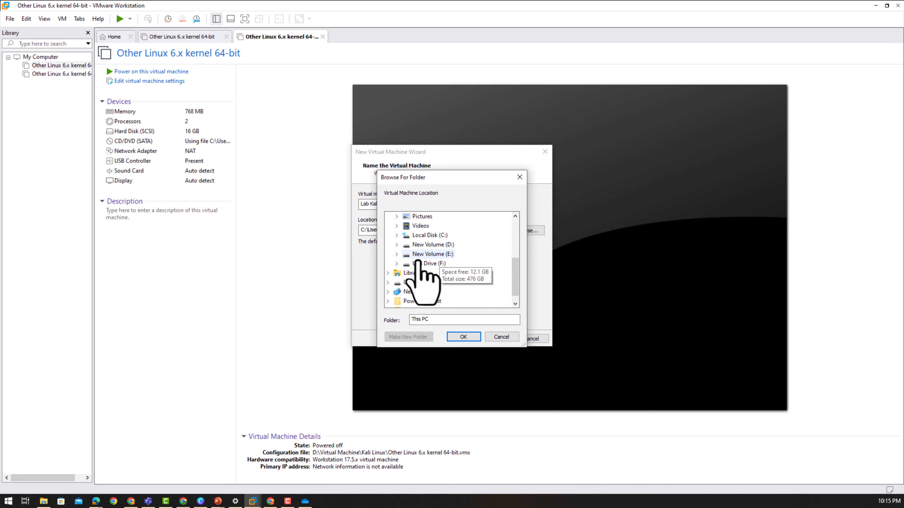
left_click(396, 245)
left_click(421, 245)
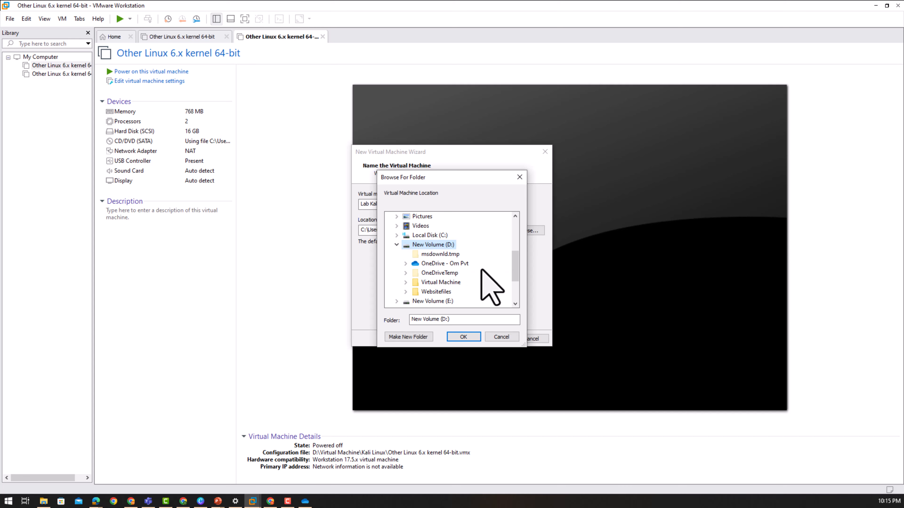
scroll(490, 285, "down", 1)
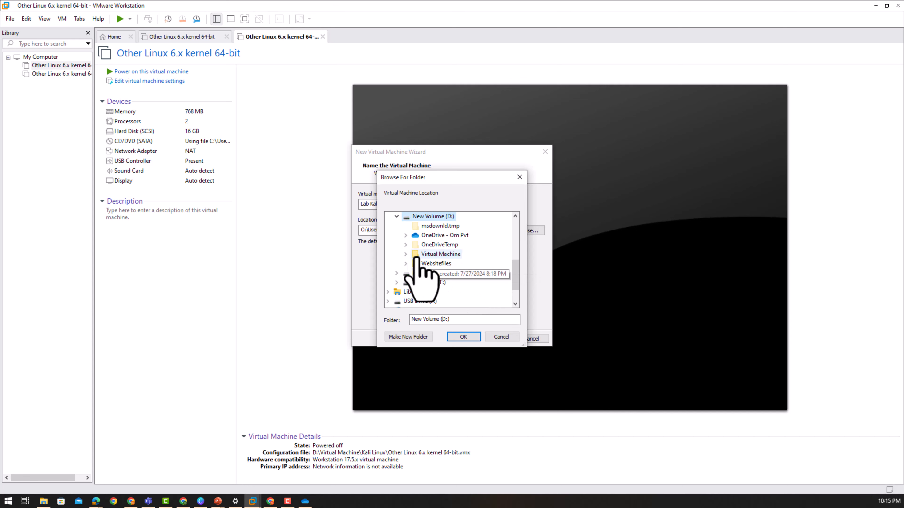
left_click(405, 254)
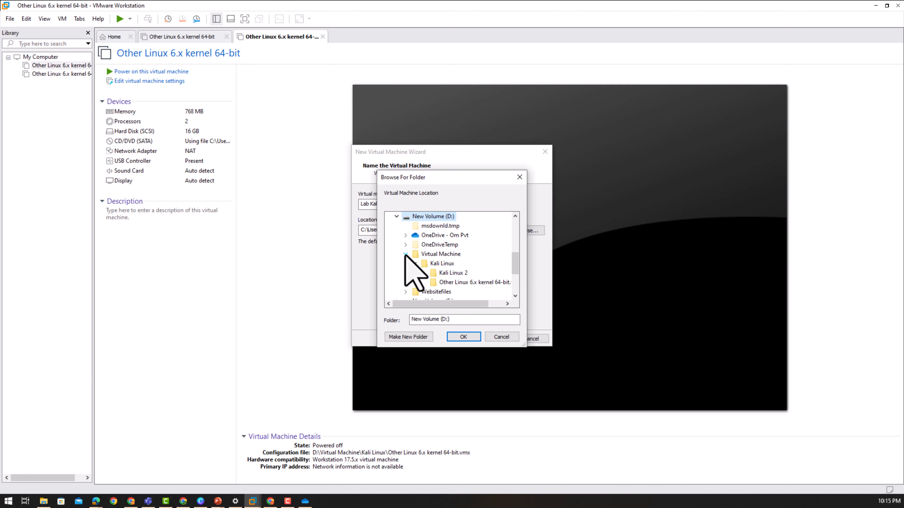
left_click(451, 255)
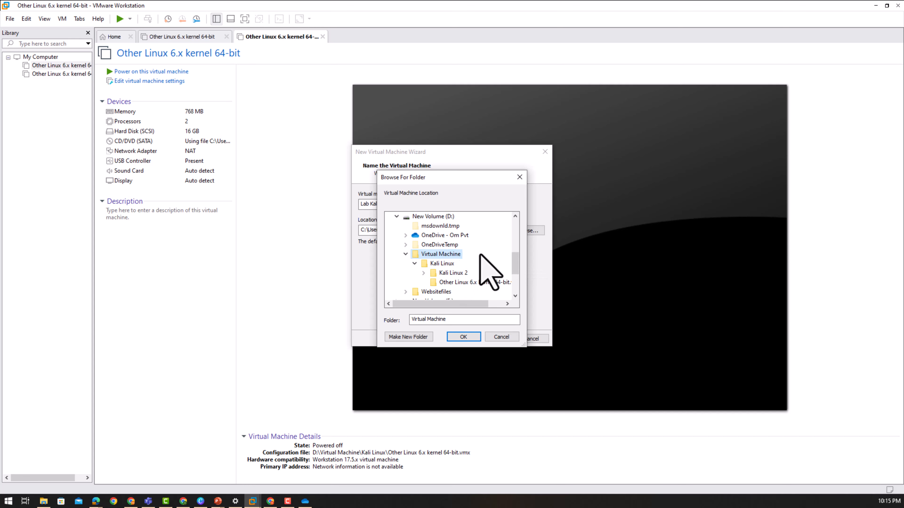
- Create a 'Kali Linux Lab' folder there and accept it as the location
left_click(411, 337)
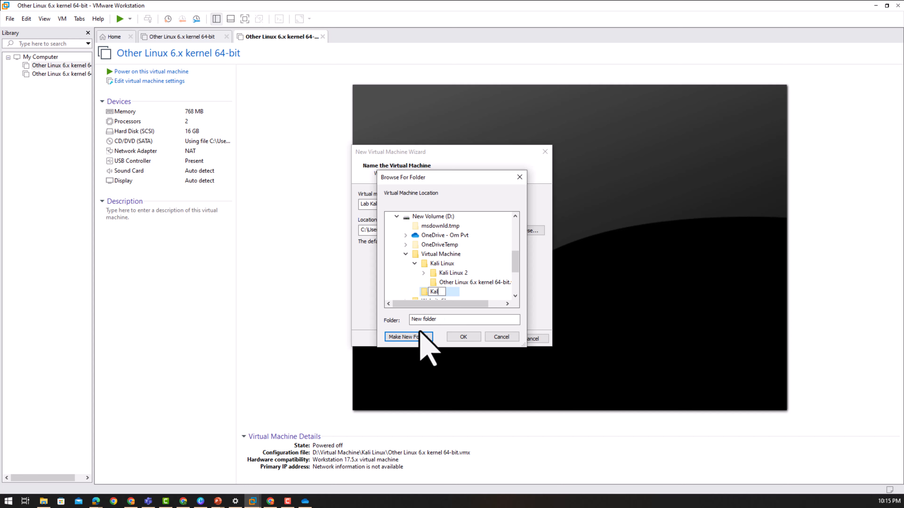
type("Kali Linu")
key("shift+F10")
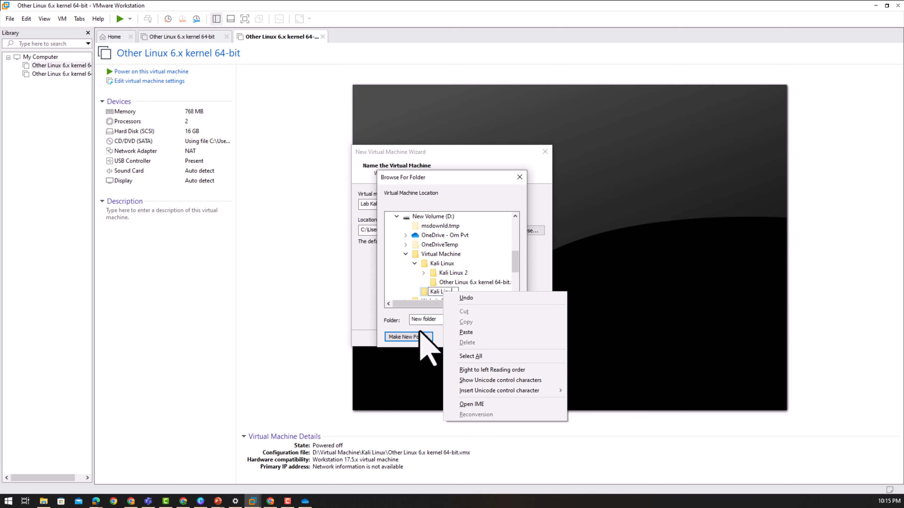
key("Escape")
key("ctrl+a")
type("b")
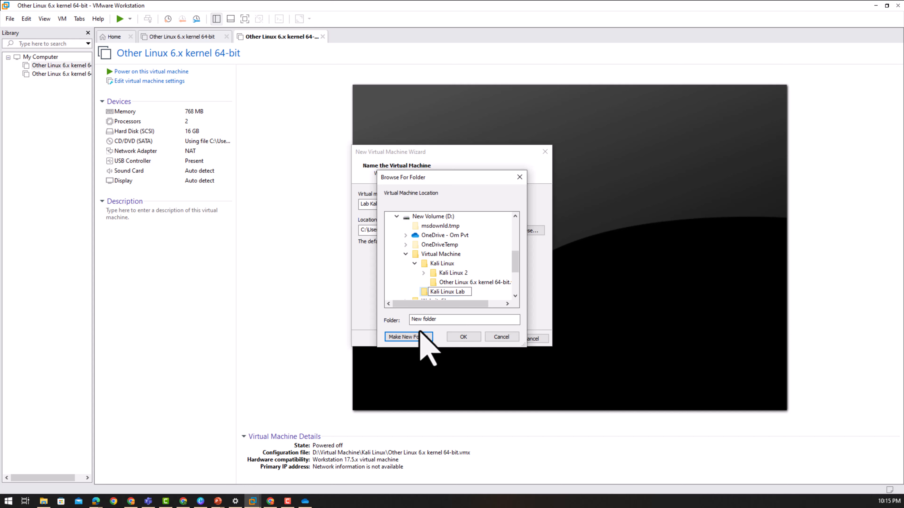
key("Escape")
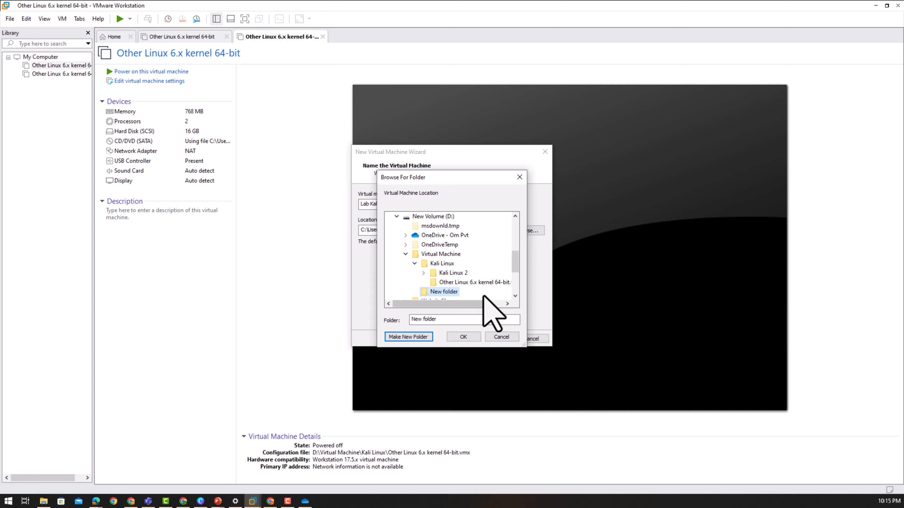
left_click(463, 337)
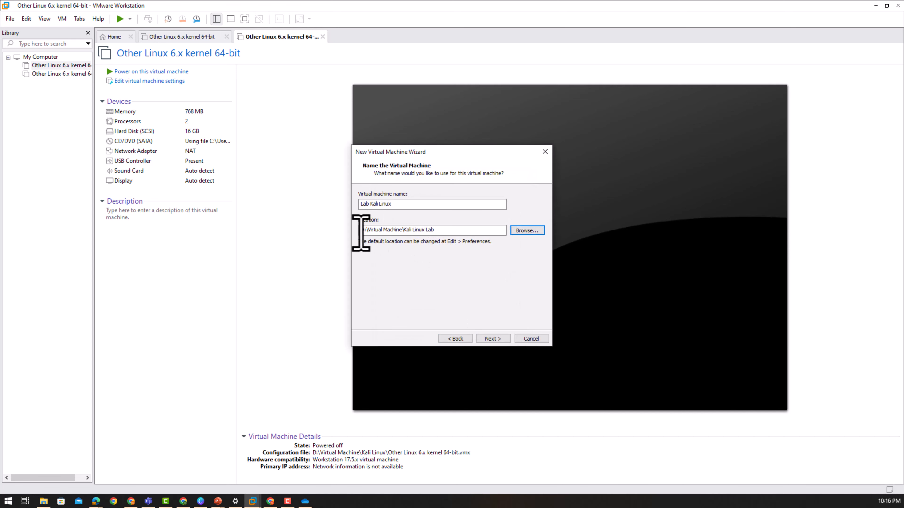
left_click_drag(361, 231, 432, 231)
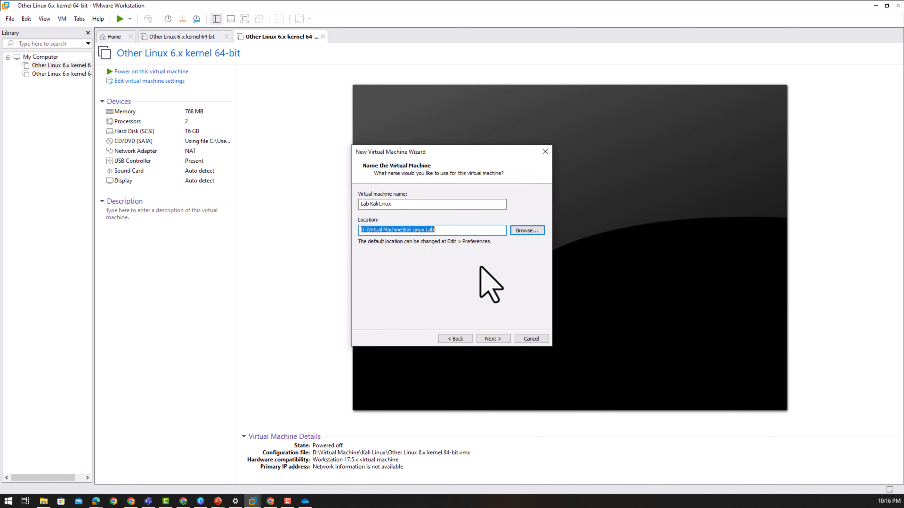
- Pass the naming page and leave processors at 2 with 1 core each
left_click(492, 338)
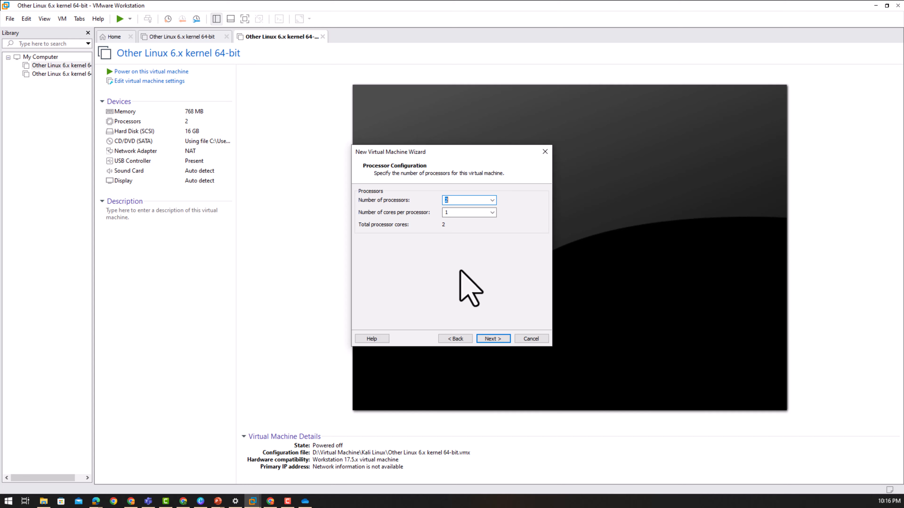
left_click(493, 338)
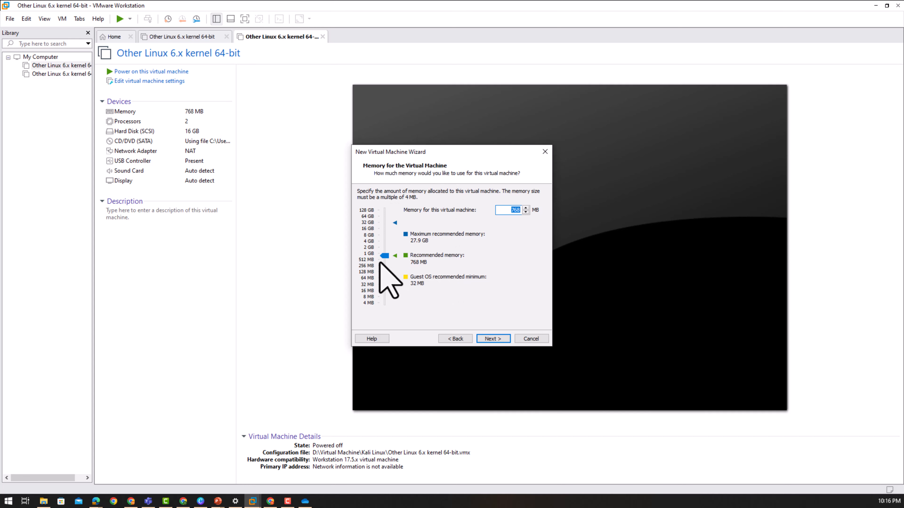
- Set the memory slider to 2048 MB and proceed to the network step
left_click_drag(383, 256, 382, 246)
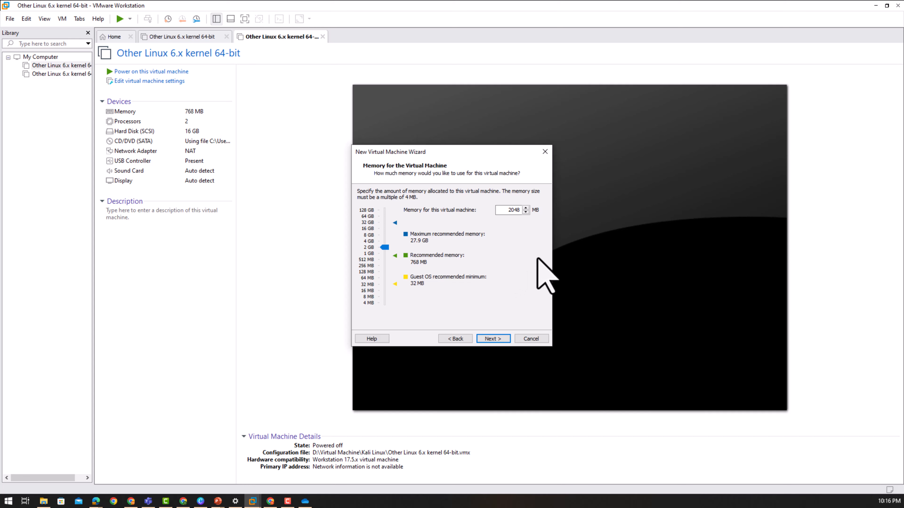
left_click(394, 224)
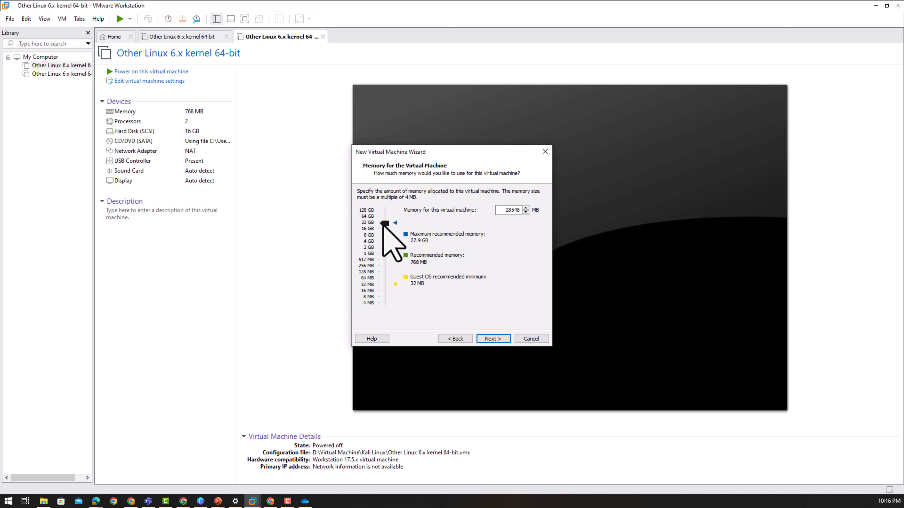
left_click_drag(384, 223, 386, 248)
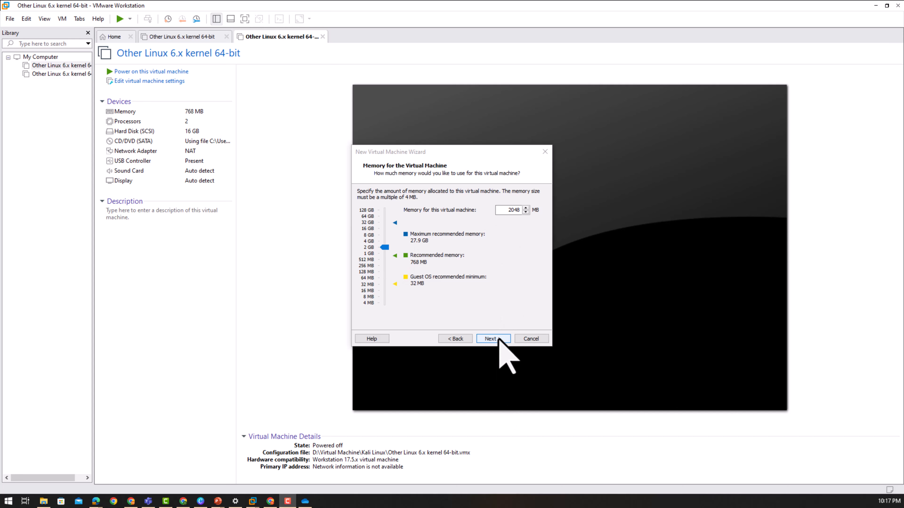
left_click(493, 338)
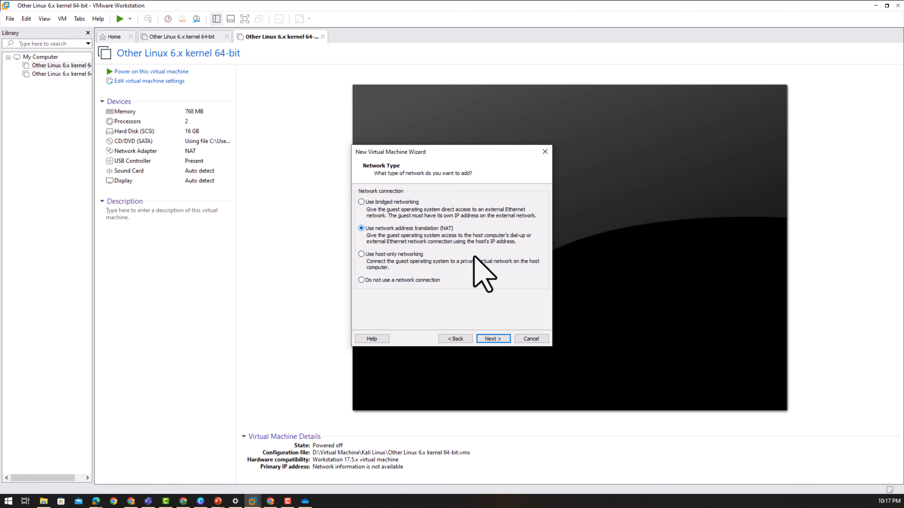
- Keep NAT networking, the LSI Logic controller, default SCSI disk type and a new virtual disk
left_click(500, 339)
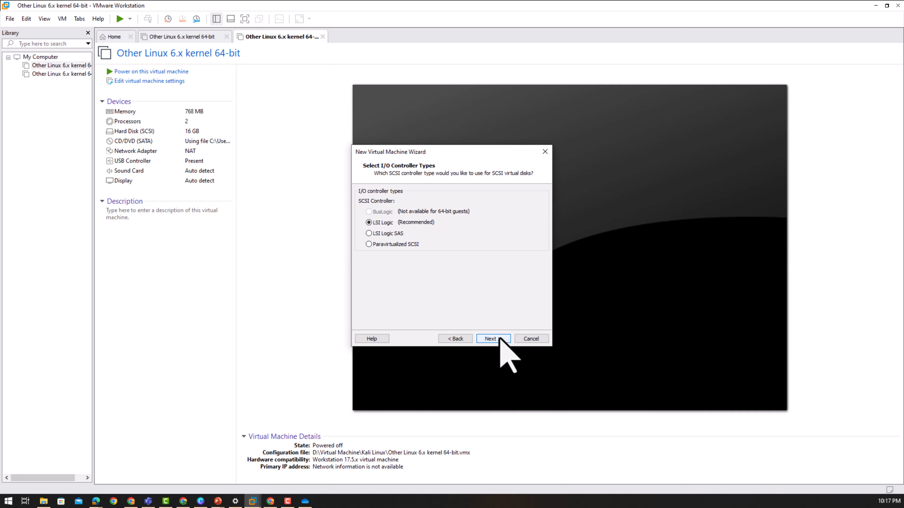
left_click(500, 339)
left_click(496, 339)
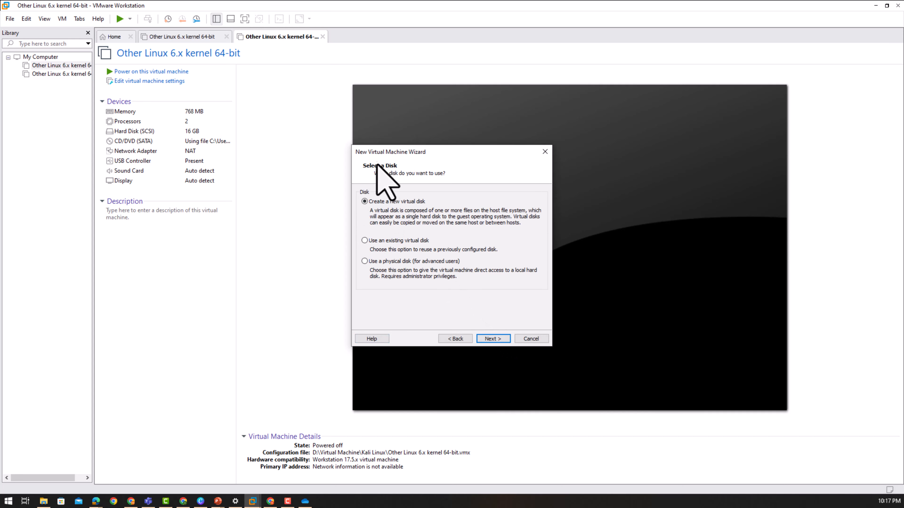
left_click(499, 340)
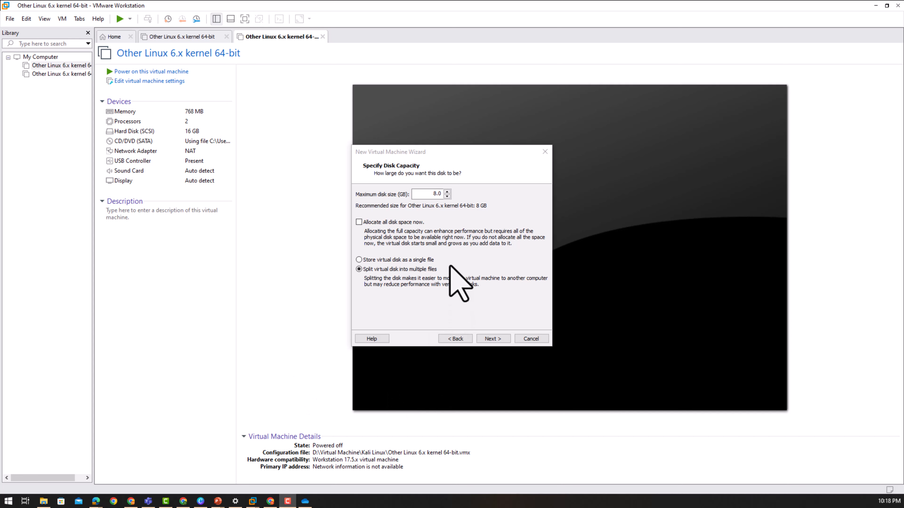
- Set the maximum disk size to 20 GB, split into multiple files, and continue
left_click(433, 193)
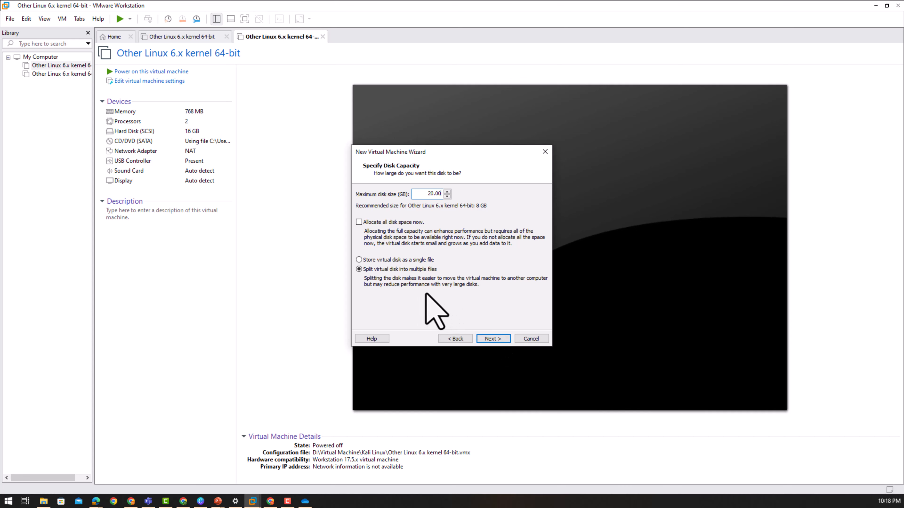
left_click(502, 340)
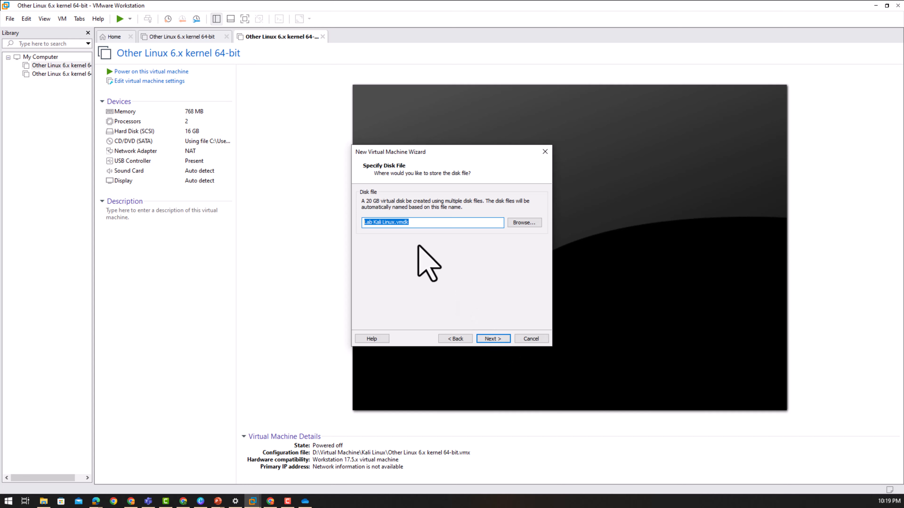
- Keep 'Lab Kali Linux.vmdk' as the disk file and create the VM (2 GB, 2 processors, 20 GB, NAT)
left_click(416, 226)
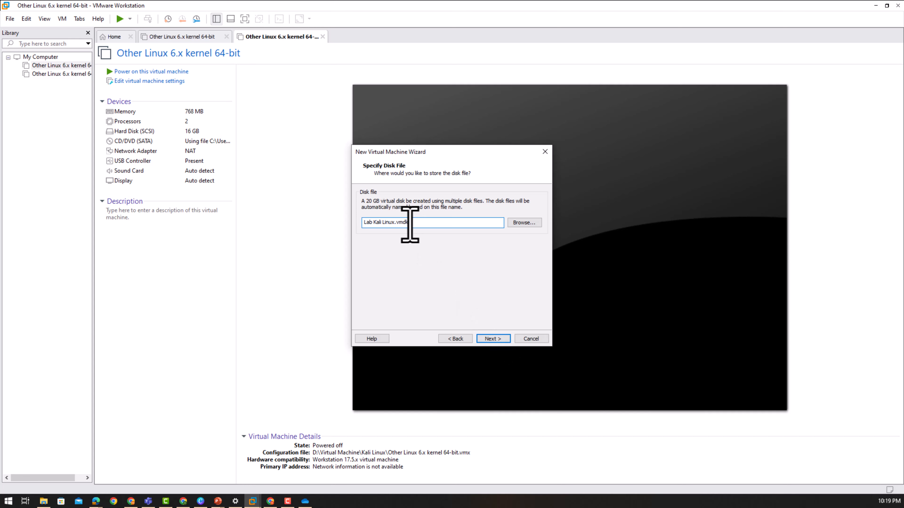
left_click_drag(409, 228, 393, 224)
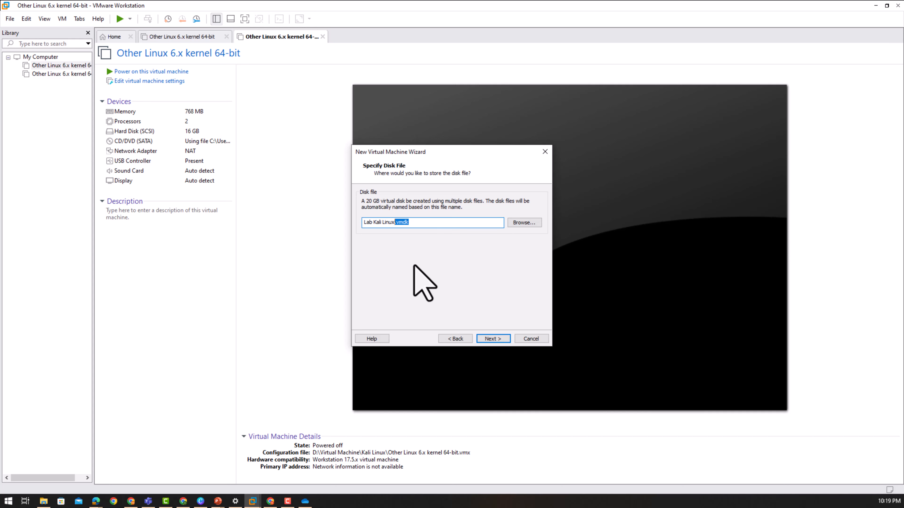
left_click(496, 339)
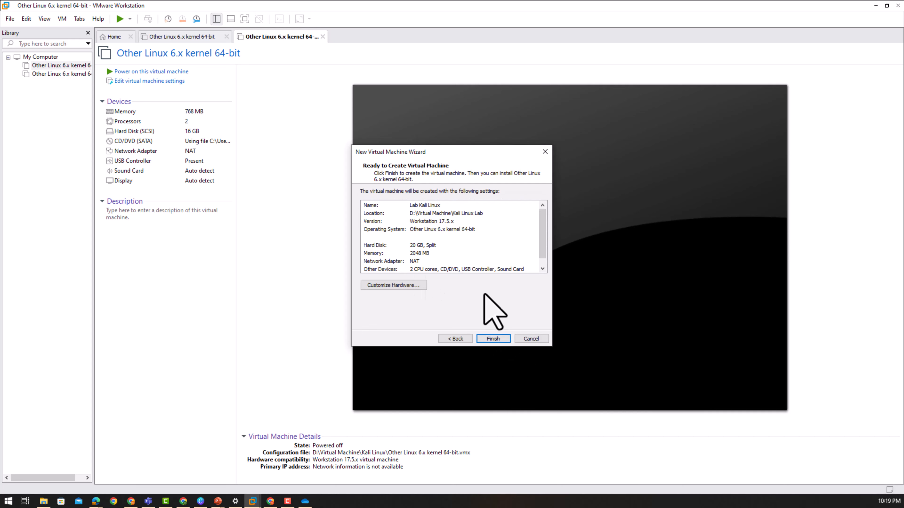
left_click(455, 338)
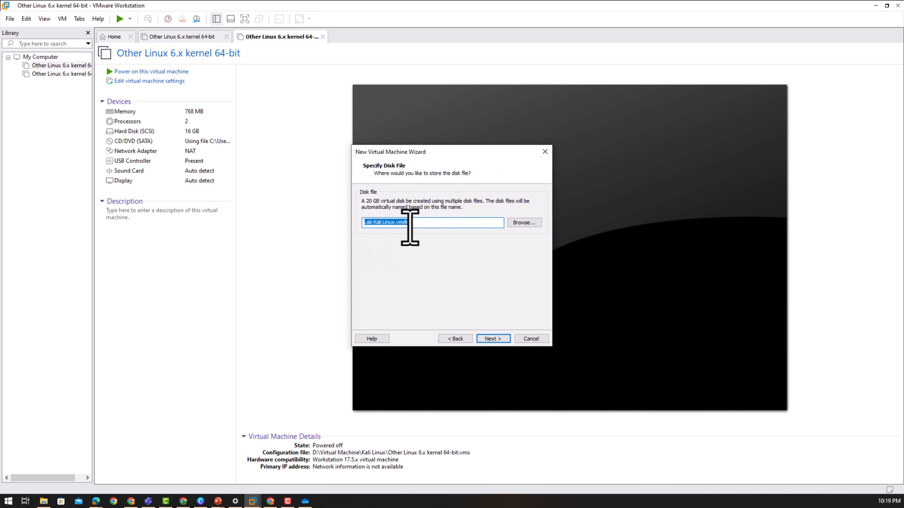
left_click_drag(422, 224, 393, 225)
left_click(446, 224)
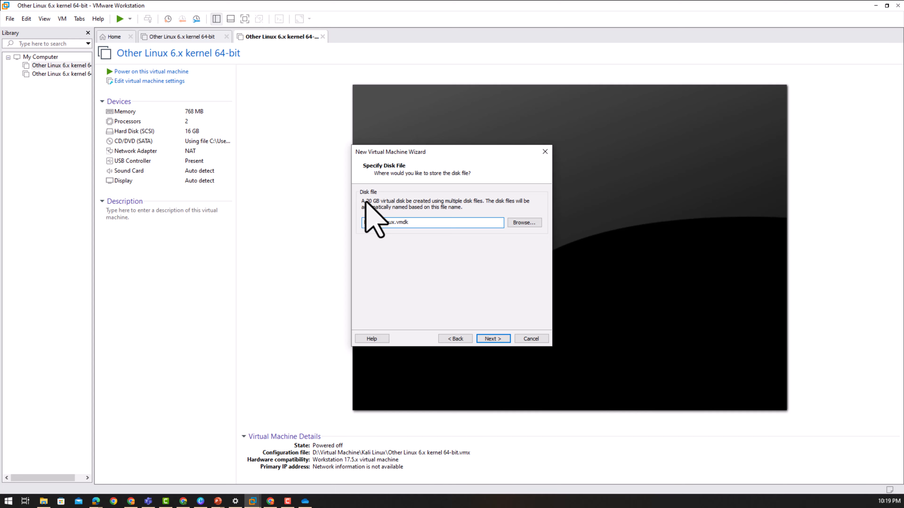
left_click(493, 339)
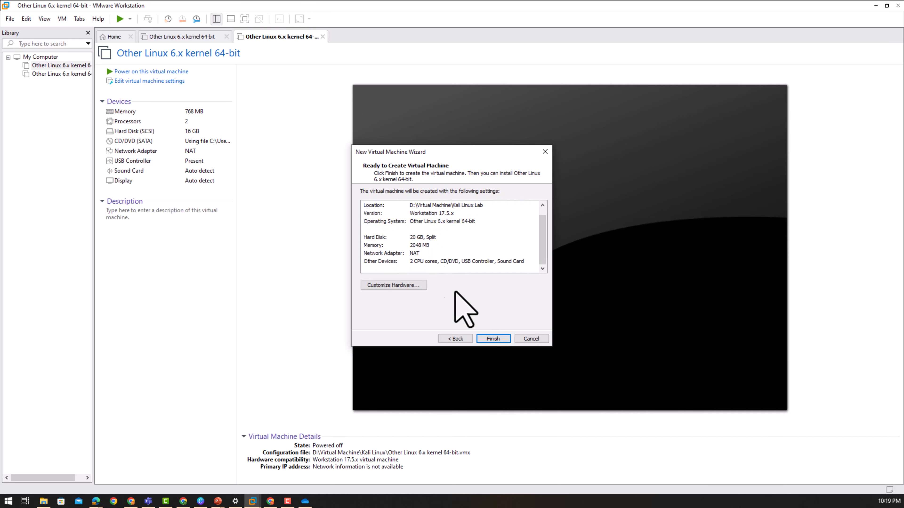
left_click(492, 340)
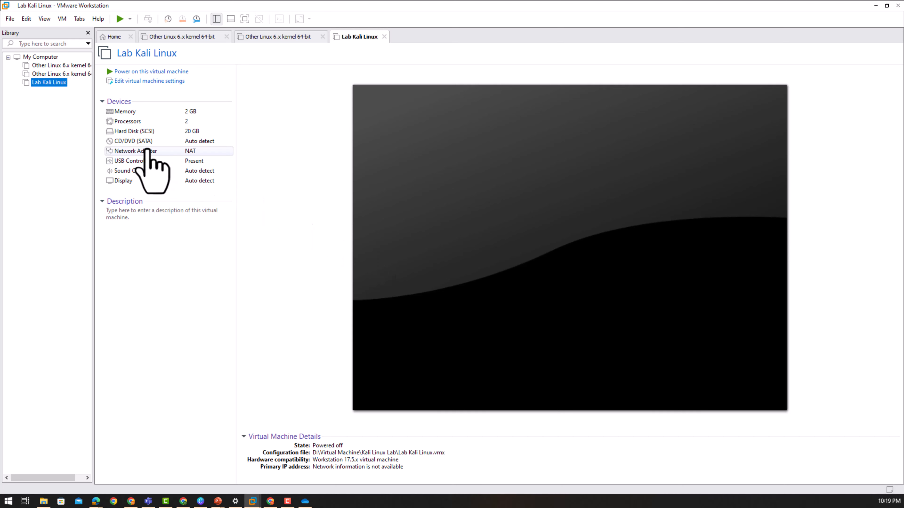
- Set the VM's CD/DVD (SATA) drive to use an ISO image and connect at power on
left_click(133, 145)
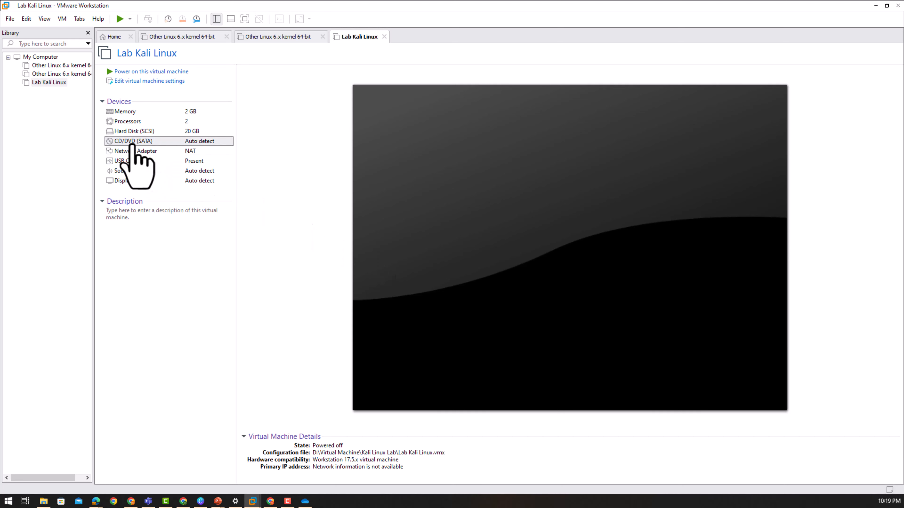
double_click(133, 144)
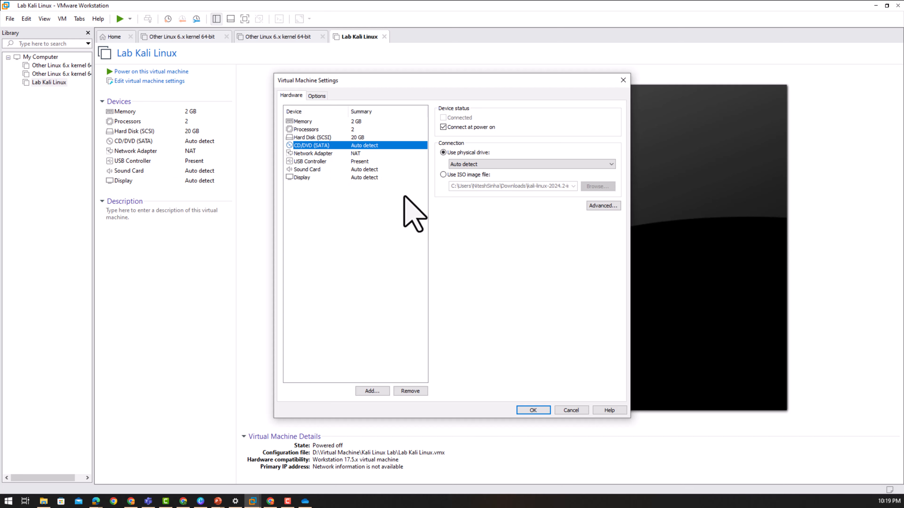
left_click(443, 174)
left_click(443, 127)
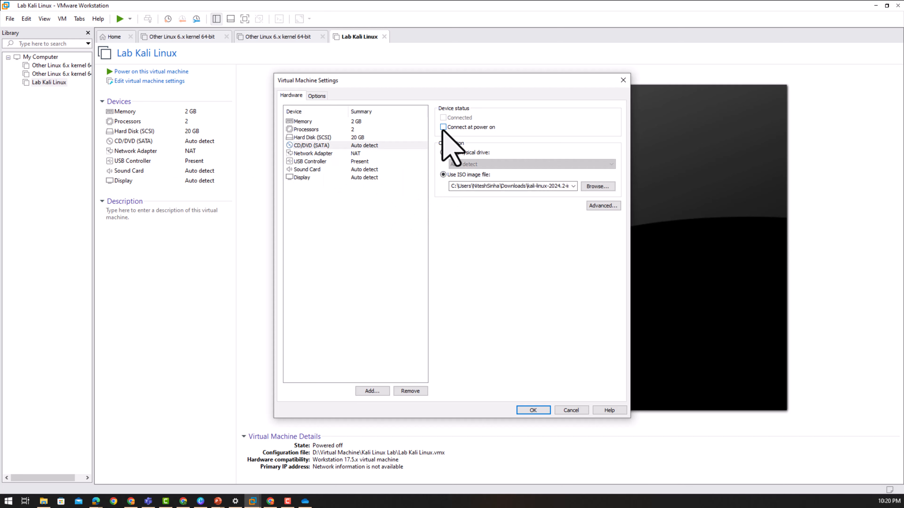
left_click(443, 127)
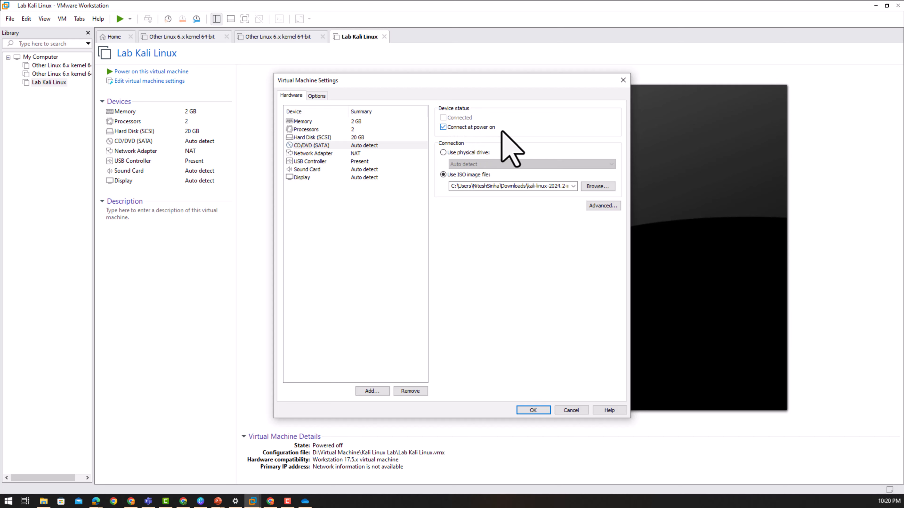
- Choose kali-linux-2024.2-installer-amd64 (1).iso from Downloads as the image and save the settings
left_click(590, 187)
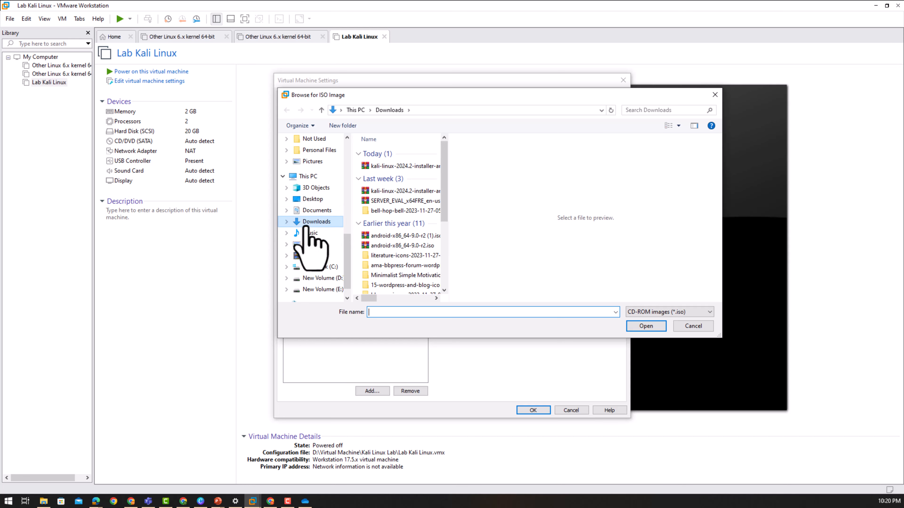
left_click(415, 167)
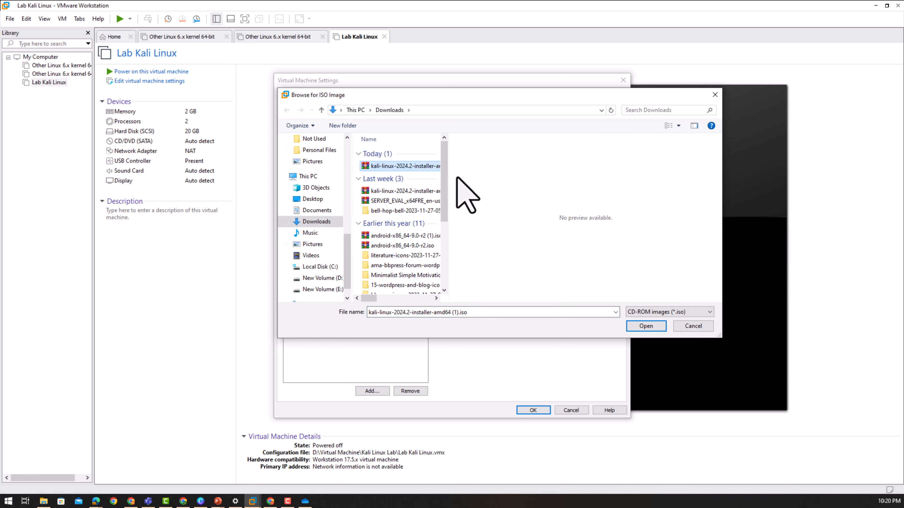
left_click_drag(447, 178, 636, 186)
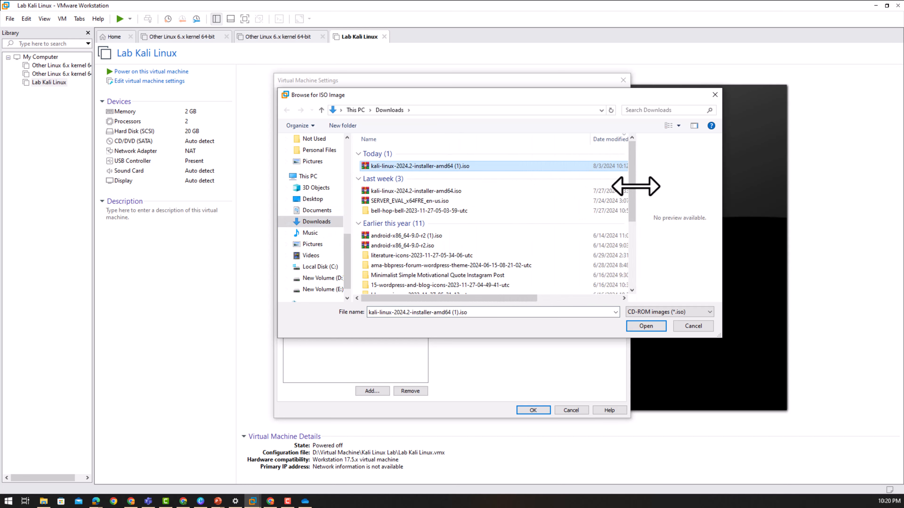
left_click(648, 330)
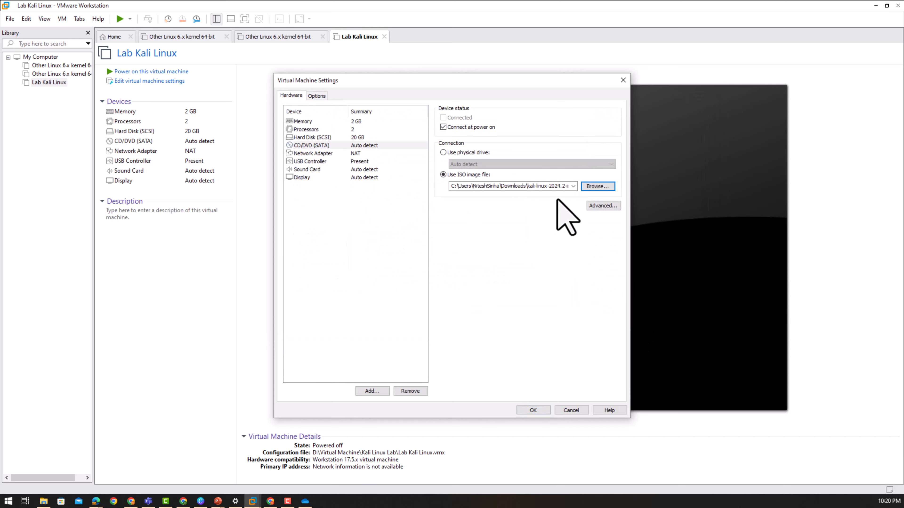
left_click(533, 410)
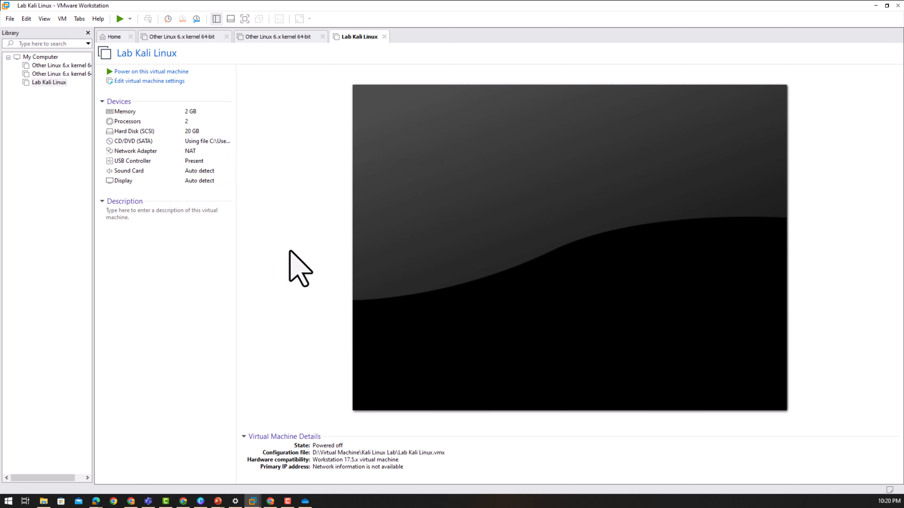
- Power on Lab Kali Linux and start the text-mode Install entry from the boot menu
left_click(167, 72)
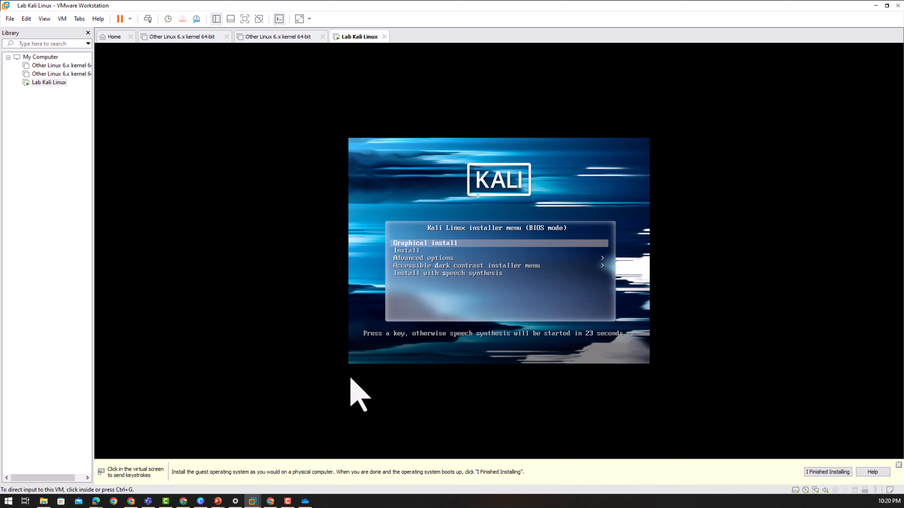
left_click(590, 164)
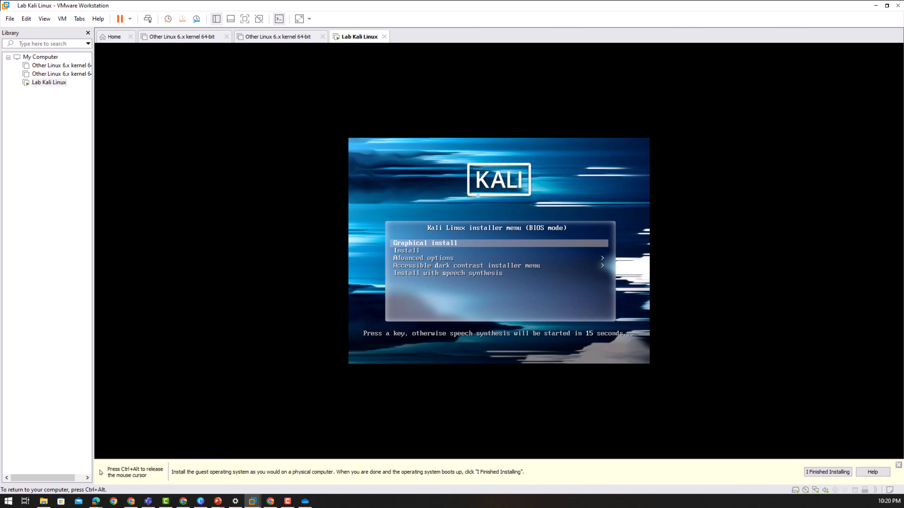
key("Down")
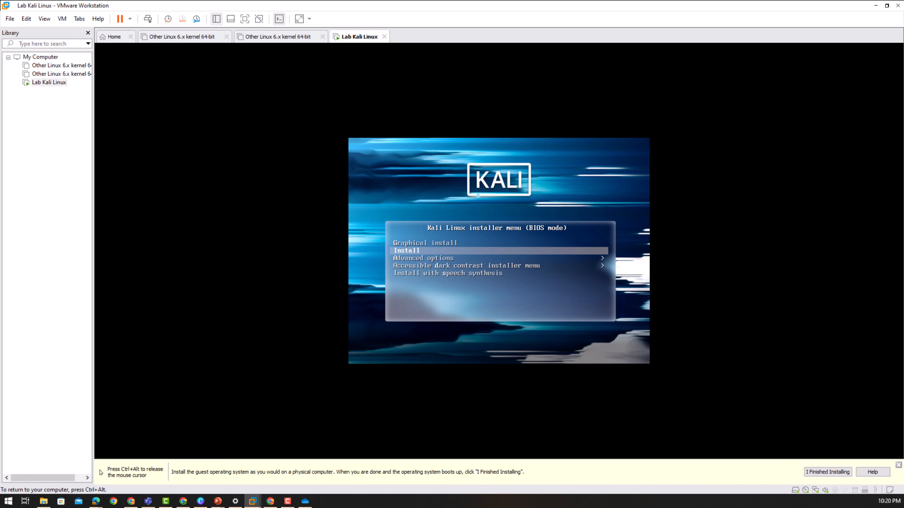
key("Return")
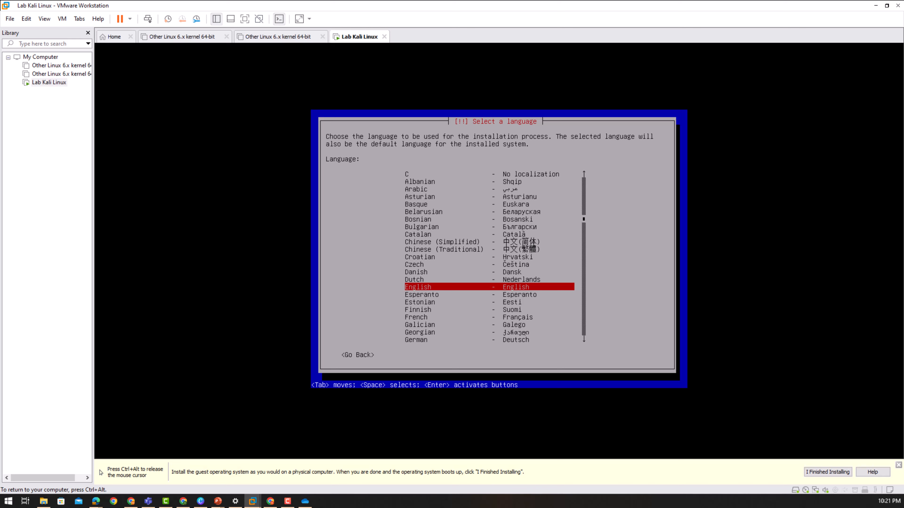
- Accept English language, United States location and American English keymap in the installer
key("ctrl+alt")
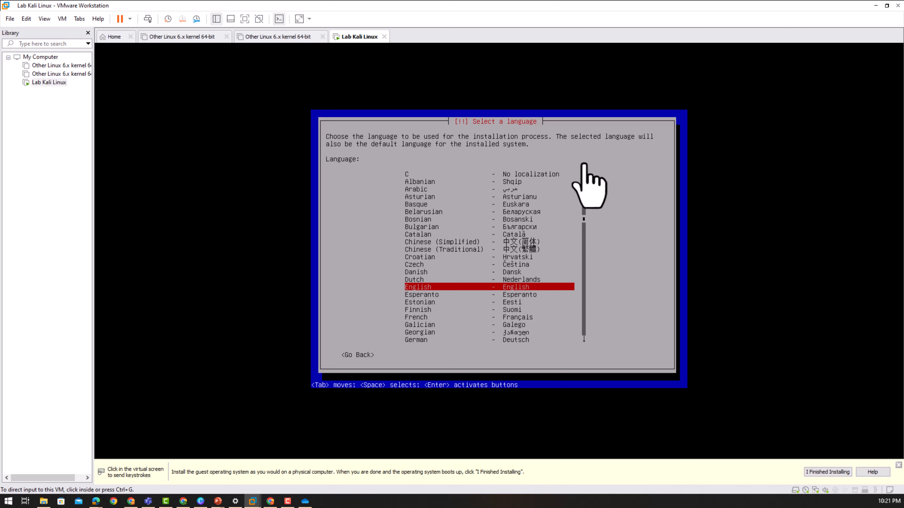
left_click(637, 192)
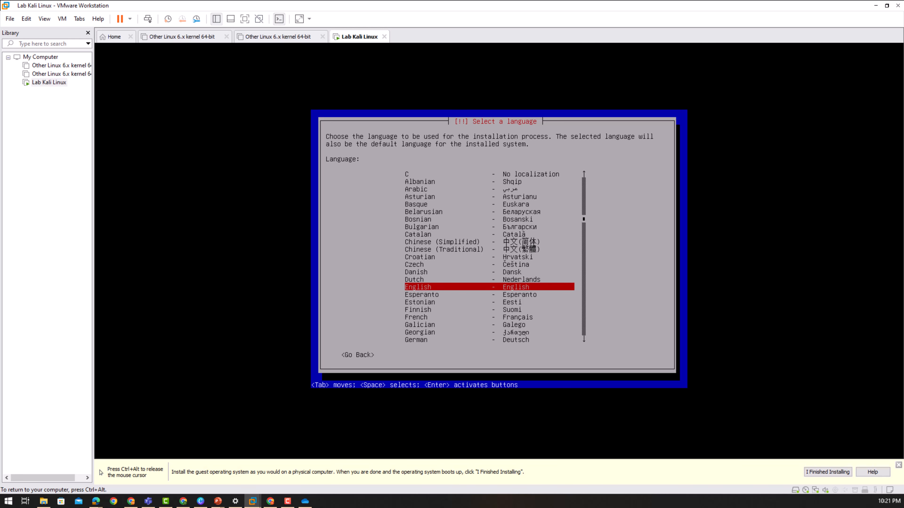
key("Return")
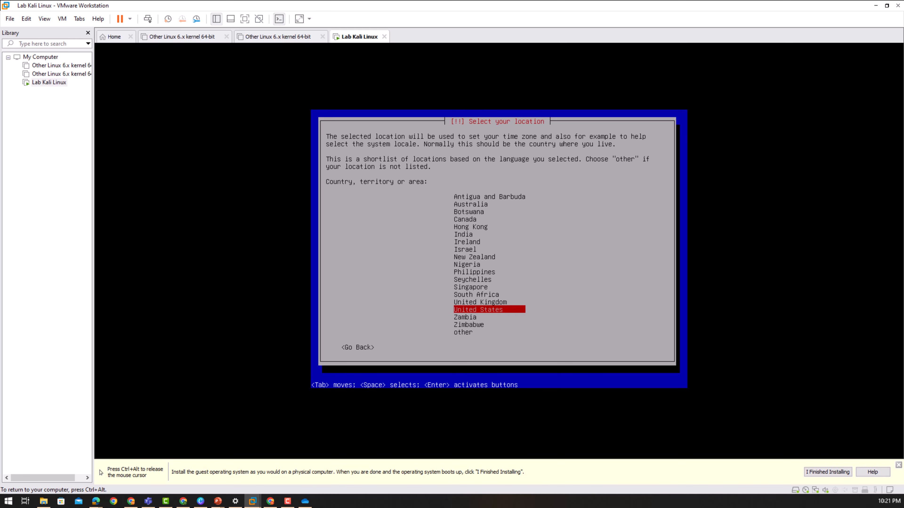
key("Return")
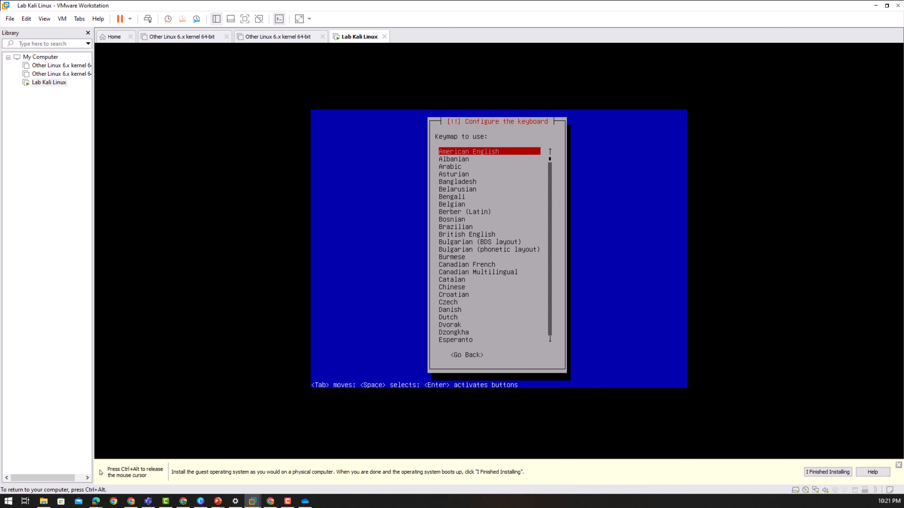
key("Return")
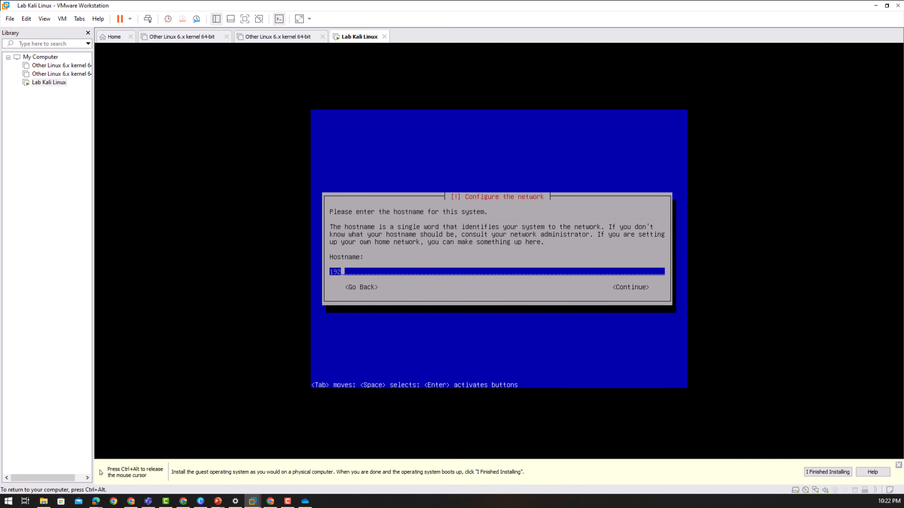
- Replace the default hostname with Kali-Lab and confirm it
key("BackSpace")
key("BackSpace")
key("BackSpace")
type("Kali-Lab")
key("Tab")
key("Tab")
key("Tab")
- Replace localdomain with bygus.com as the domain name and confirm it
key("Tab")
key("Return")
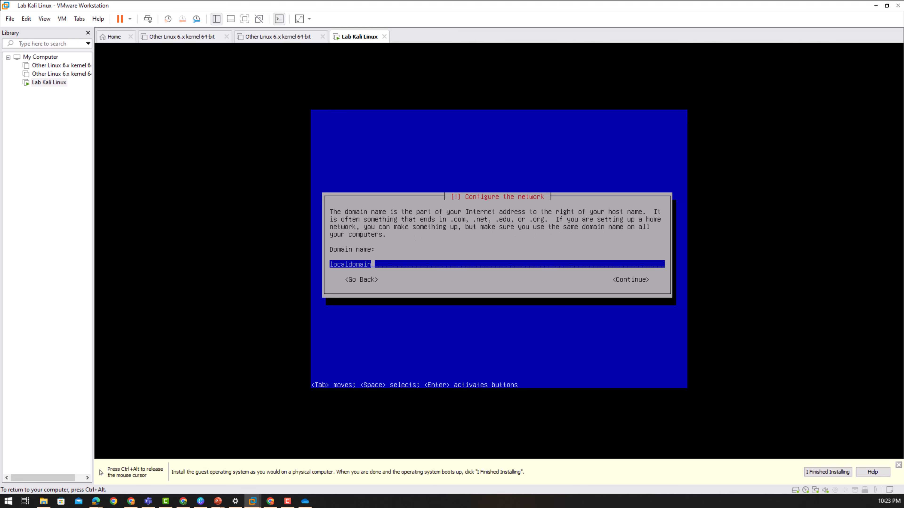
key("BackSpace")
key("BackSpace")
key("BackSpace")
key("BackSpace")
key("BackSpace")
key("BackSpace")
key("BackSpace")
key("BackSpace")
key("BackSpace")
key("BackSpace")
key("BackSpace")
type("bygus.com")
key("Tab")
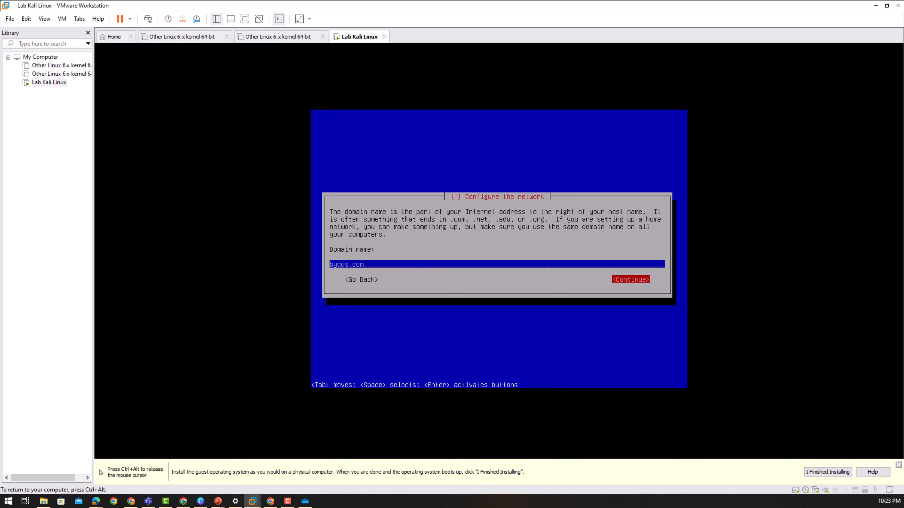
key("Return")
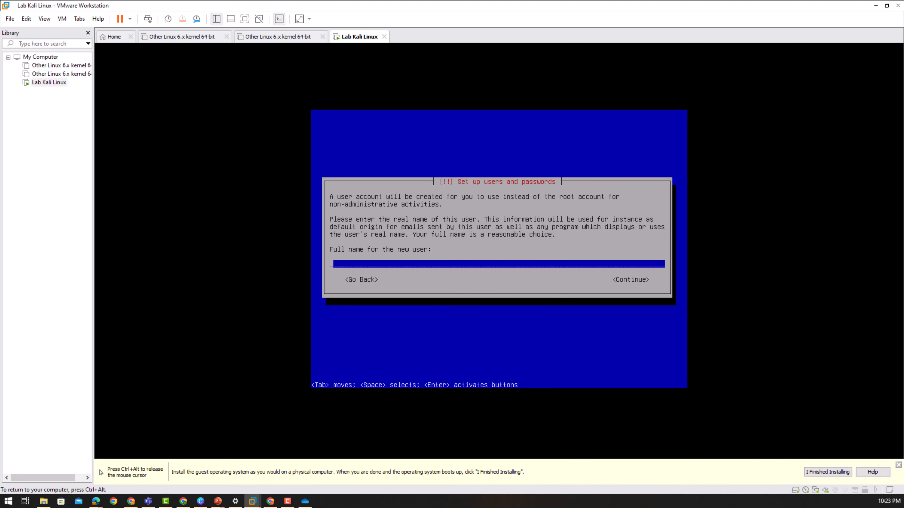
- Enter the new user's full name and replace the prefilled username with the chosen one
type("Nitesh Sinha")
key("Tab")
key("Return")
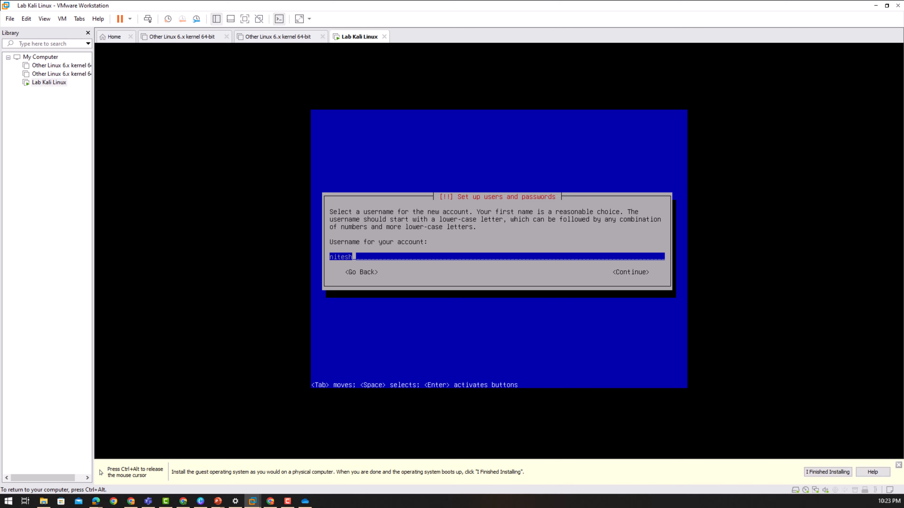
key("BackSpace")
key("BackSpace")
key("BackSpace")
key("BackSpace")
key("BackSpace")
key("BackSpace")
type("nitesh")
key("Tab")
key("Return")
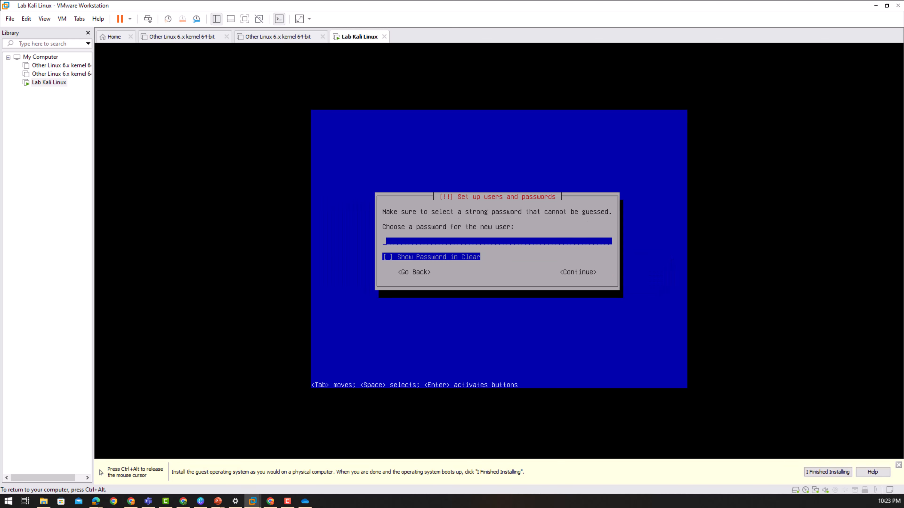
- Type the account password with show-password enabled, then re-enter it for verification
key("Tab")
key("Tab")
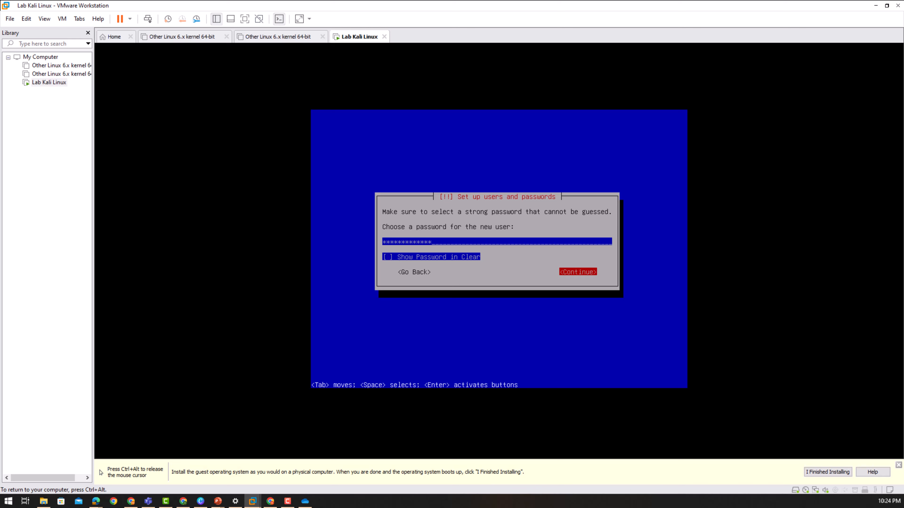
key("Return")
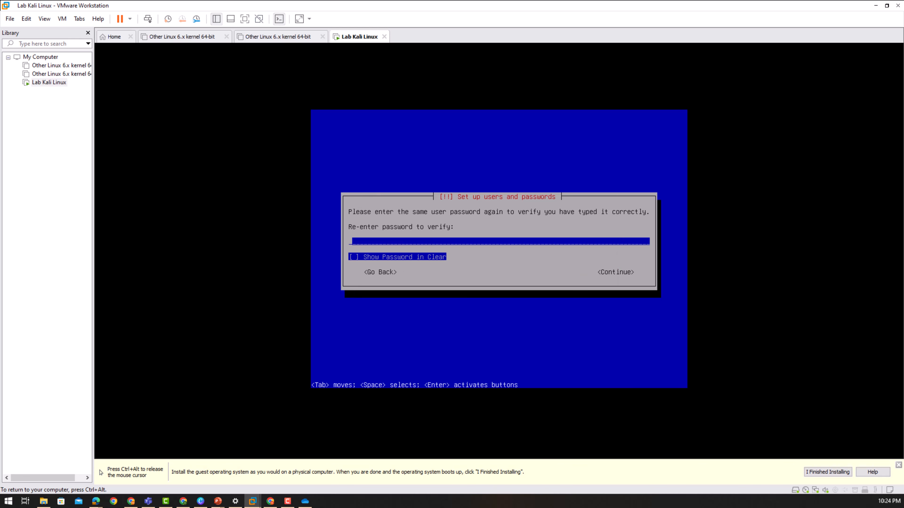
key("Tab")
key("Tab")
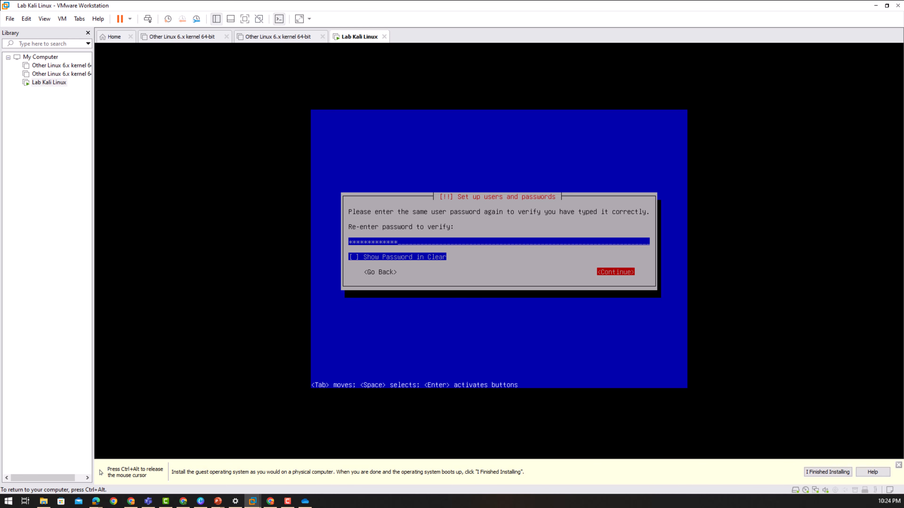
key("Return")
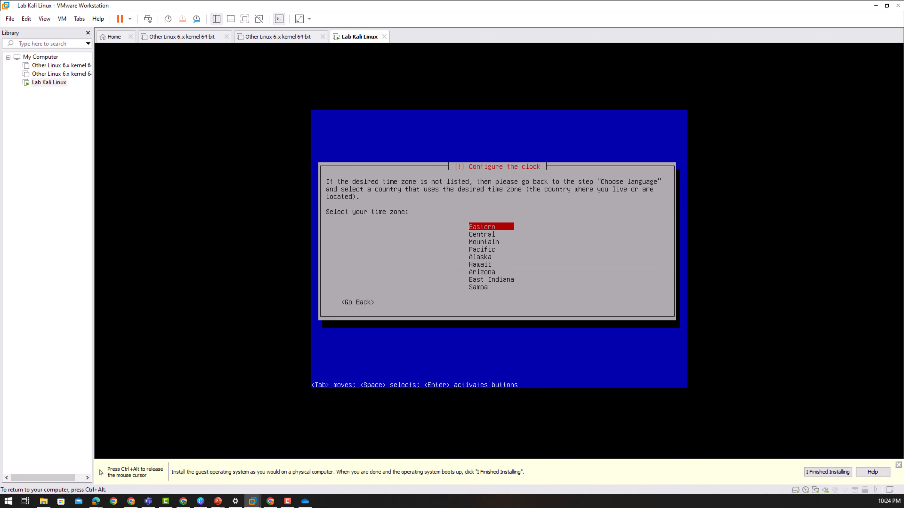
- Select Eastern in the time zone list and confirm it
key("Down")
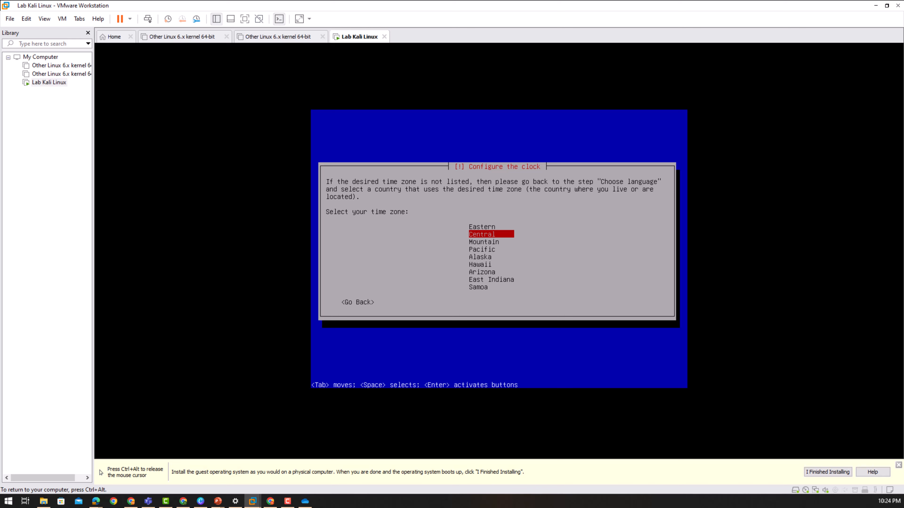
key("Down")
key("Down")
key("Down")
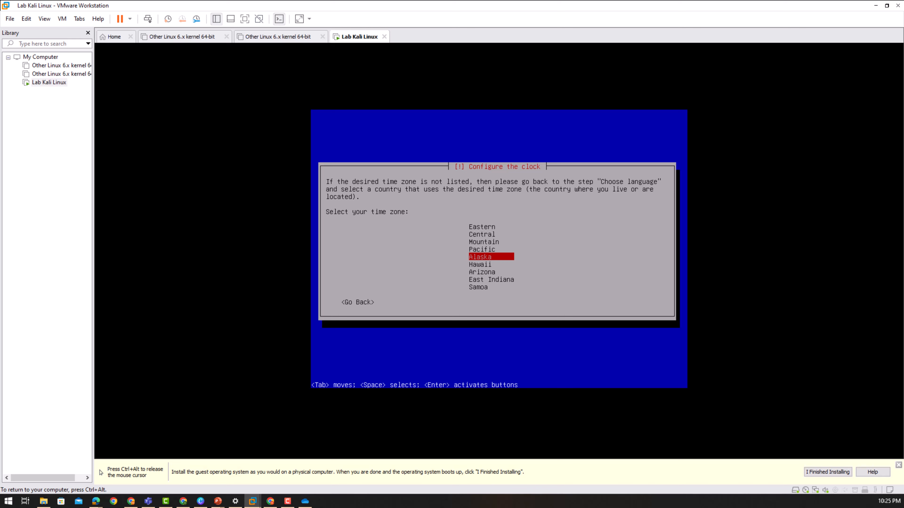
key("Down")
key("Down")
key("Up")
key("Up")
key("Up")
key("Up")
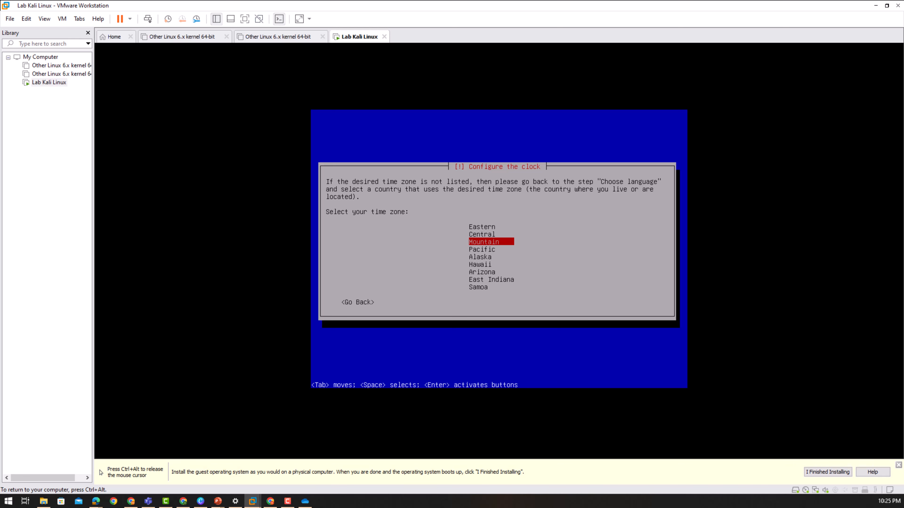
key("Up")
key("Up")
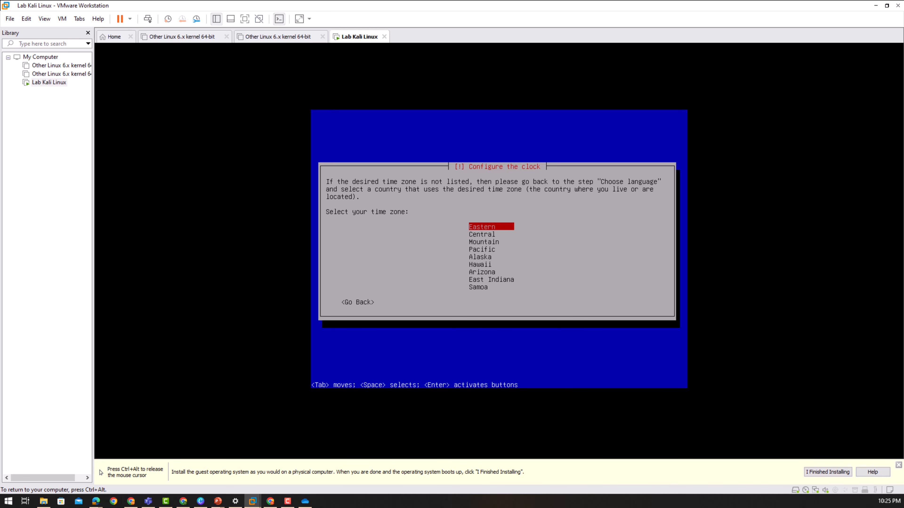
key("Return")
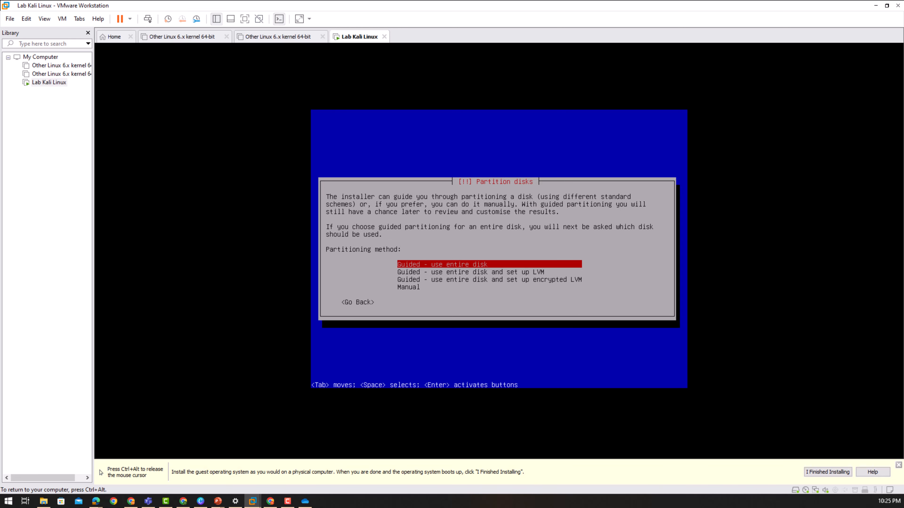
- Choose guided partitioning using the entire disk rather than LVM
key("Down")
key("Up")
key("Down")
key("Up")
key("Down")
key("Up")
key("Return")
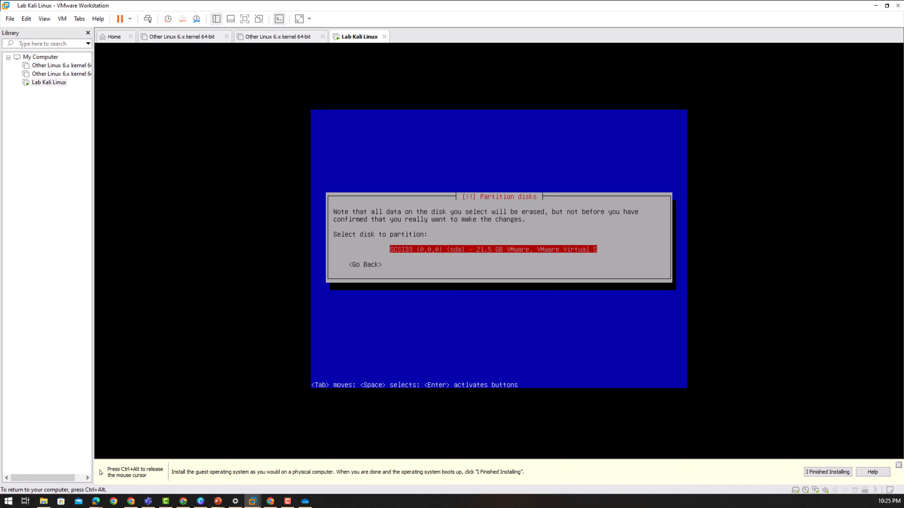
- Partition the VMware disk with all files in one partition and select Yes to write changes
key("Return")
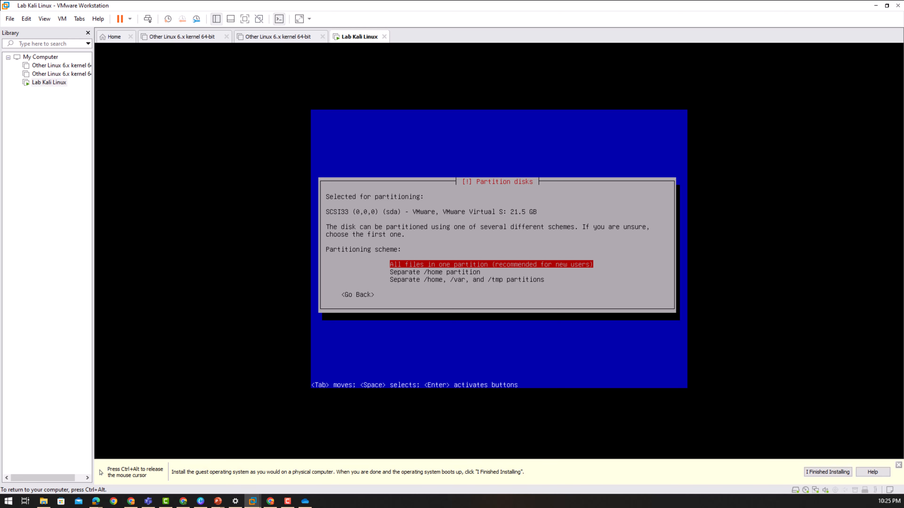
key("Return")
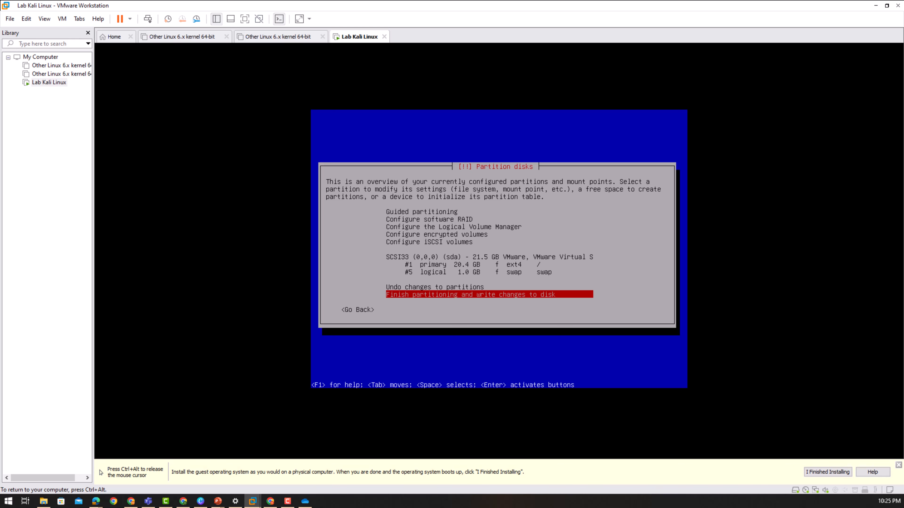
key("Return")
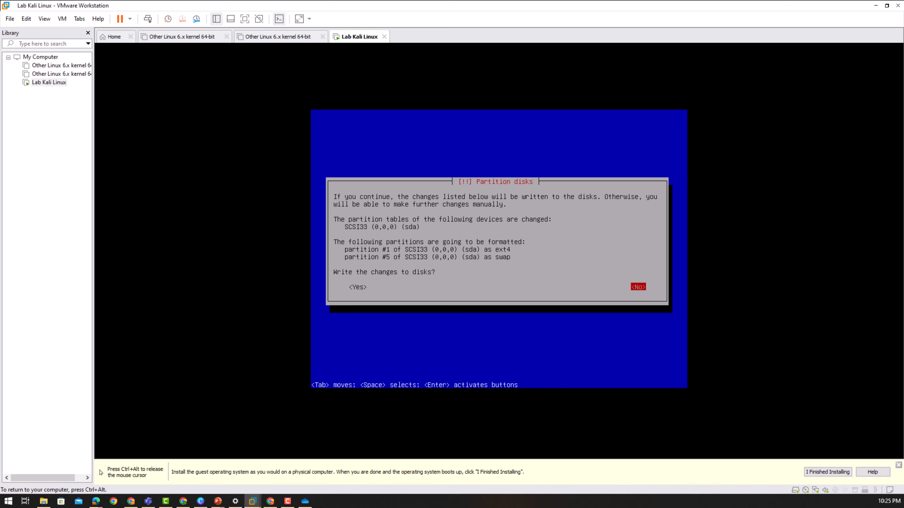
key("Tab")
key("Tab")
key("Tab")
key("Tab")
key("Tab")
key("Tab")
key("Tab")
key("Tab")
key("Tab")
- Confirm writing the partition changes to disk so the base system installs
key("Return")
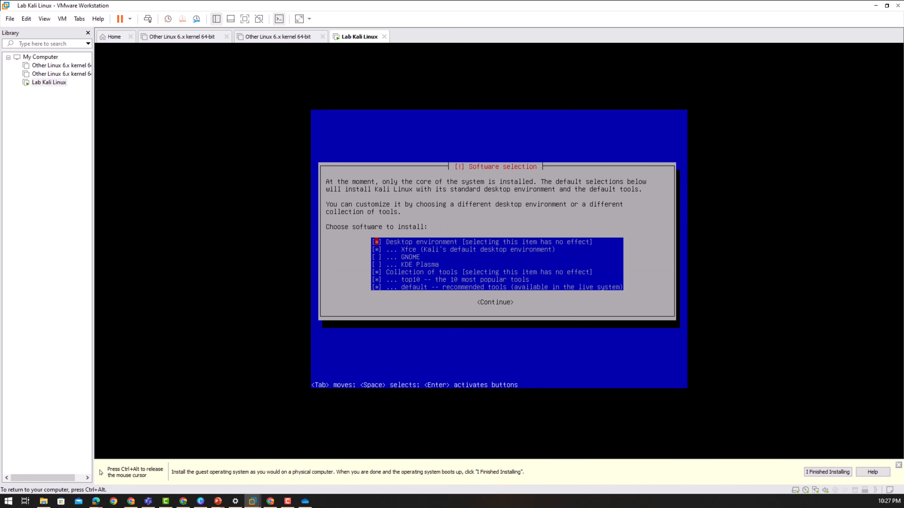
key("Down")
key("Up")
key("Down")
key("Up")
key("Down")
key("Down")
key("Down")
key("Up")
key("Down")
key("Up")
key("Down")
key("Down")
key("Down")
key("Down")
key("Tab")
- Accept the default Xfce and top10 software selection and release input from the VM
key("Return")
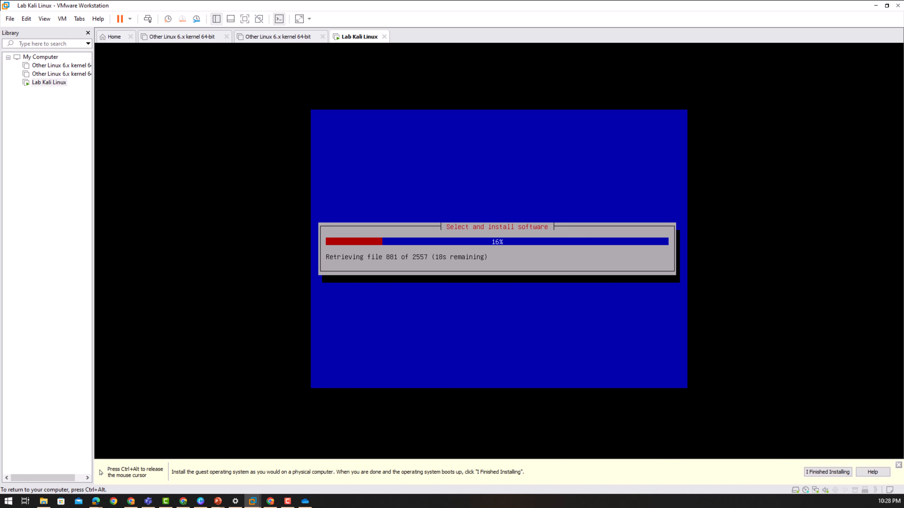
key("ctrl+alt")
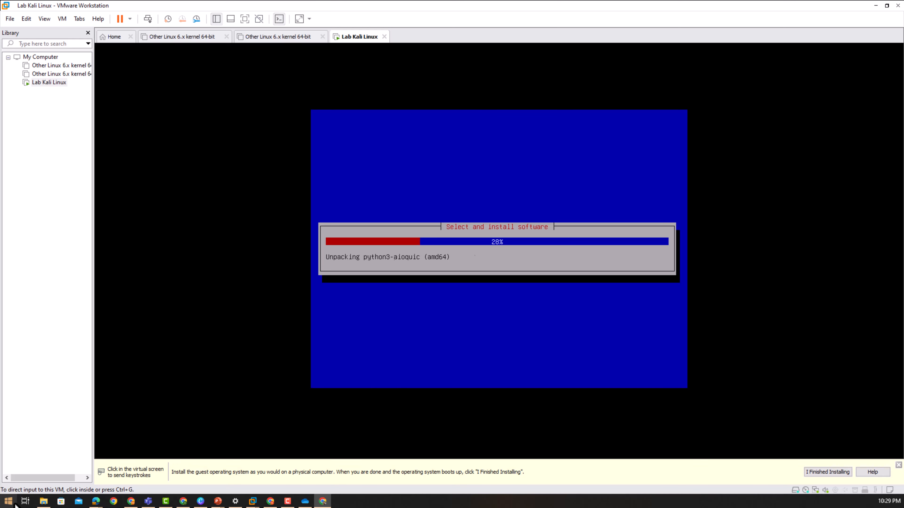
- Launch Notepad from the Windows Start search
left_click(8, 502)
left_click(8, 503)
type("notepad")
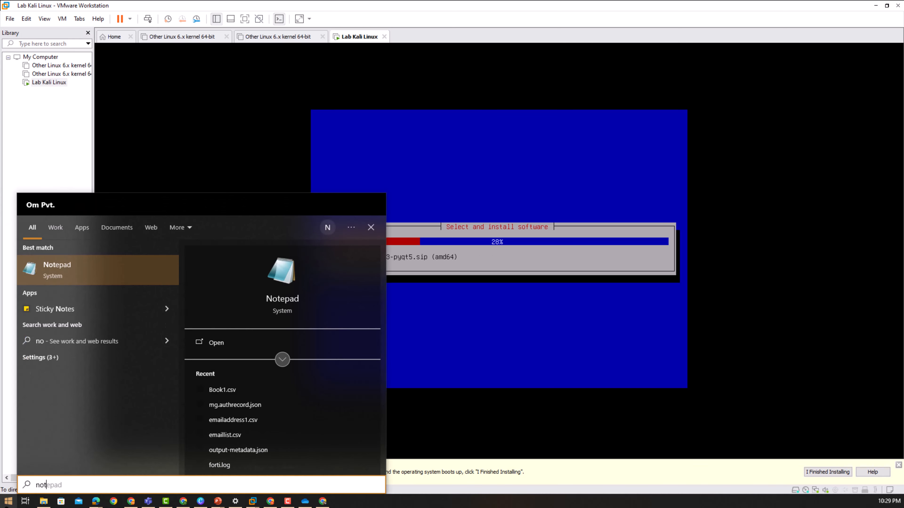
key("Return")
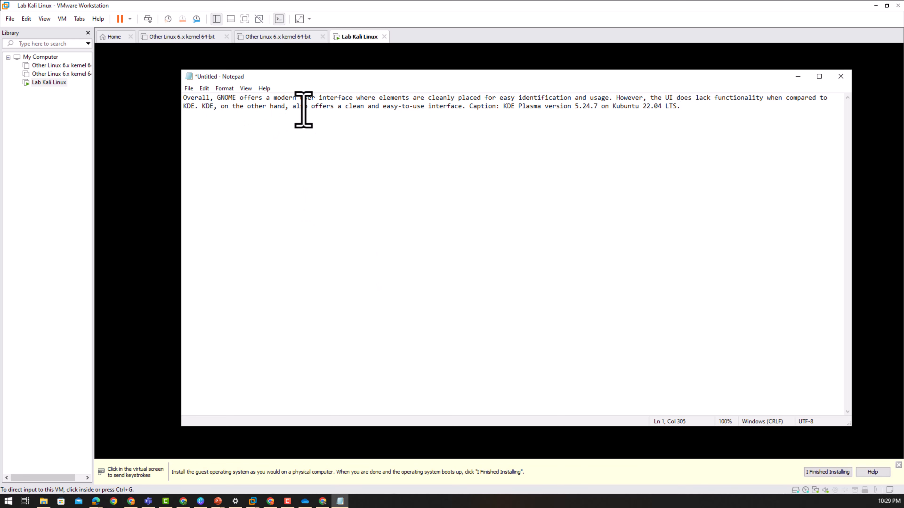
- Start new paragraphs before 'However' and 'Caption' in the note, then minimise Notepad
left_click_drag(304, 101, 411, 101)
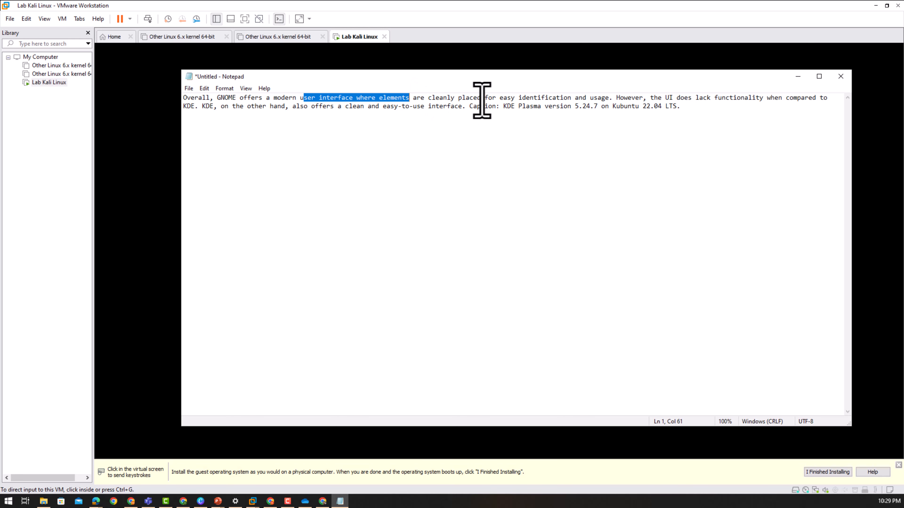
left_click_drag(480, 100, 610, 104)
left_click(612, 102)
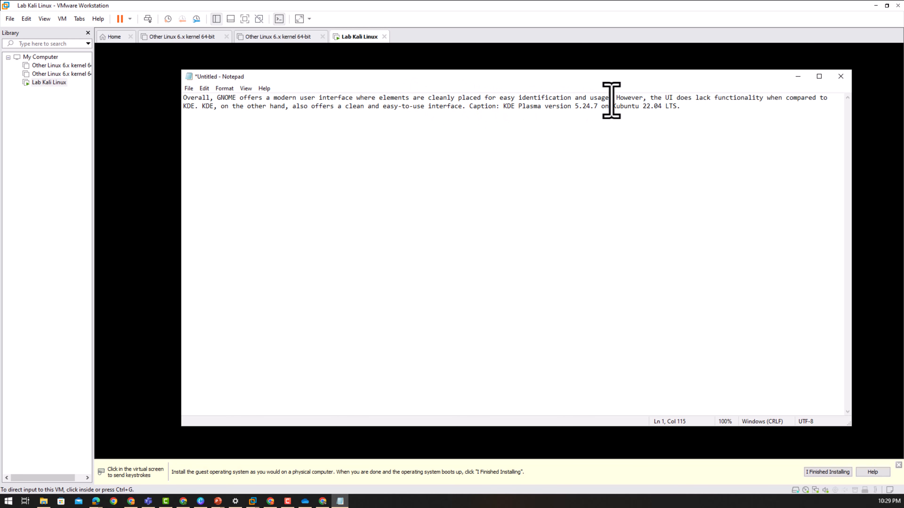
left_click(615, 101)
key("Return")
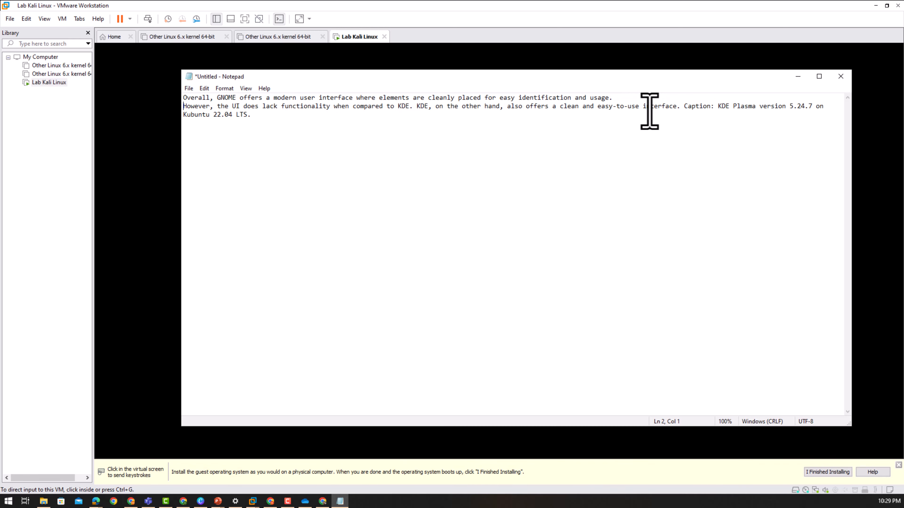
key("Return")
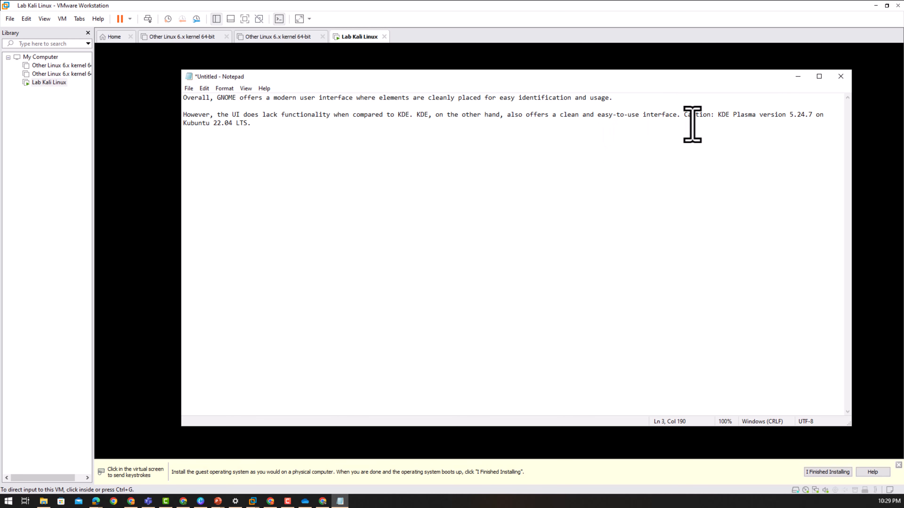
left_click(682, 119)
key("Return")
key("Return")
key("Return")
key("Return")
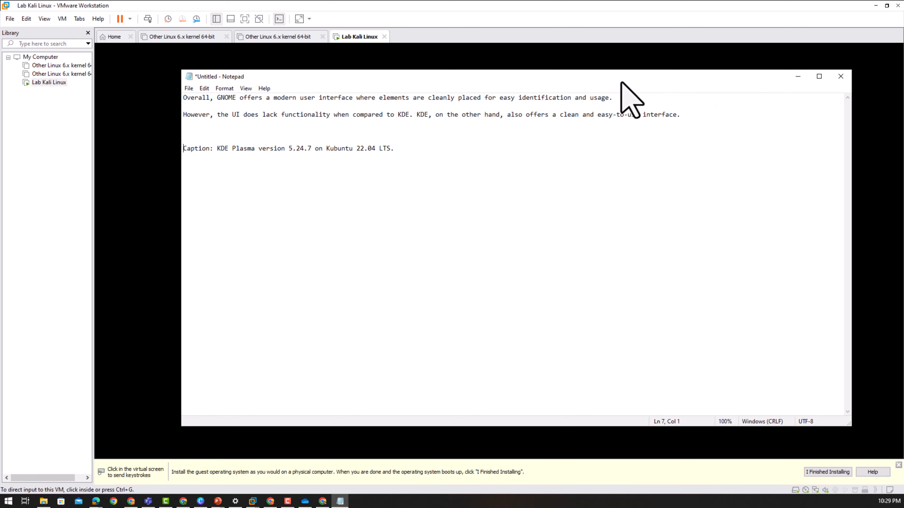
left_click(797, 76)
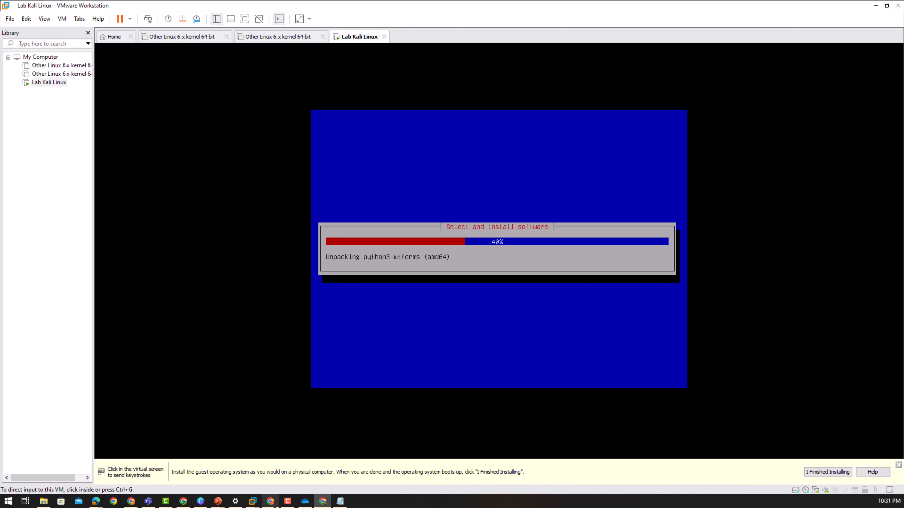
- Bring Chrome forward and load thepoemstory.com in a new tab, correcting the mistyped address
left_click(270, 501)
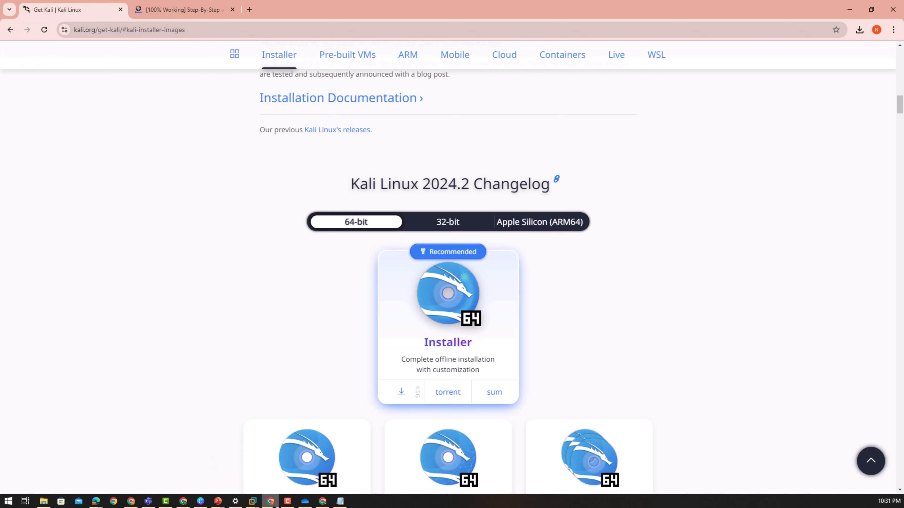
left_click(250, 10)
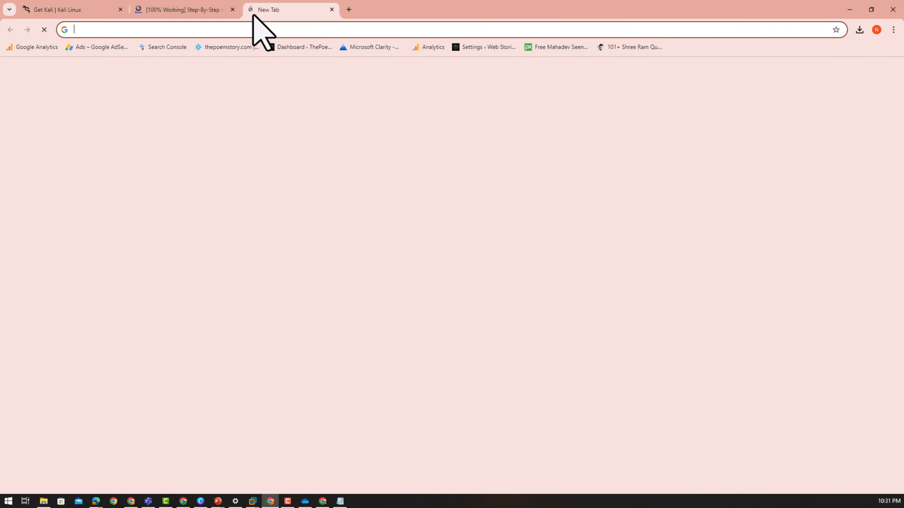
left_click(259, 28)
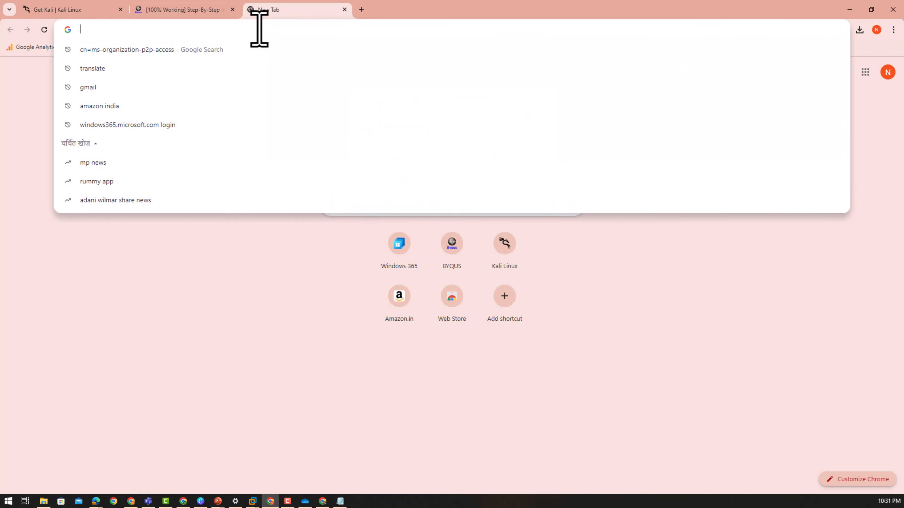
type("thepoe")
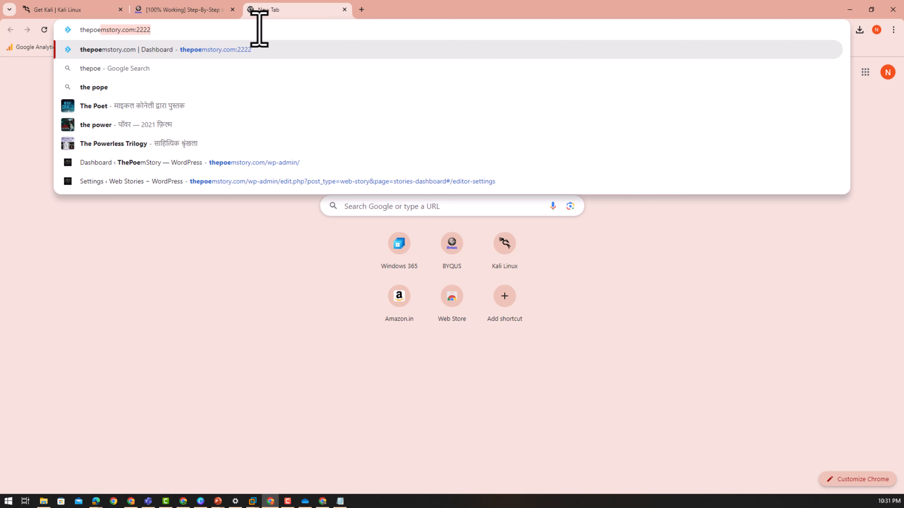
key("BackSpace")
key("BackSpace")
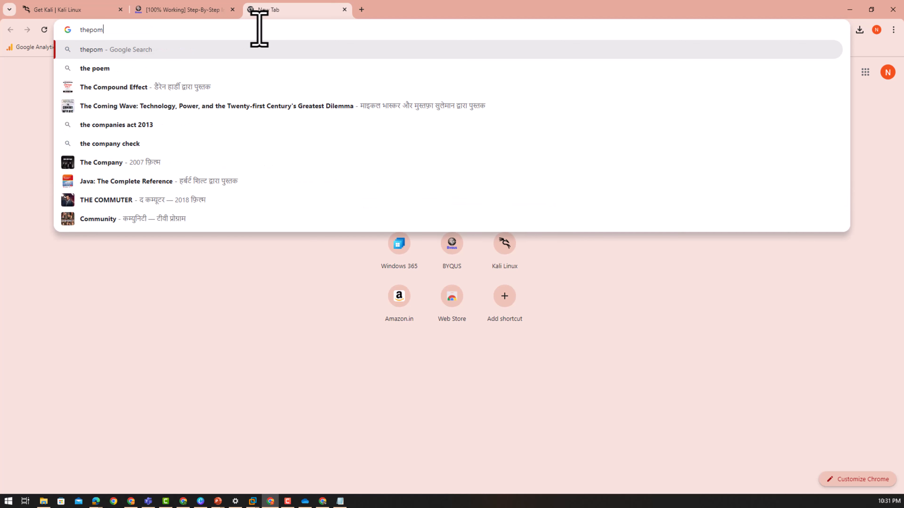
key("BackSpace")
type("oemstory.co")
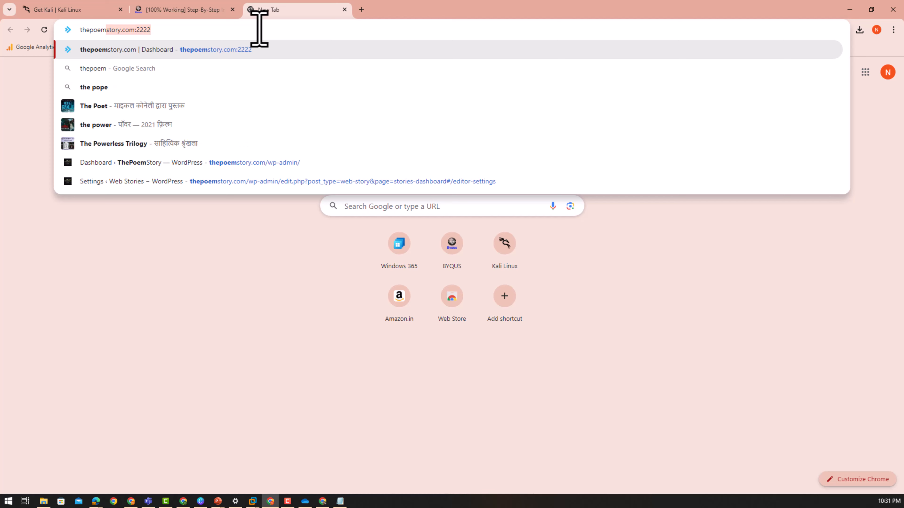
type("m")
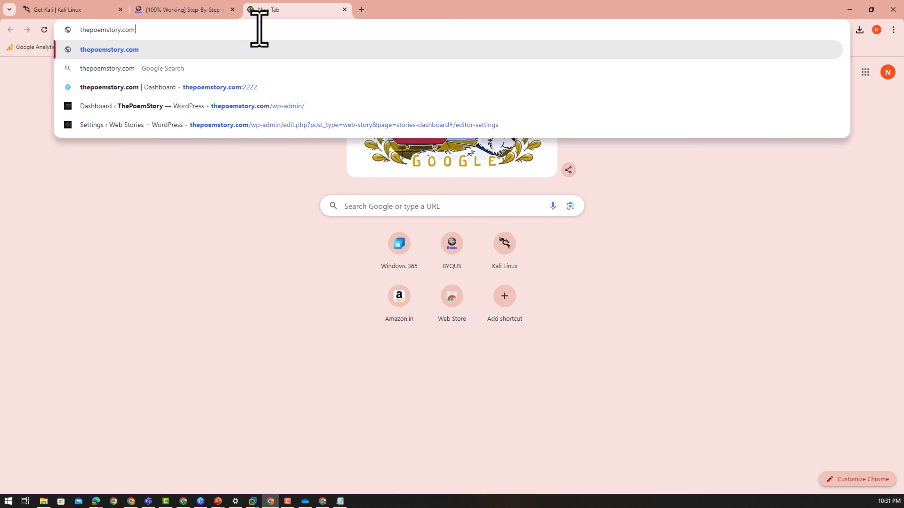
key("Return")
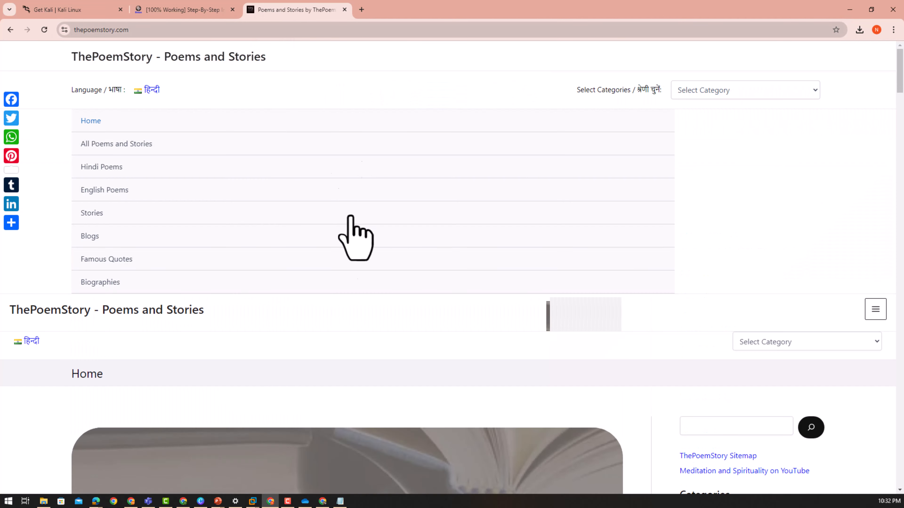
- Scroll up and down through the ThePoemStory home page
scroll(369, 238, "down", 10)
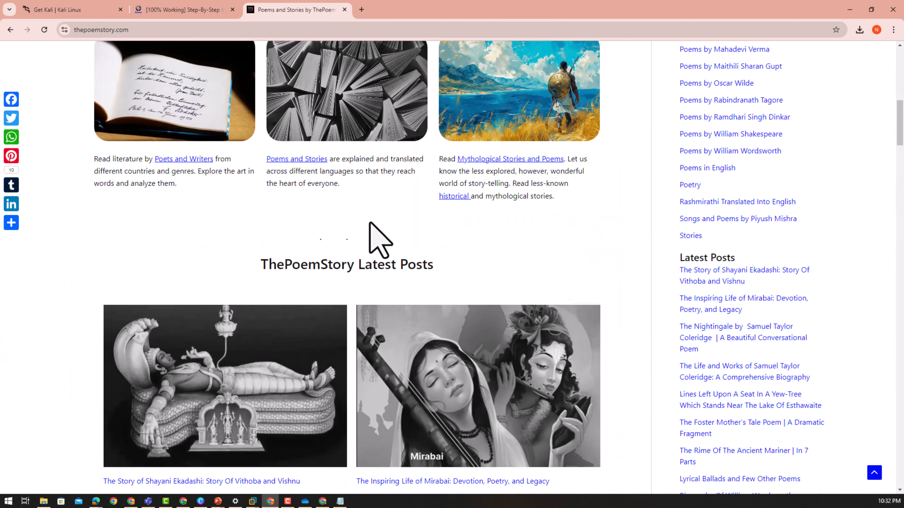
scroll(370, 223, "up", 12)
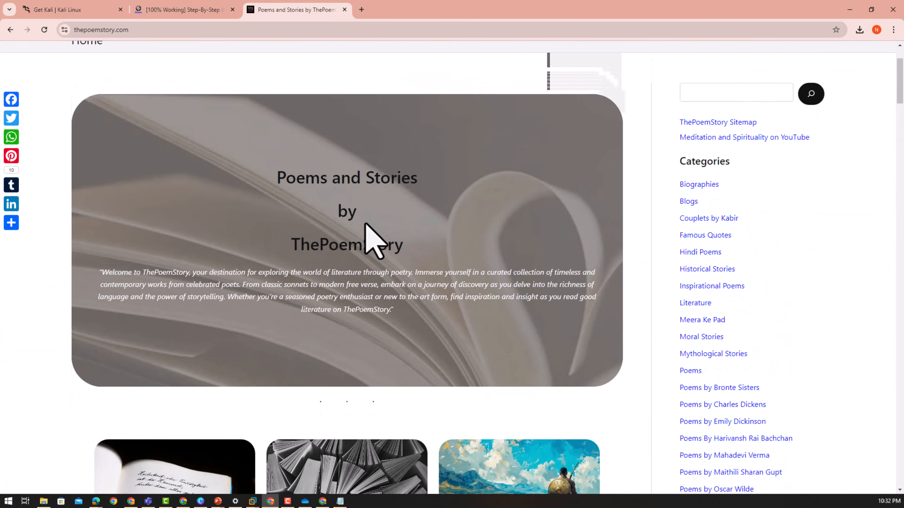
scroll(306, 177, "down", 5)
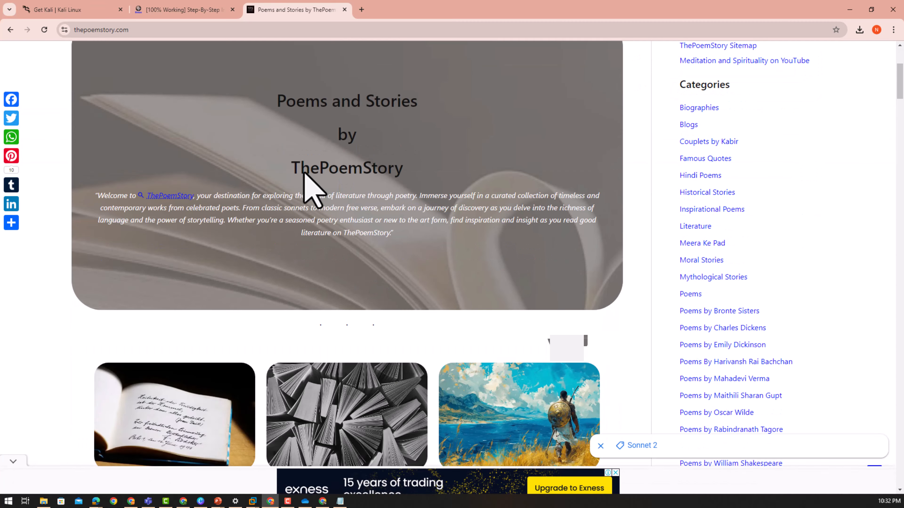
scroll(313, 188, "down", 4)
scroll(379, 192, "down", 1)
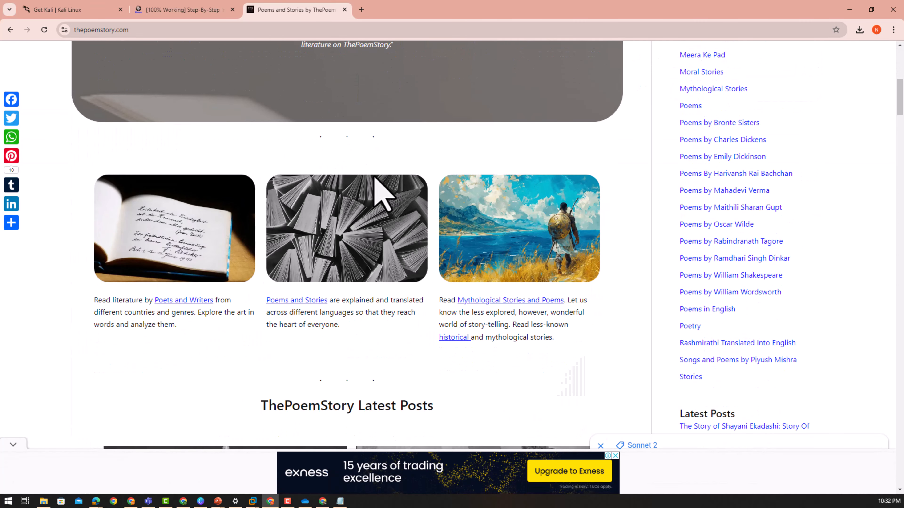
scroll(865, 227, "up", 9)
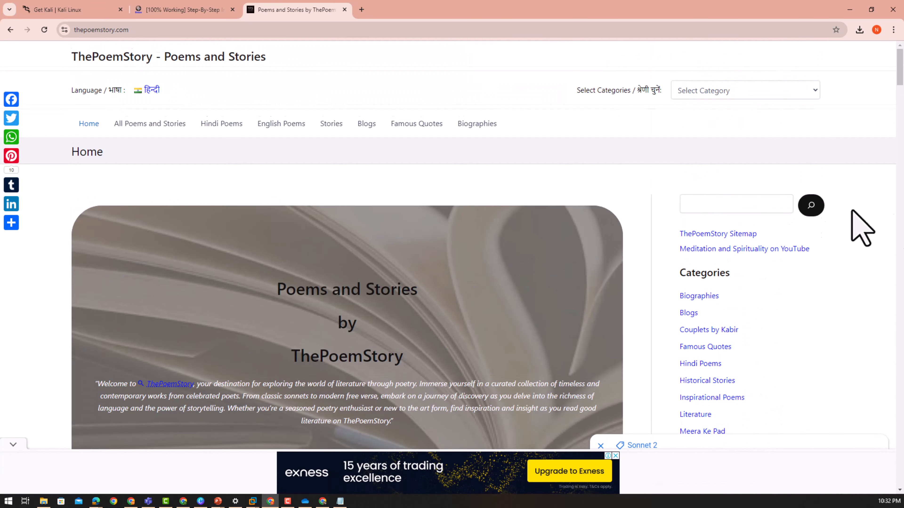
- Look through the Select Category list, close it unchanged, and follow the हिन्दी language link
left_click(751, 91)
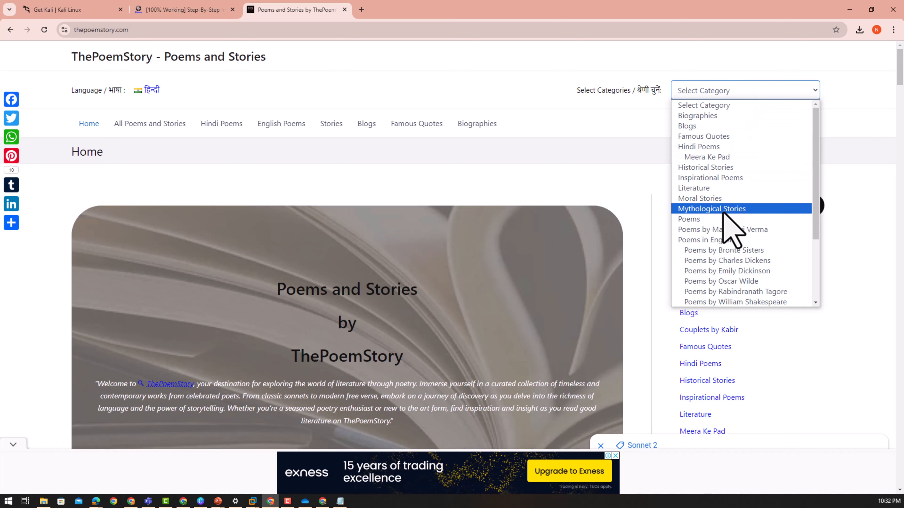
scroll(738, 242, "down", 3)
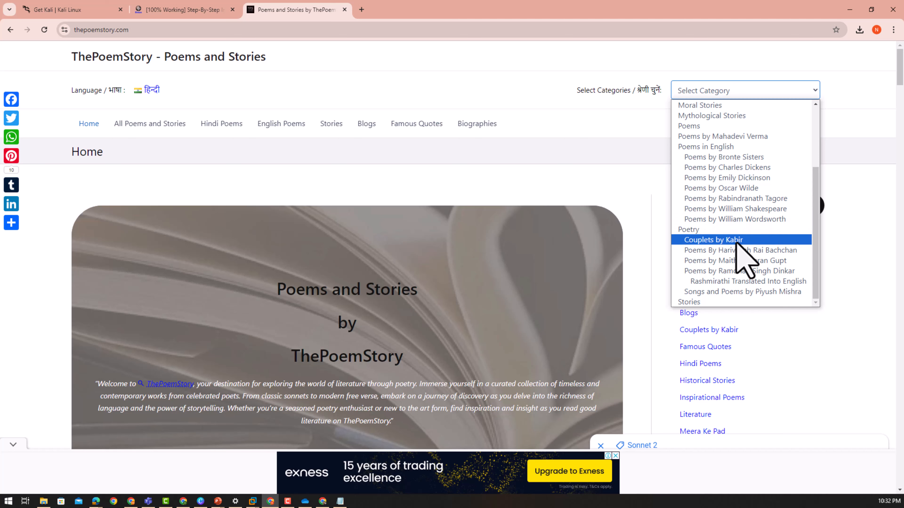
scroll(740, 242, "up", 3)
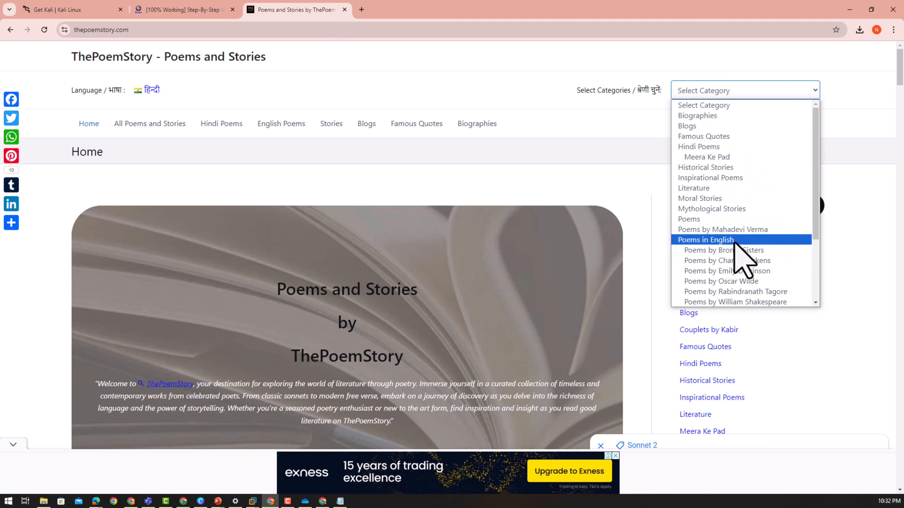
left_click(459, 156)
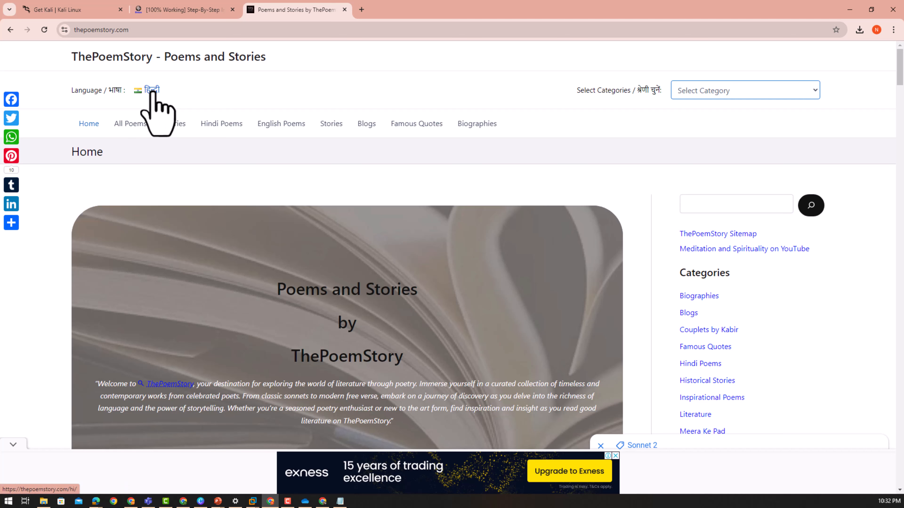
left_click(153, 92)
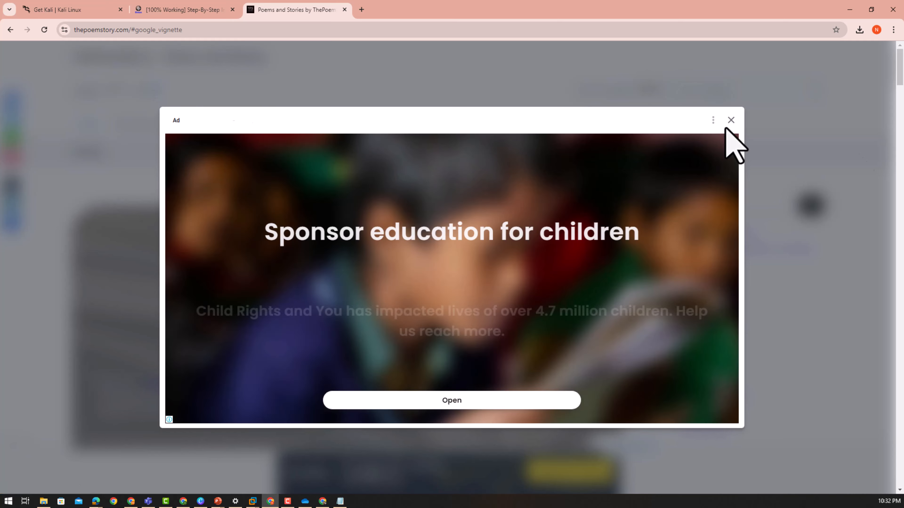
- Close the vignette ad and scroll down the Hindi home page to the footer
left_click(730, 121)
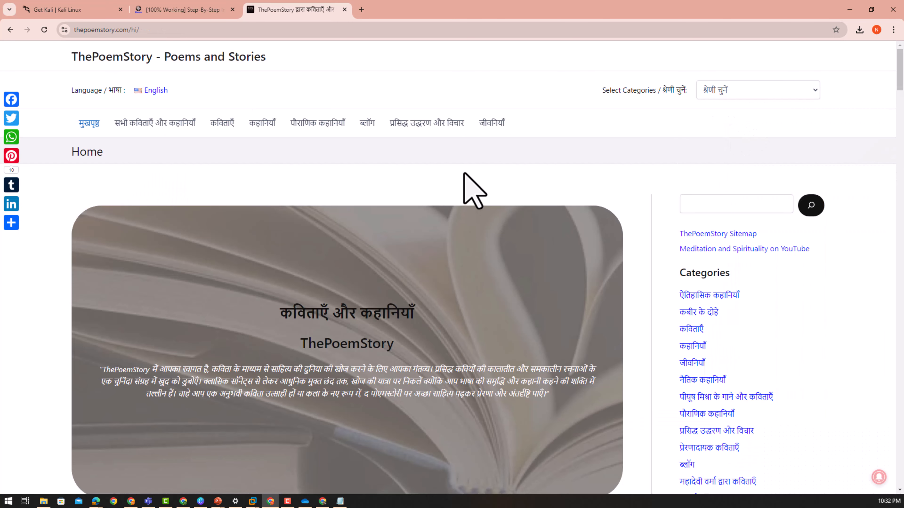
scroll(461, 177, "down", 6)
scroll(461, 177, "down", 15)
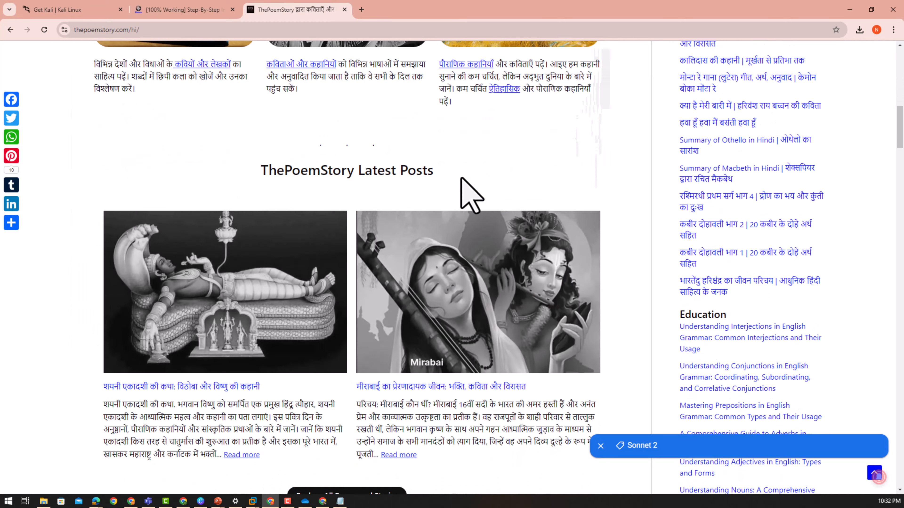
scroll(473, 196, "down", 15)
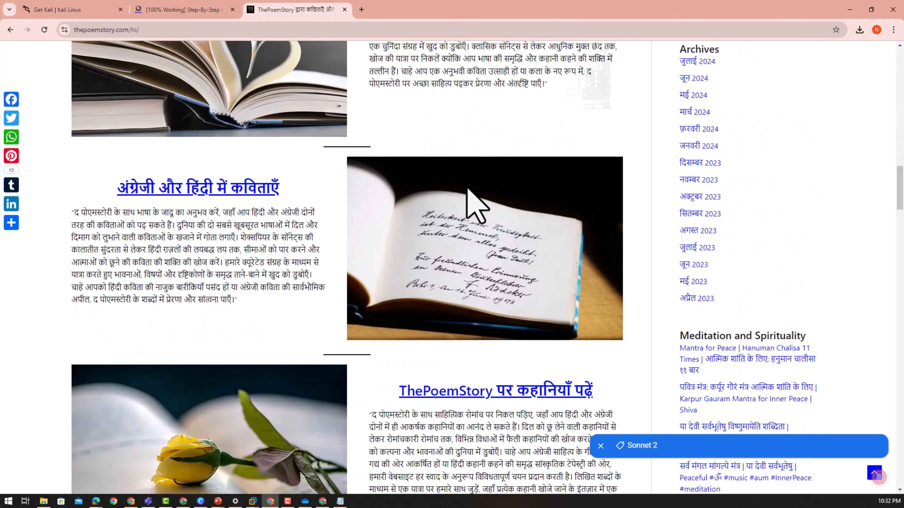
scroll(466, 210, "down", 5)
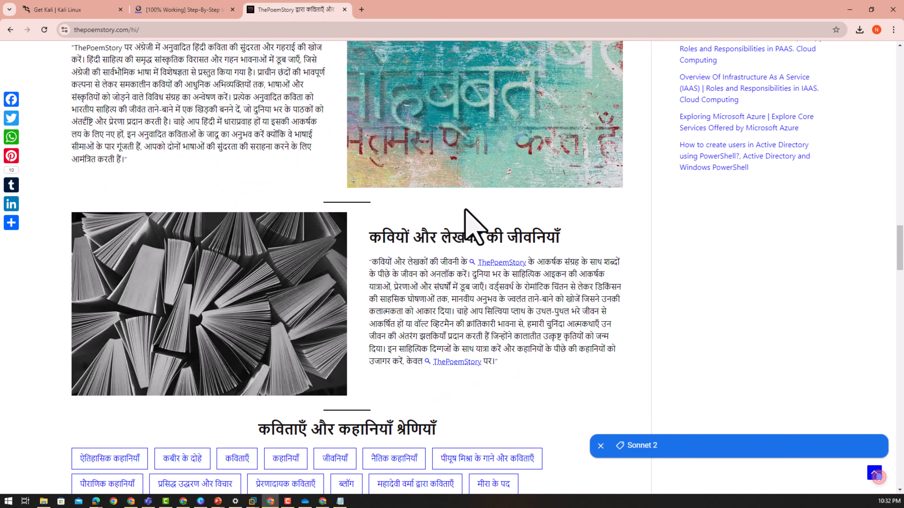
scroll(466, 214, "down", 9)
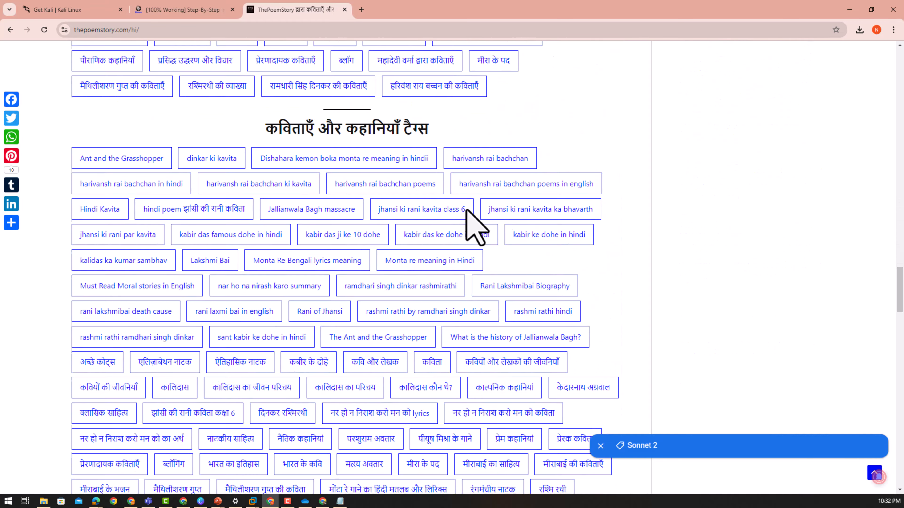
scroll(591, 247, "down", 2)
scroll(614, 246, "down", 13)
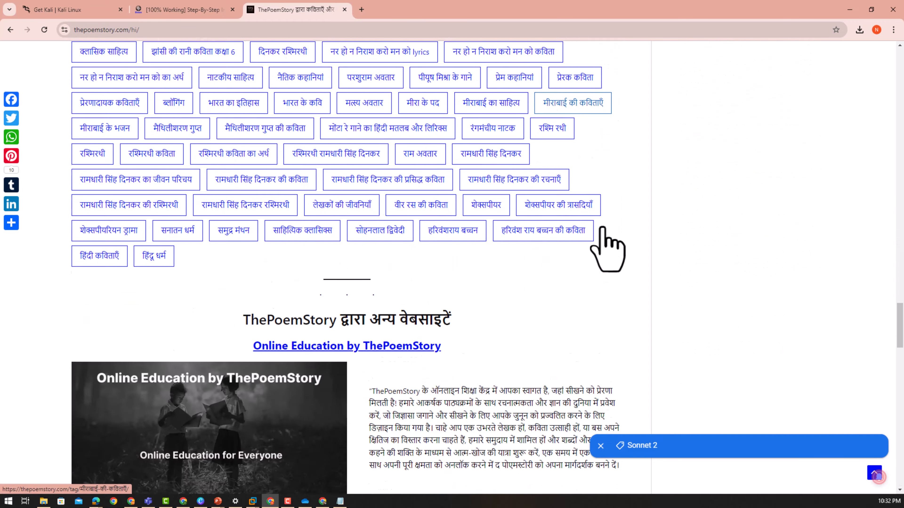
scroll(602, 228, "down", 6)
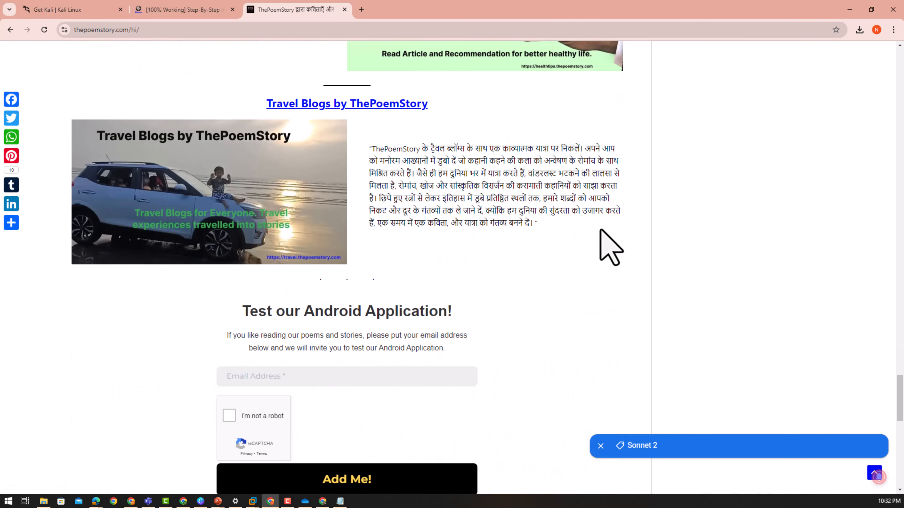
scroll(600, 231, "down", 11)
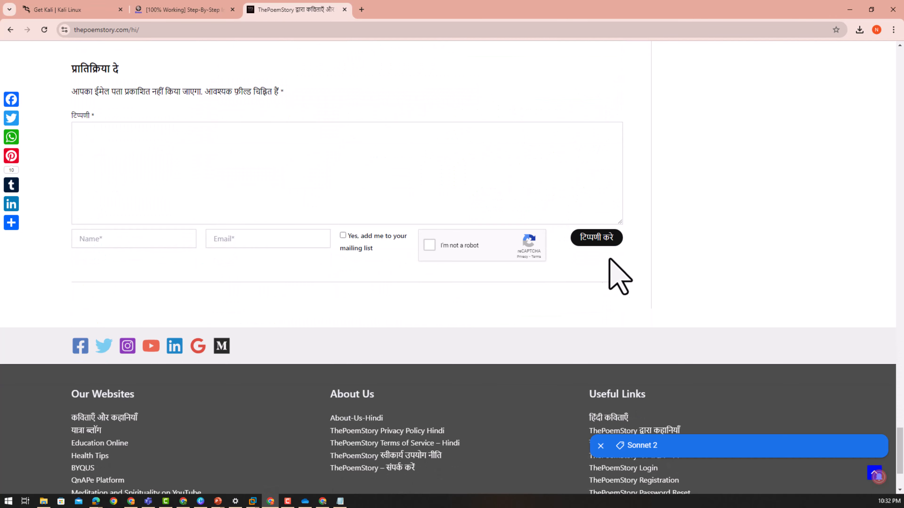
- Scroll back up to the top of the Hindi home page
scroll(609, 276, "up", 20)
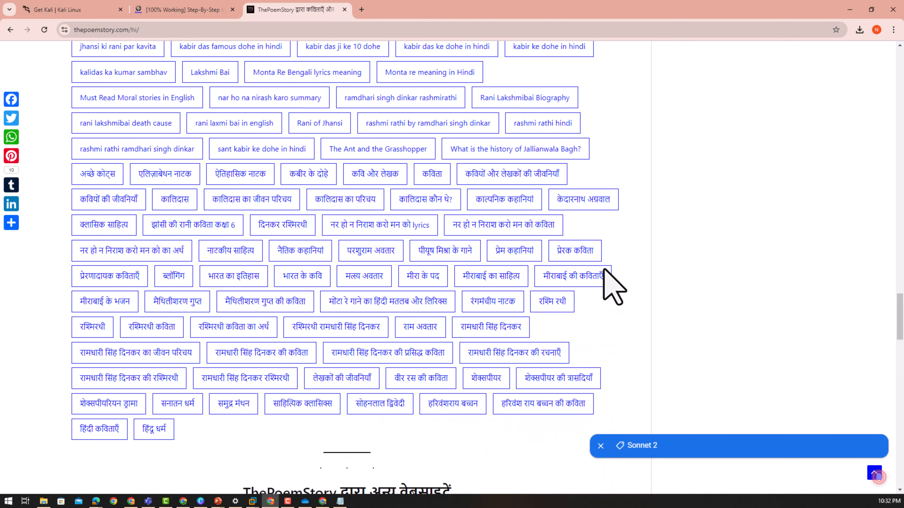
scroll(607, 280, "up", 5)
scroll(605, 274, "down", 18)
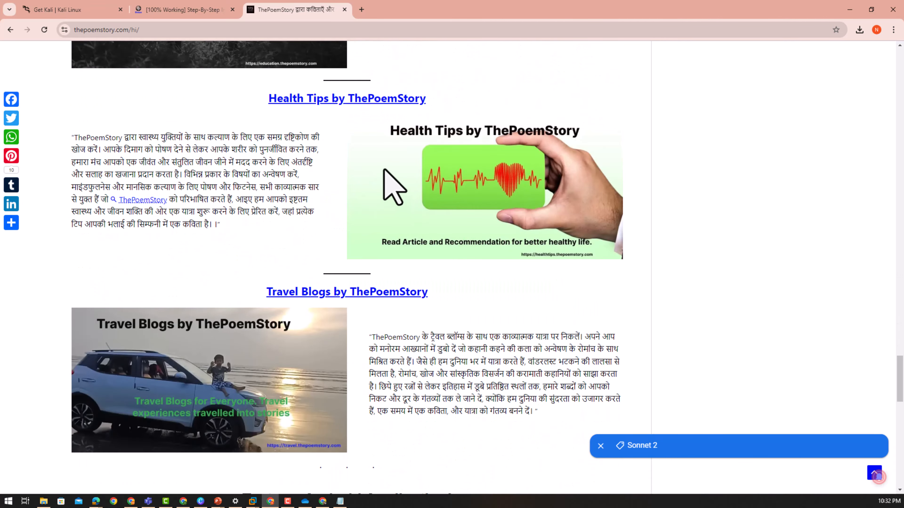
scroll(383, 170, "down", 5)
scroll(464, 278, "up", 9)
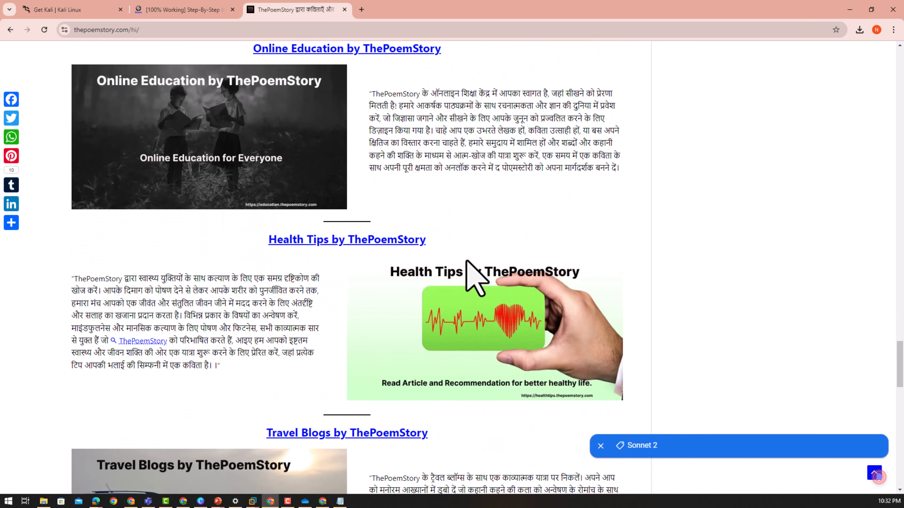
scroll(466, 258, "up", 20)
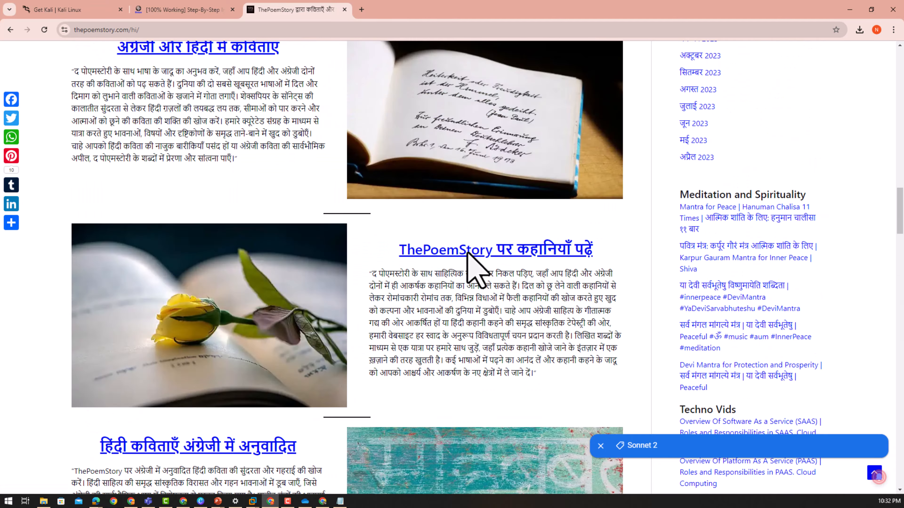
scroll(467, 252, "up", 20)
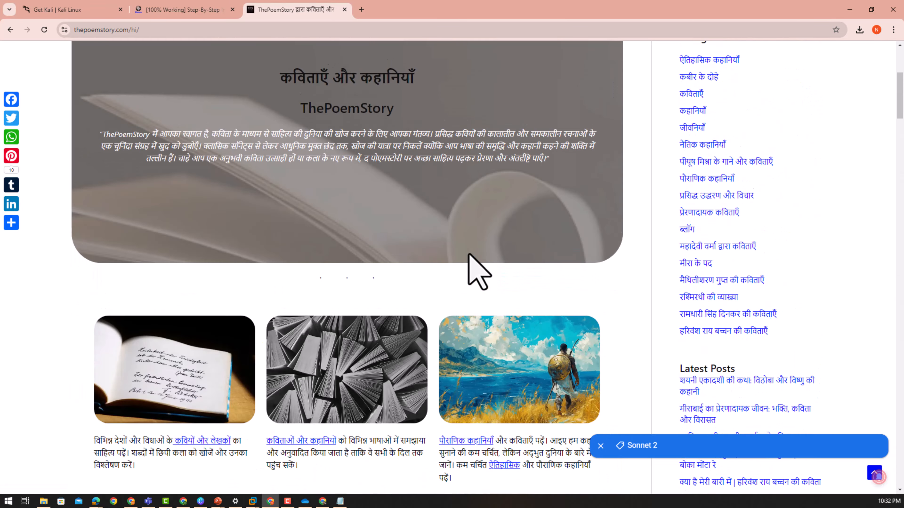
scroll(478, 272, "up", 7)
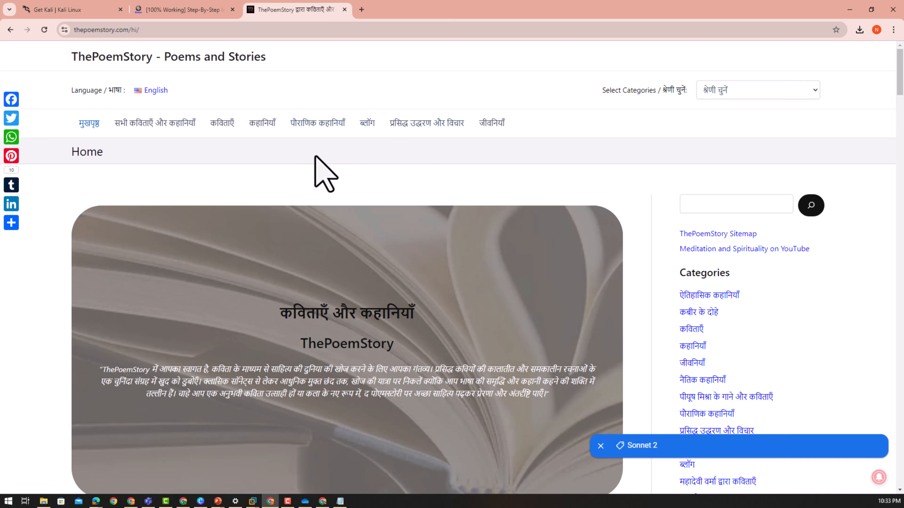
- Switch ThePoemStory back to English, go to the Get Kali tab, and minimise Chrome
left_click(156, 92)
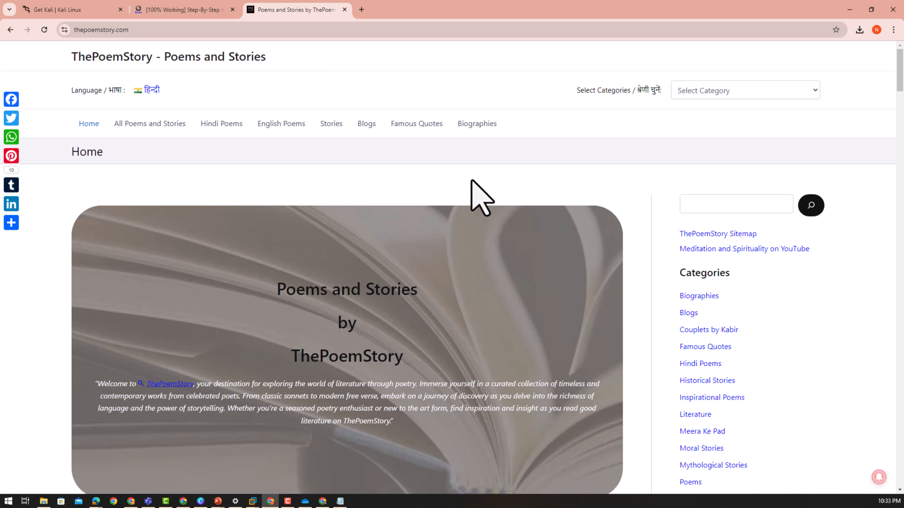
scroll(480, 197, "down", 2)
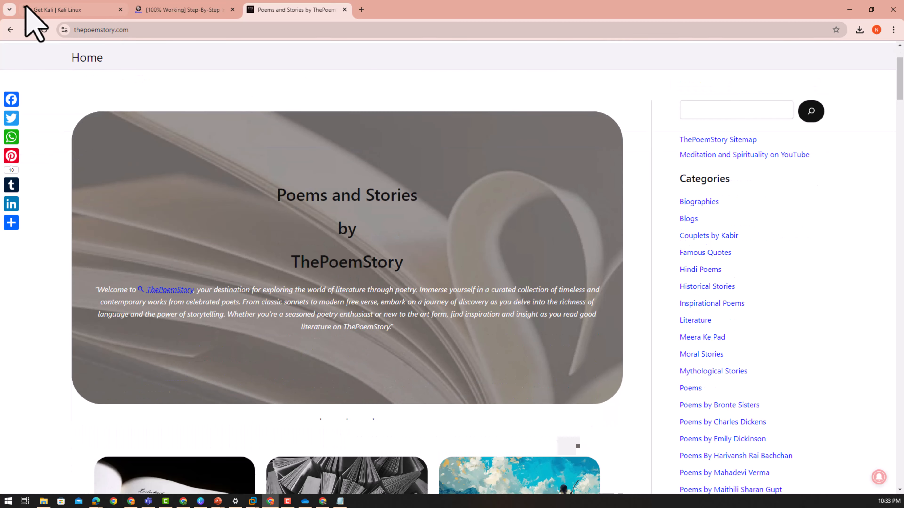
left_click(79, 11)
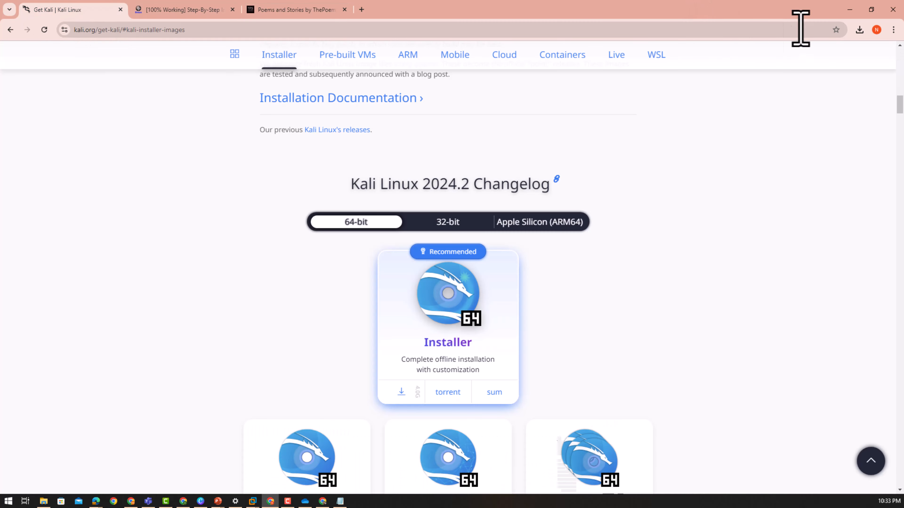
left_click(849, 10)
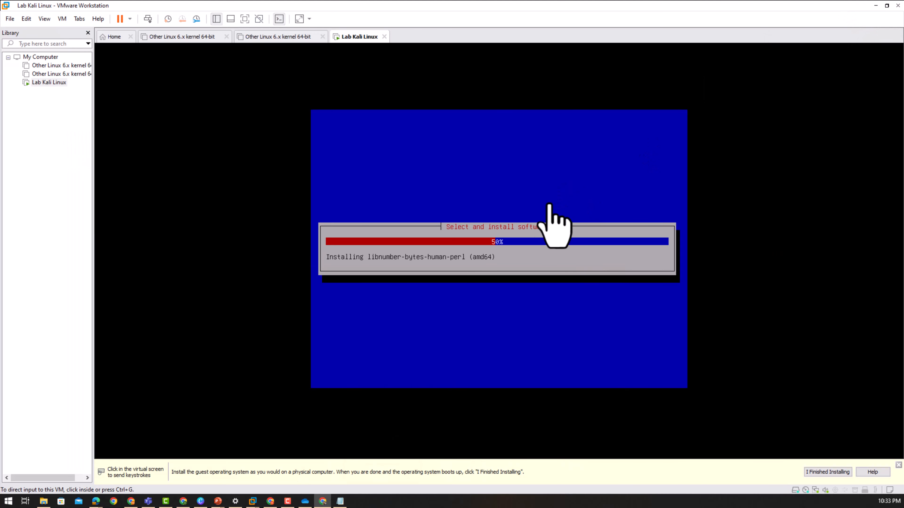
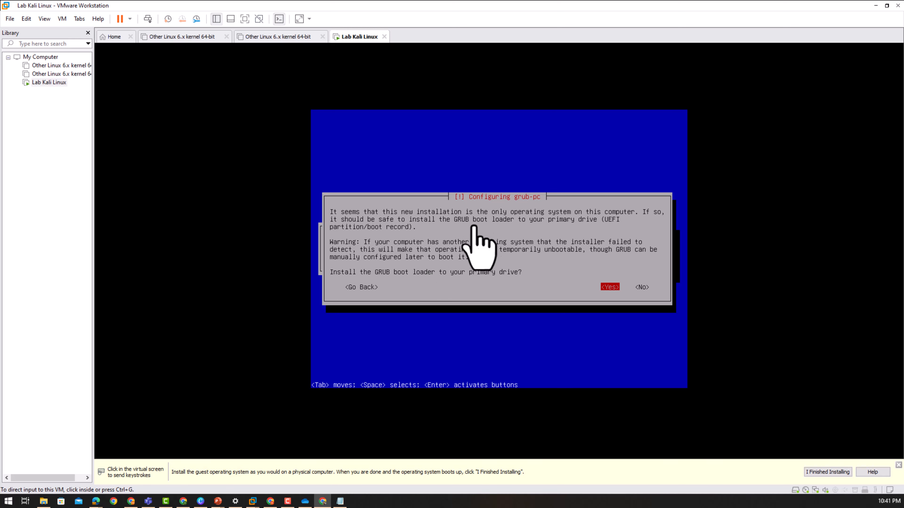
- Agree to install GRUB on the primary drive and choose /dev/sda as the boot loader device
left_click(526, 286)
key("Tab")
key("Tab")
key("Tab")
key("Tab")
key("Tab")
key("Tab")
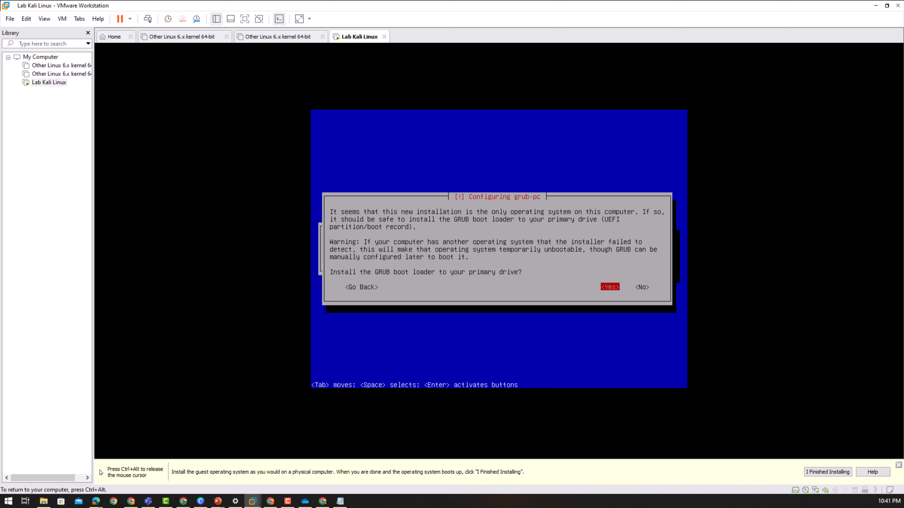
key("Return")
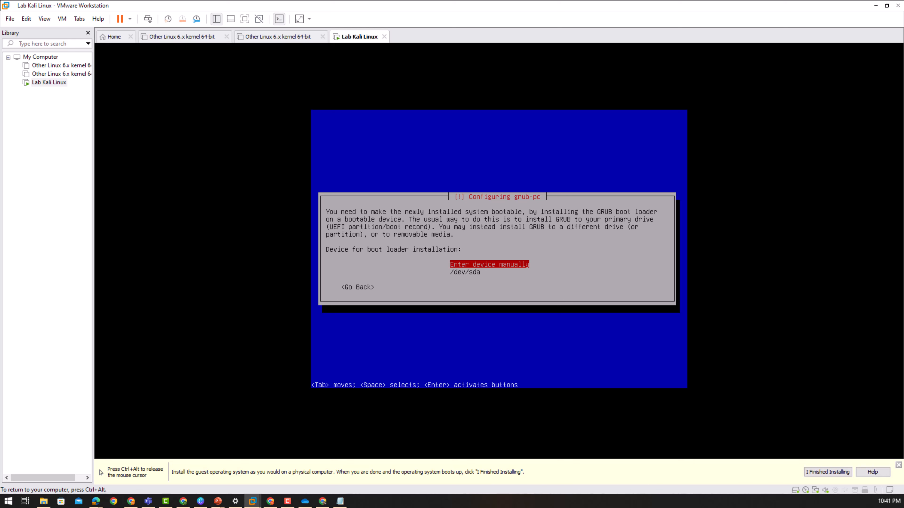
key("Down")
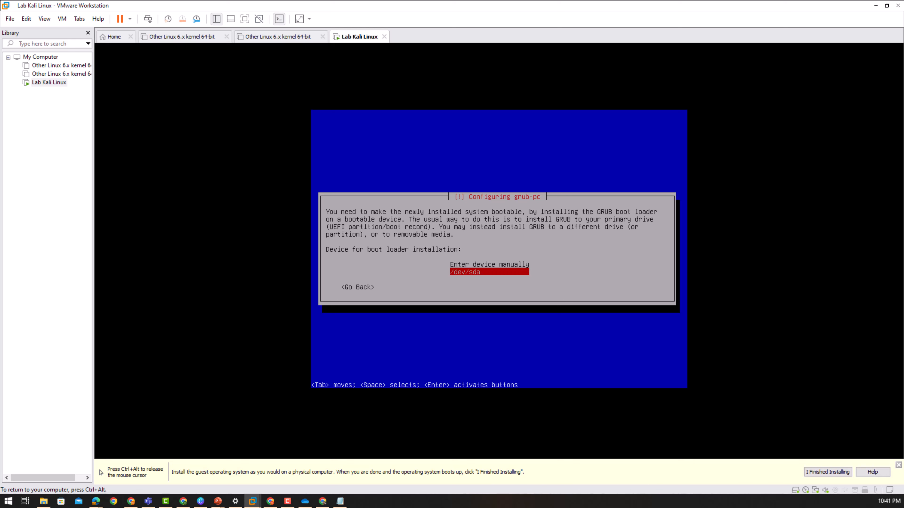
key("Up")
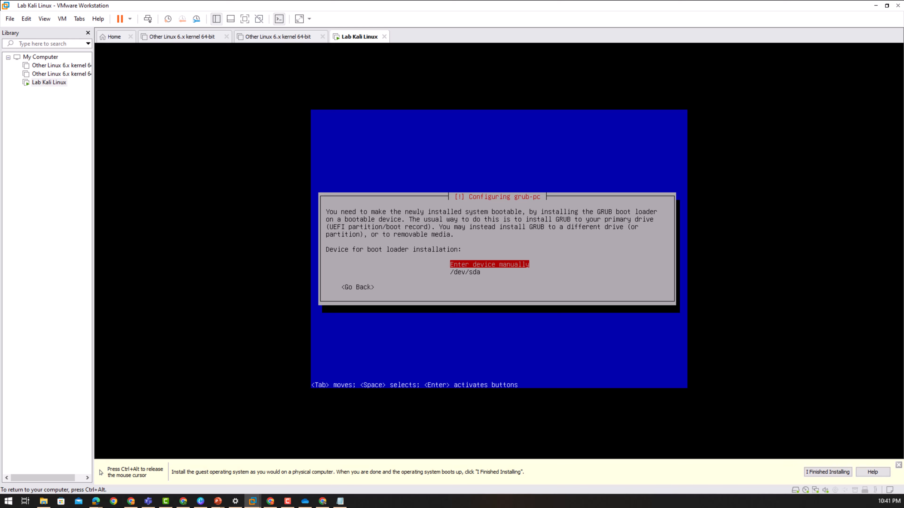
key("Down")
key("Return")
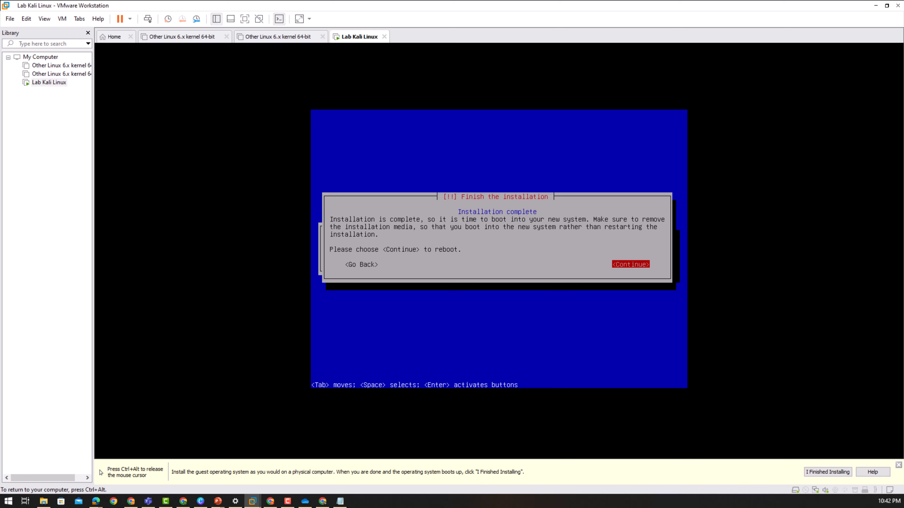
- Continue to reboot the VM and boot the Kali GNU/Linux entry from the GRUB menu
key("Tab")
key("Tab")
key("Return")
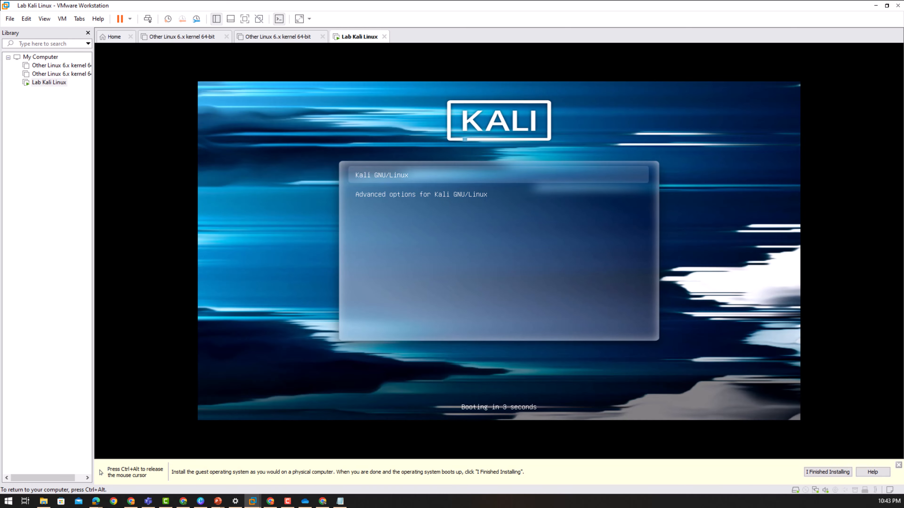
key("Down")
key("Up")
key("Return")
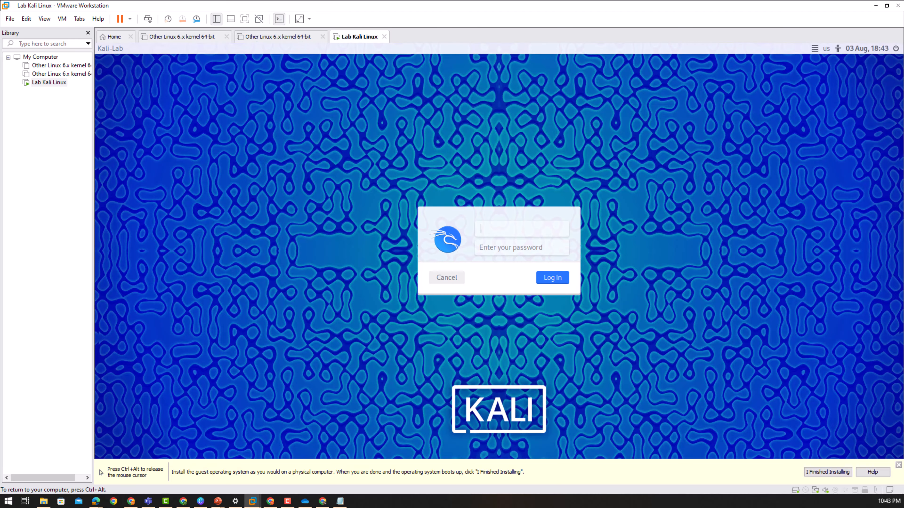
- Log in to Kali with the user's username and account password
type("nitesh")
key("Tab")
type("**************")
key("Return")
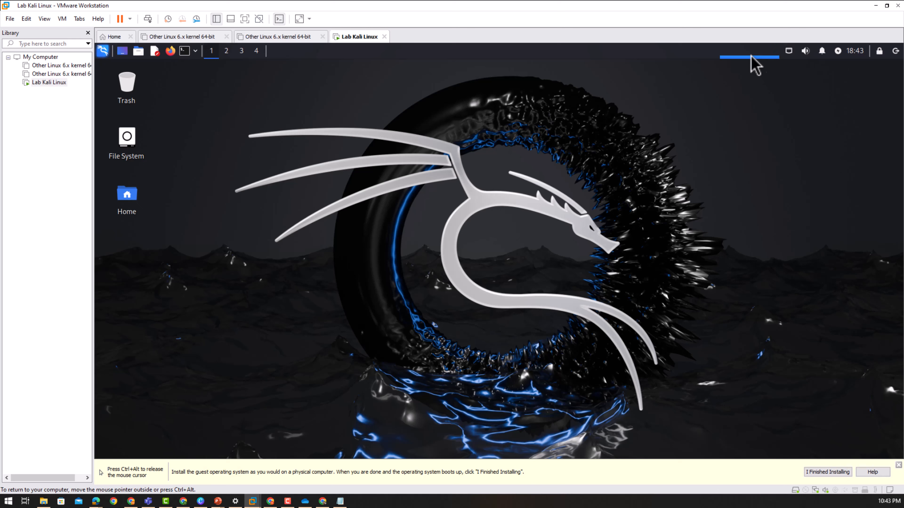
left_click(750, 55)
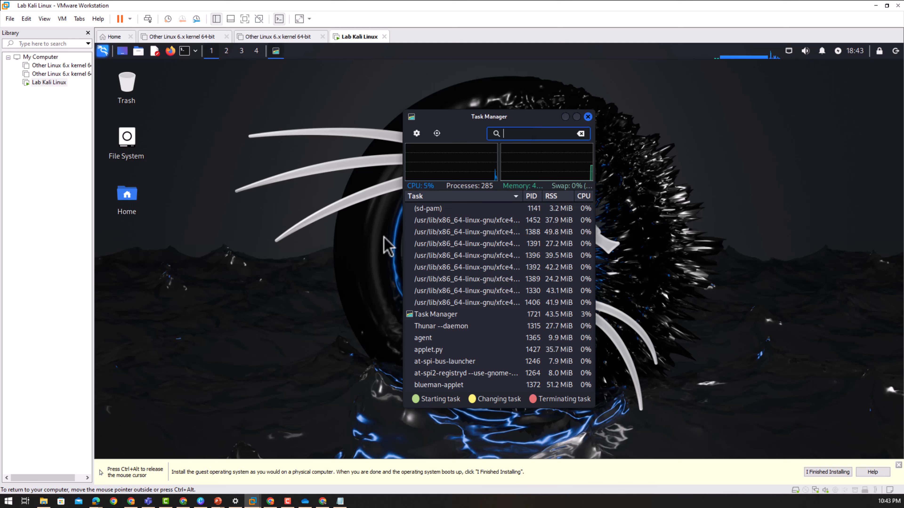
left_click(588, 117)
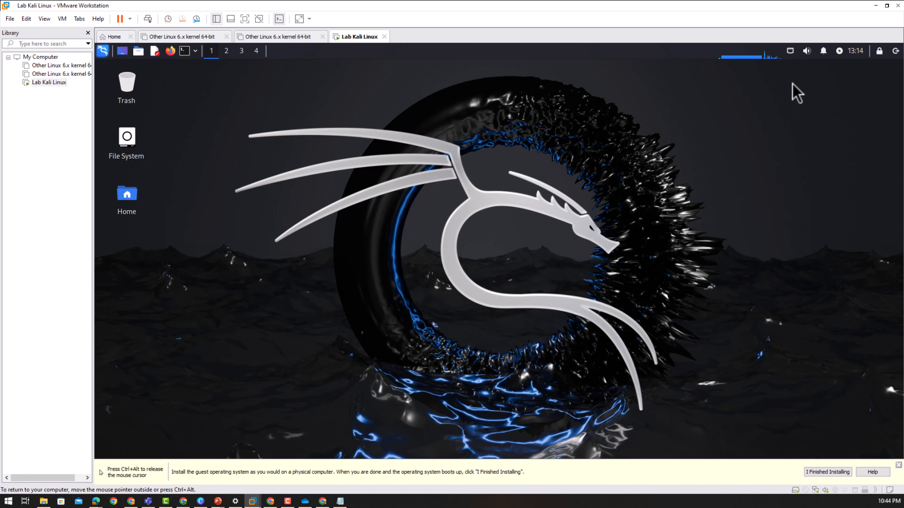
mouse_move(806, 51)
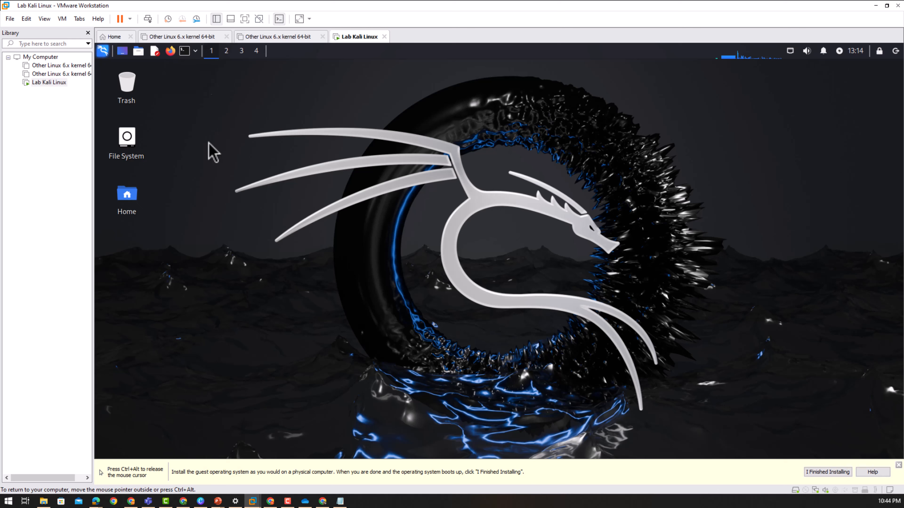
left_click(185, 52)
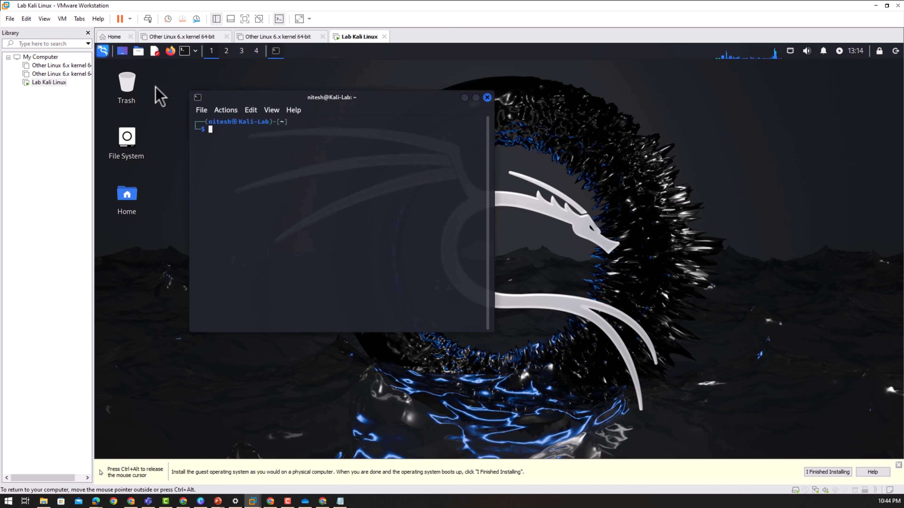
left_click(487, 97)
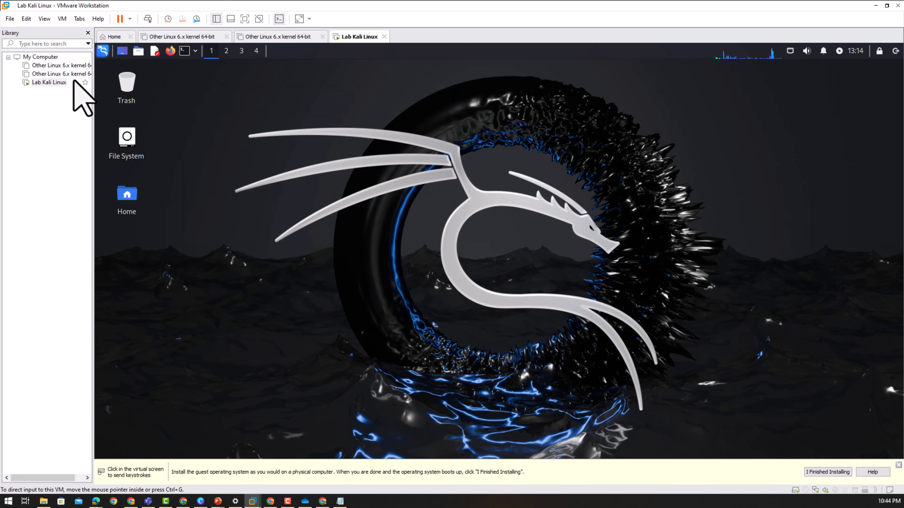
left_click(103, 51)
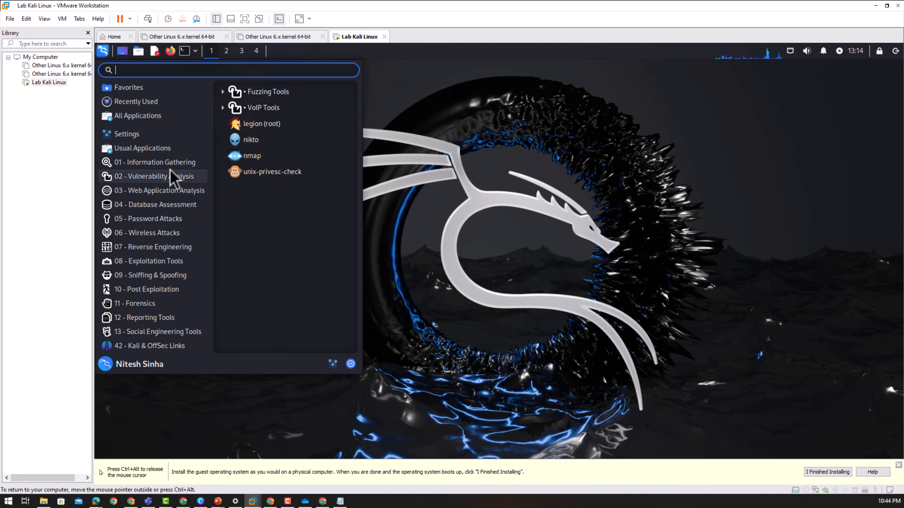
mouse_move(169, 166)
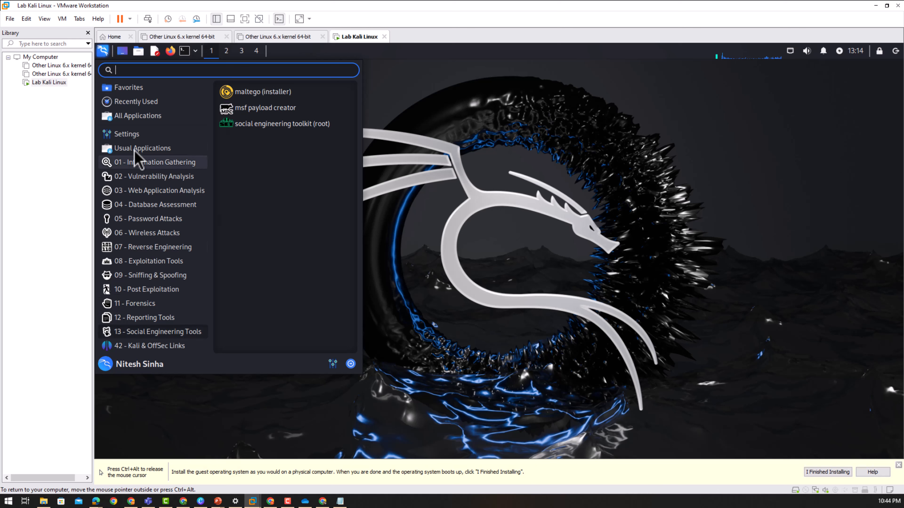
left_click(462, 180)
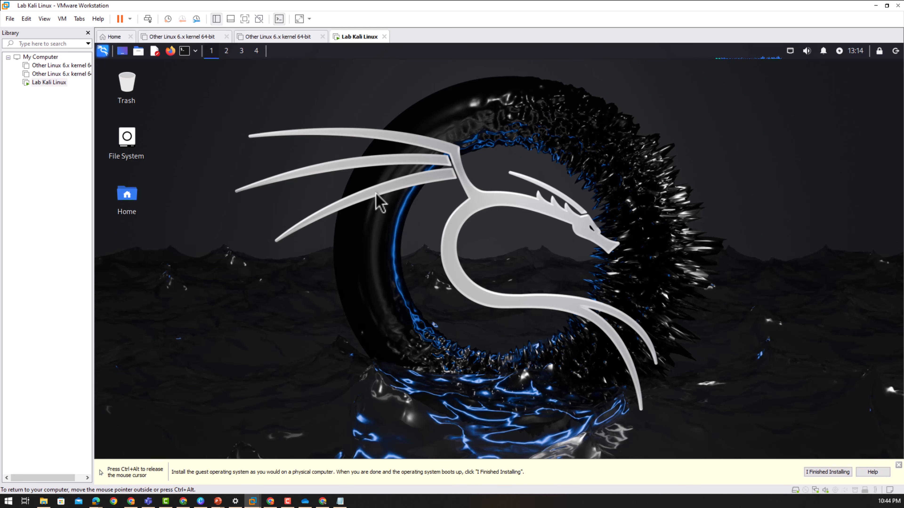
- Launch Firefox in Kali, load google.com, then close the browser window
left_click(172, 54)
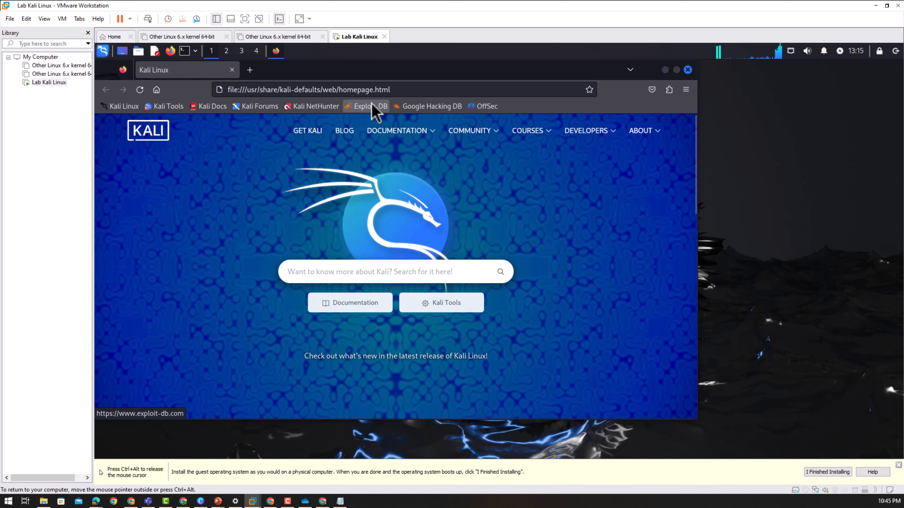
left_click(391, 90)
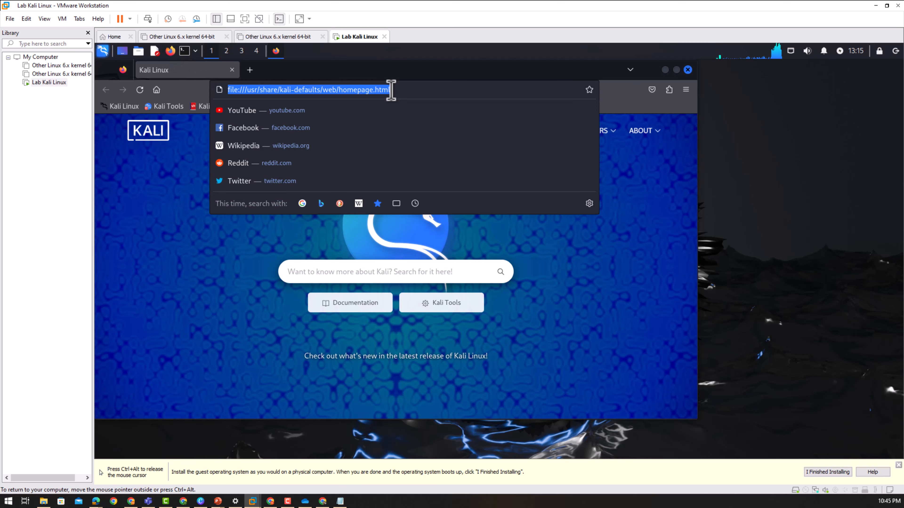
type("google.com")
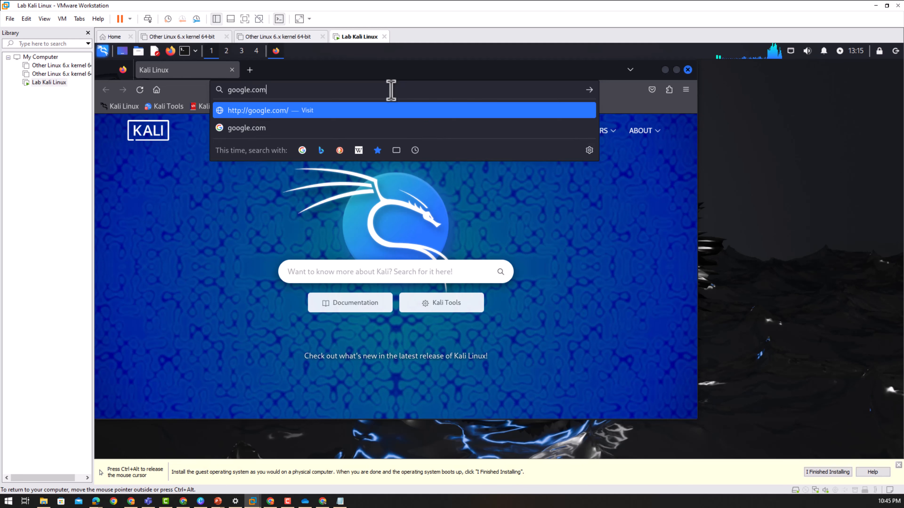
key("Return")
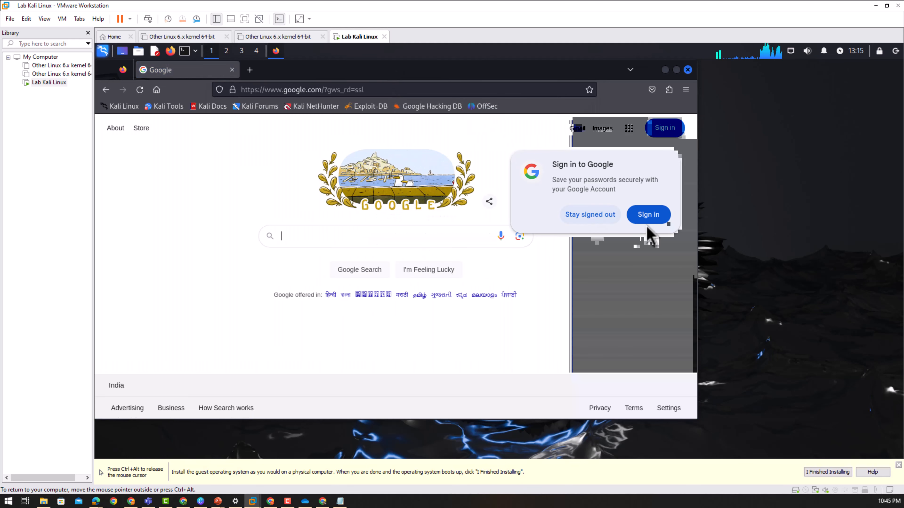
left_click(688, 69)
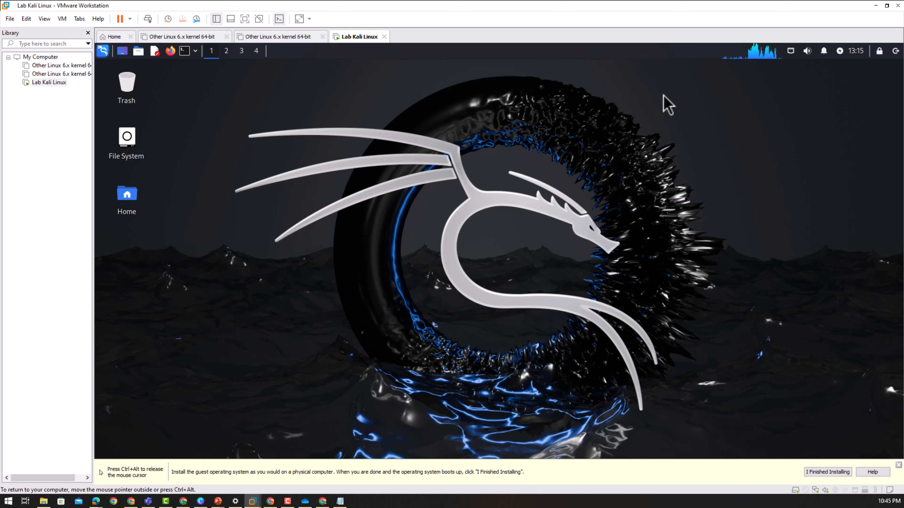
- Put the VM in full screen and set the white Kali logo image as the desktop wallpaper
key("ctrl+alt")
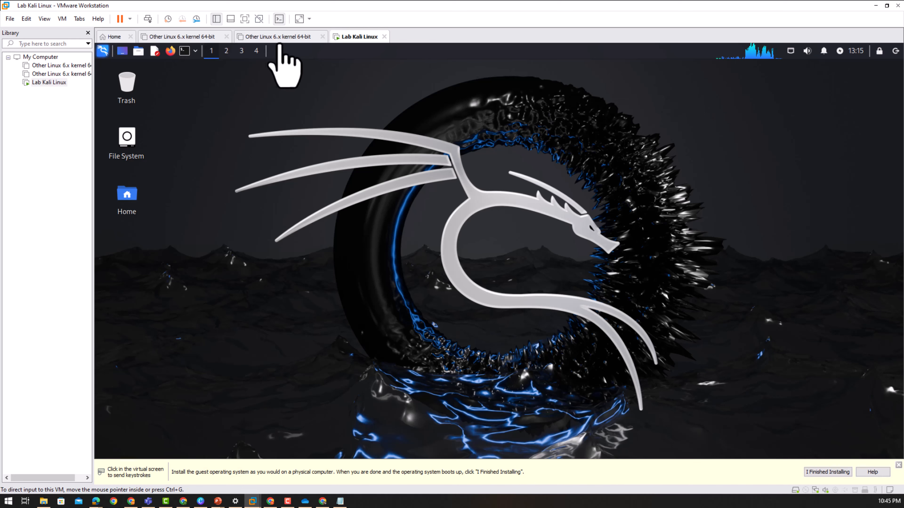
left_click(245, 18)
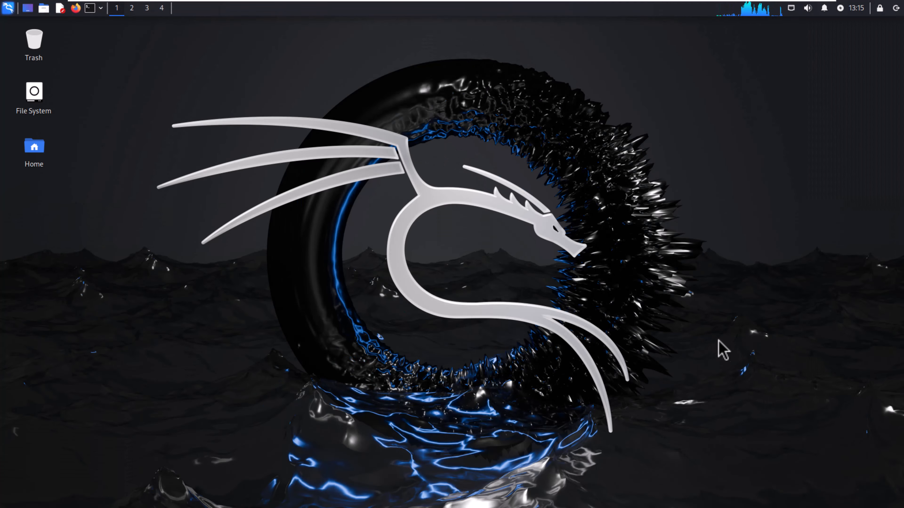
right_click(432, 205)
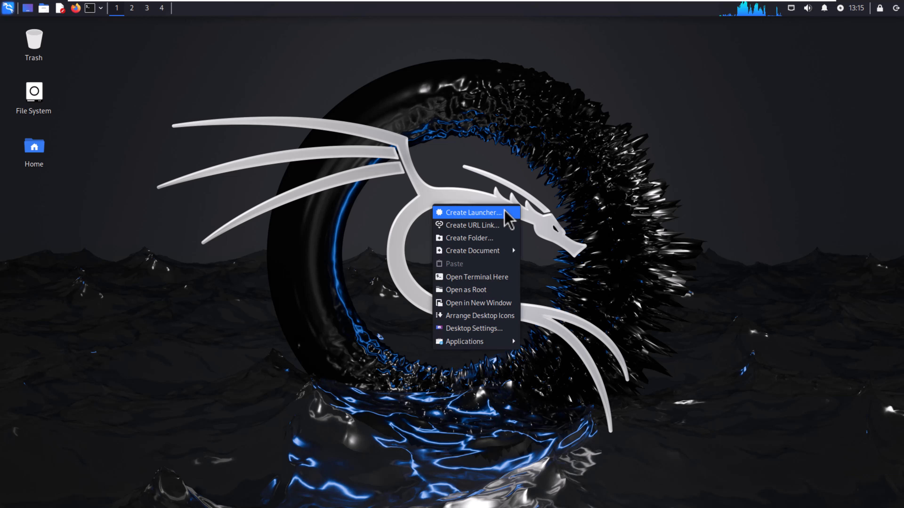
left_click(486, 328)
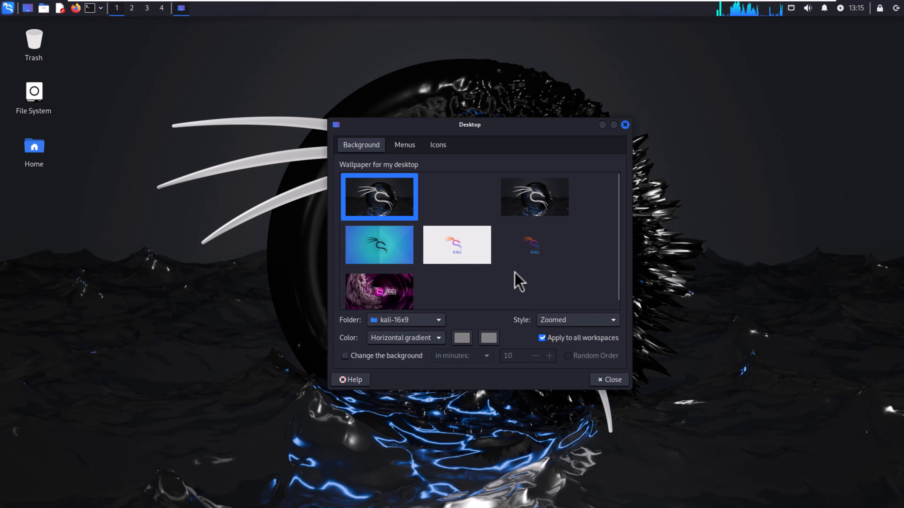
left_click(453, 251)
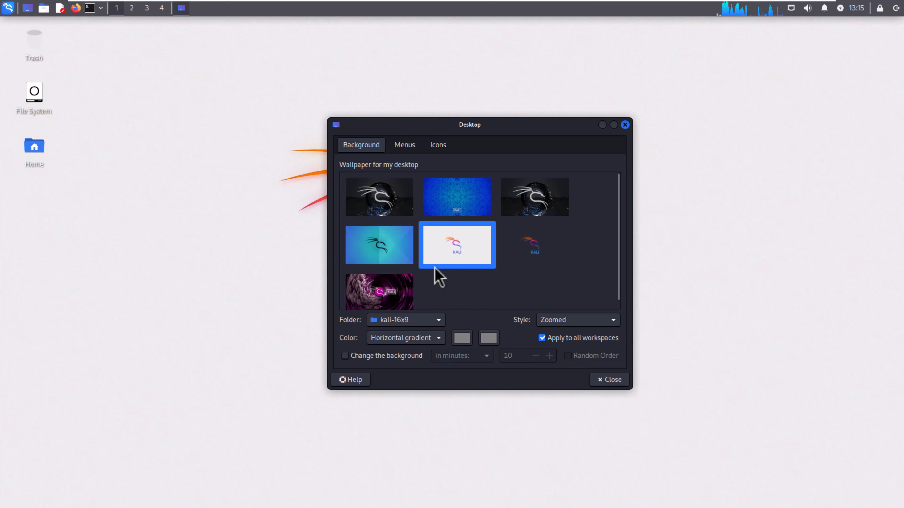
left_click(624, 126)
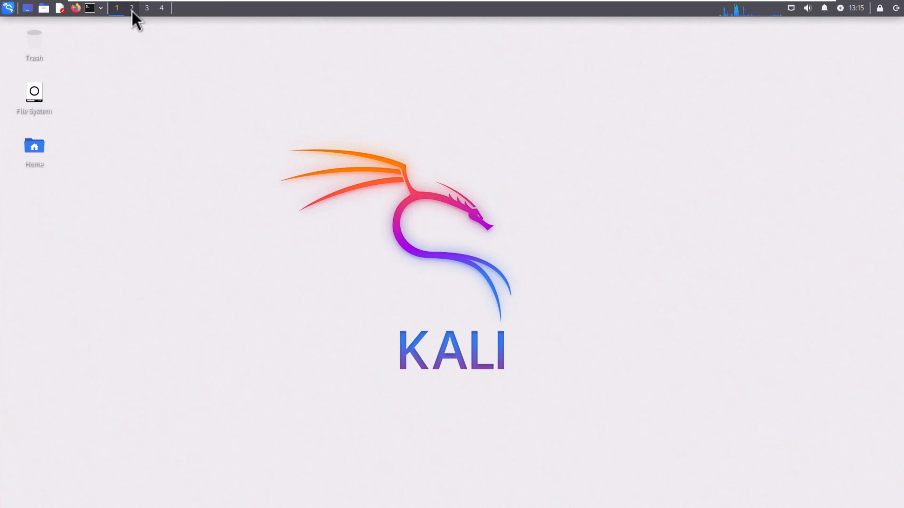
- Switch through workspaces 3 and 2, ending on workspace 4
left_click(147, 10)
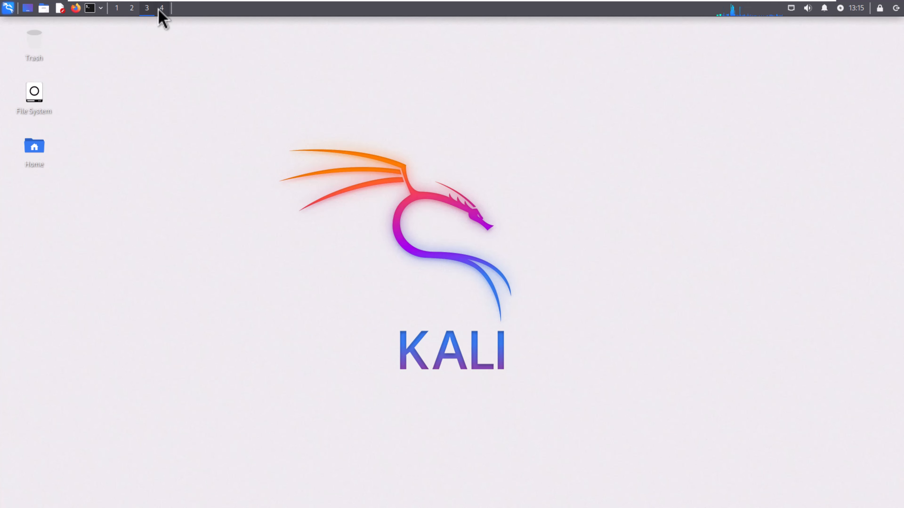
left_click(126, 13)
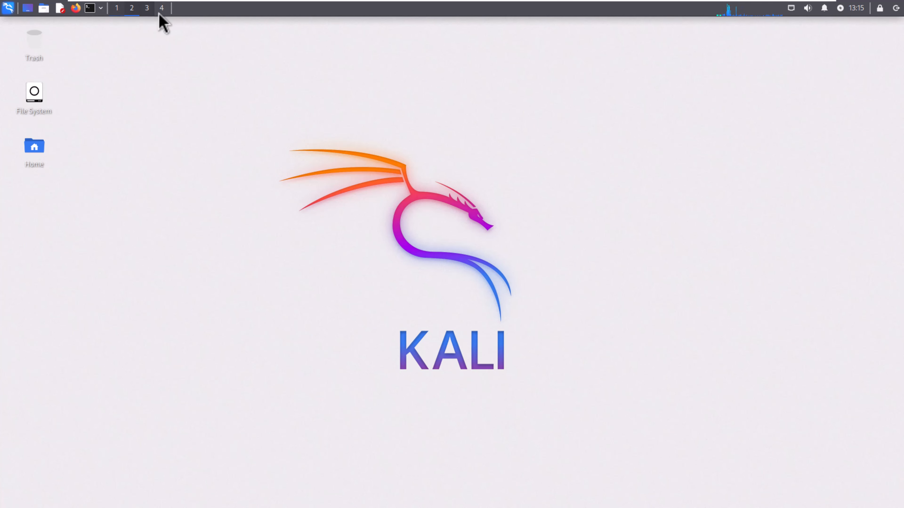
left_click(149, 13)
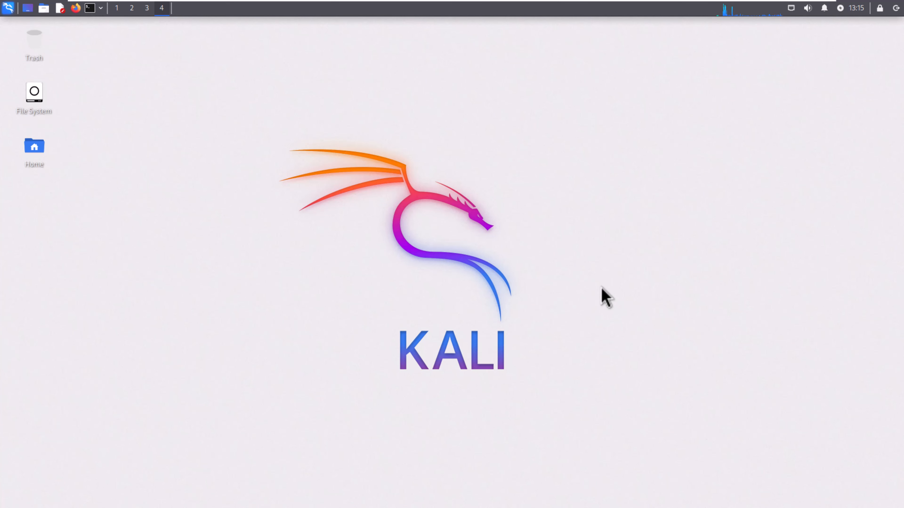
left_click_drag(602, 265, 536, 273)
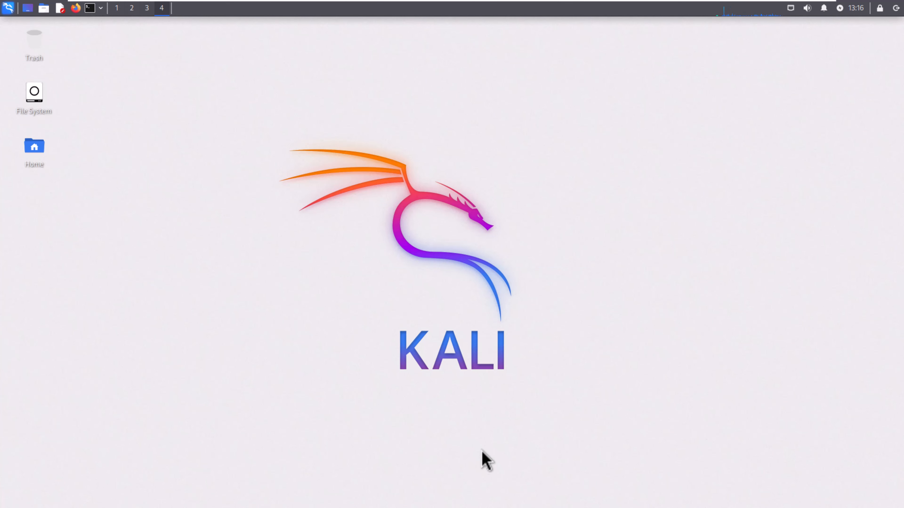
- Start moving the workspace switcher on the panel, then cancel the move
right_click(119, 11)
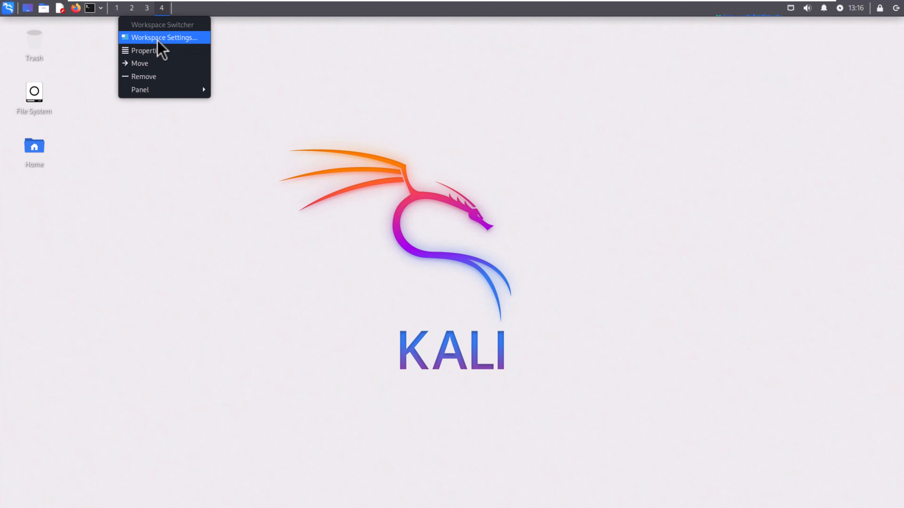
right_click(134, 11)
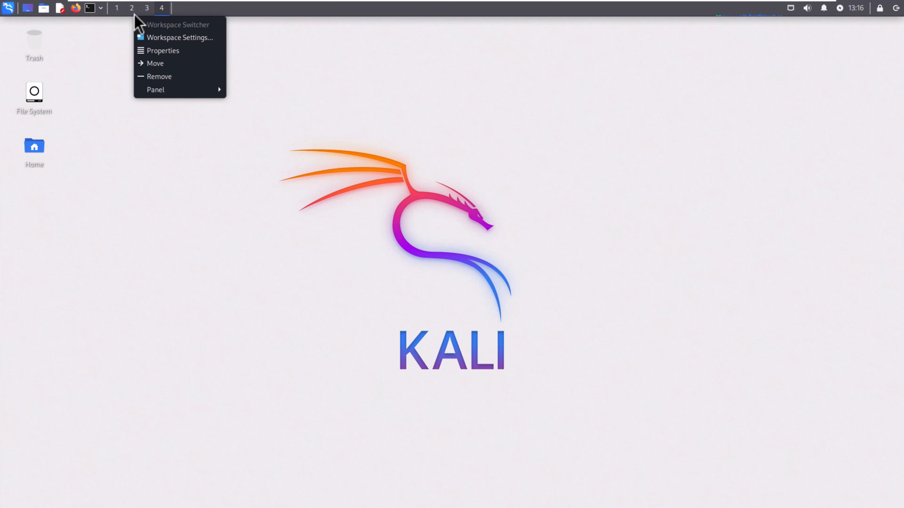
left_click(166, 66)
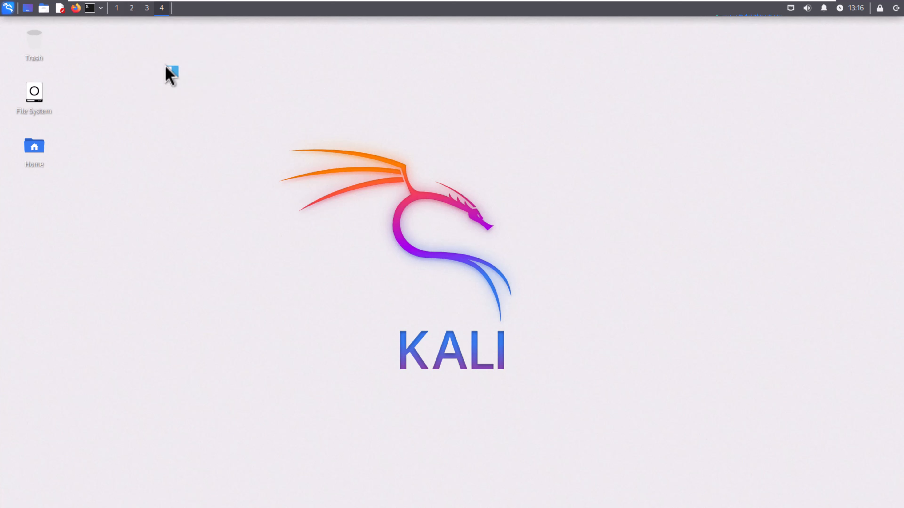
left_click(169, 99)
- Drag across the empty desktop of workspace 4
left_click_drag(190, 243, 693, 278)
left_click_drag(91, 43, 765, 459)
mouse_move(319, 3)
- In Desktop Settings, select the dark Kali dragon wallpaper thumbnail and close the dialog
right_click(498, 168)
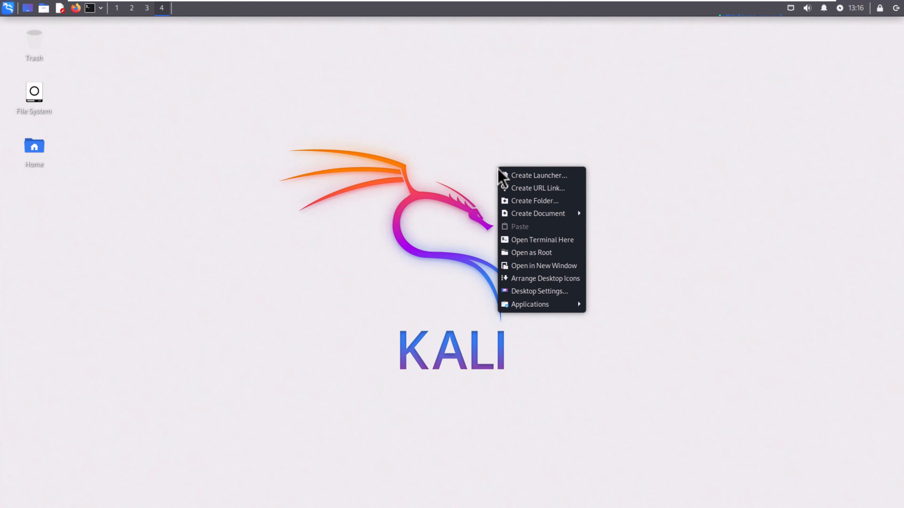
left_click(550, 291)
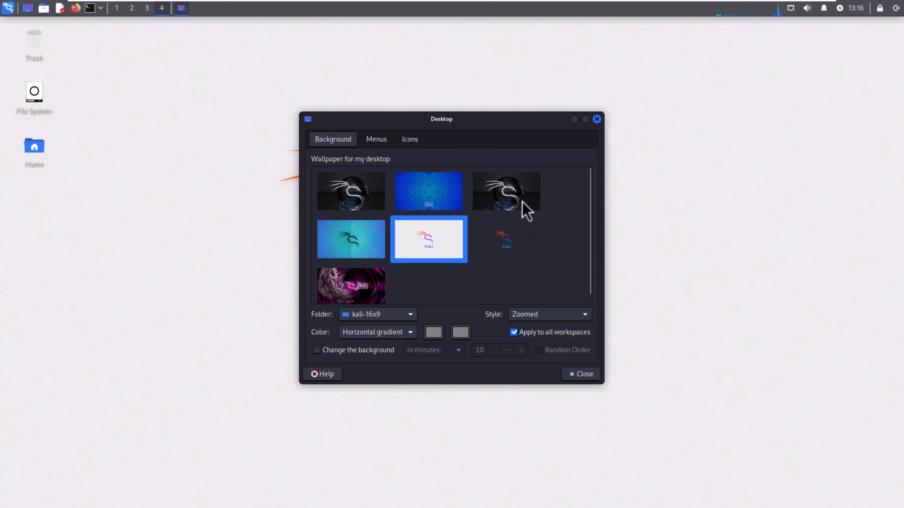
left_click(521, 203)
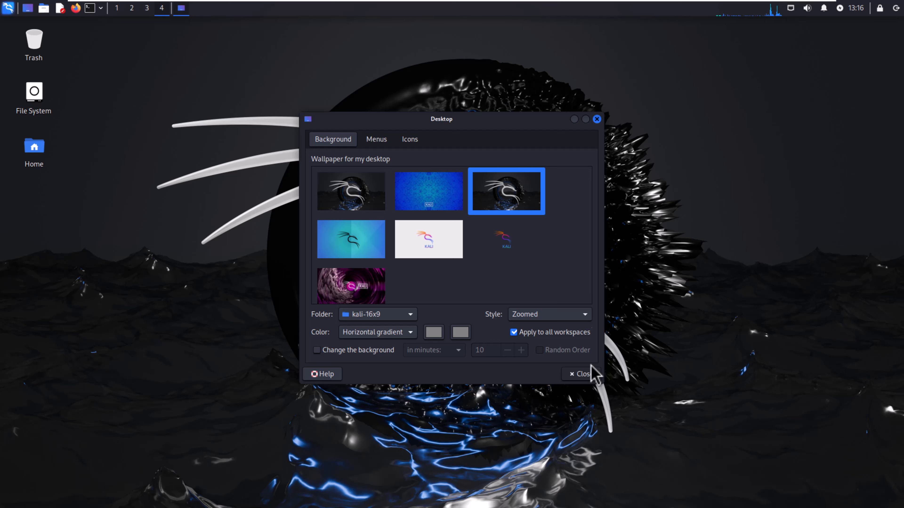
left_click(596, 119)
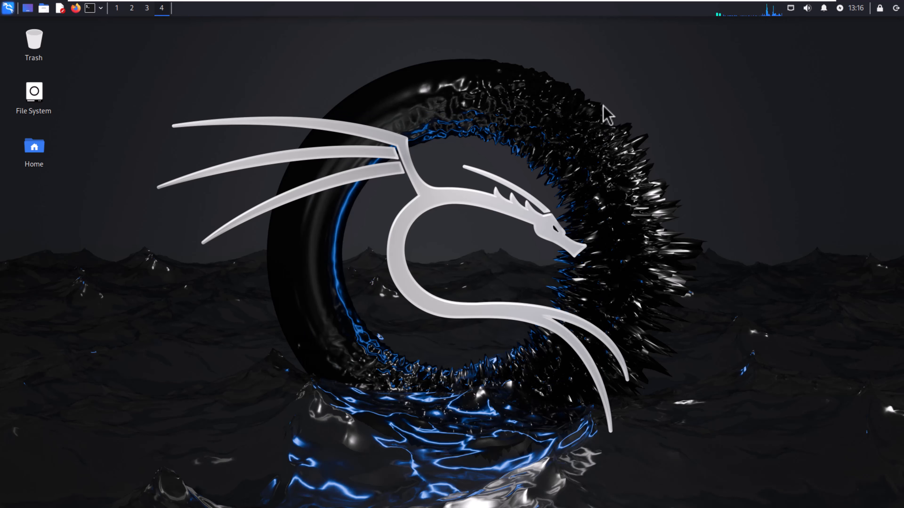